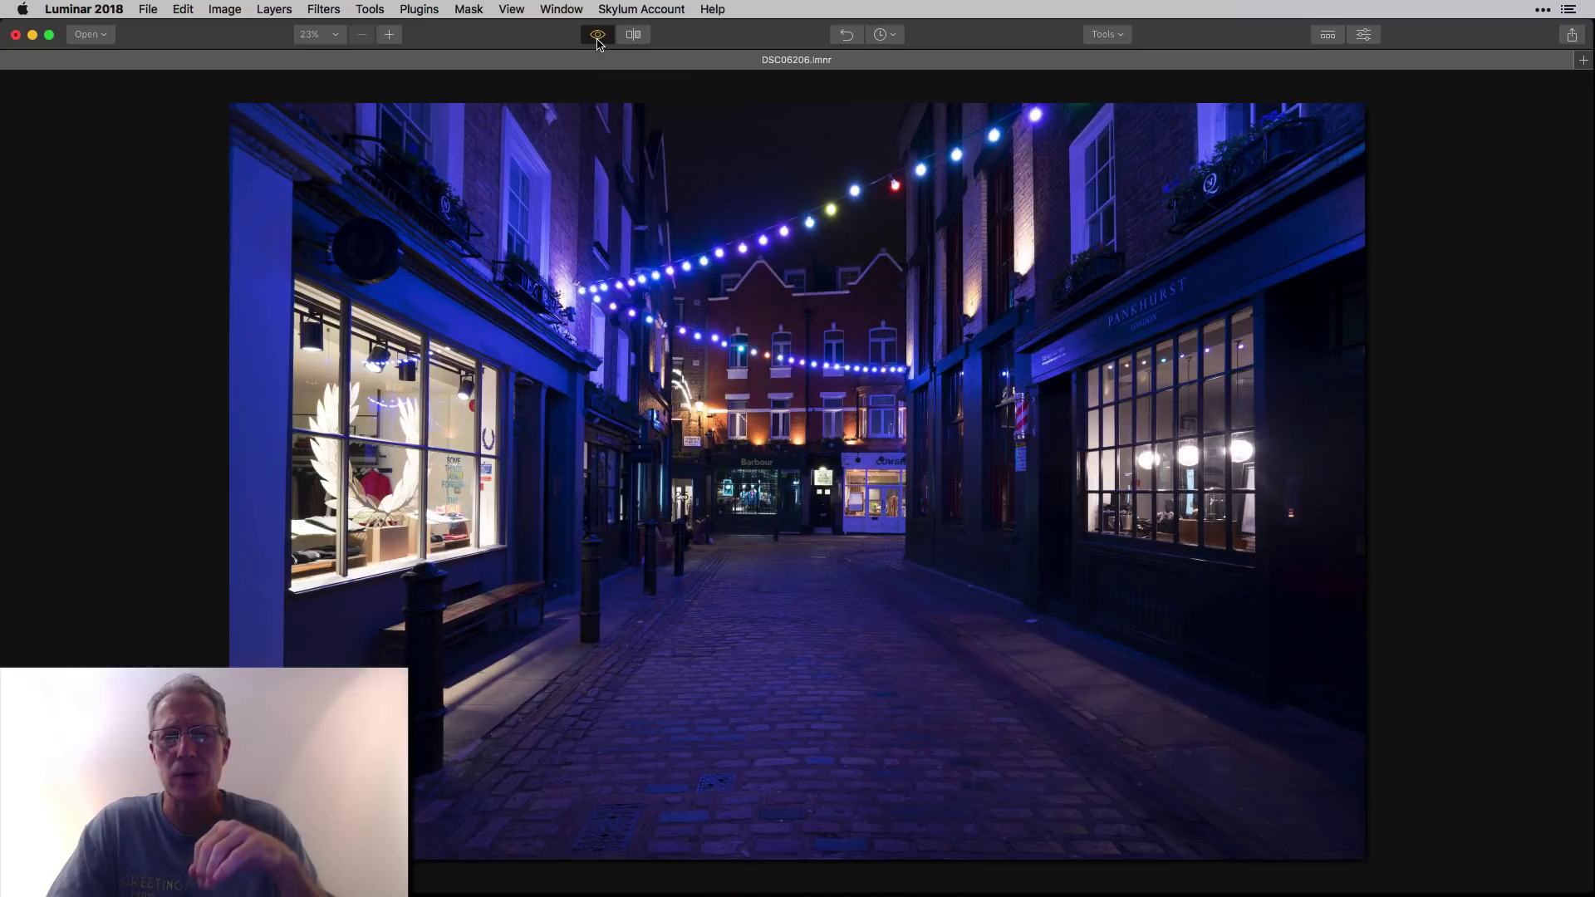
Toggle between the original and the warmed edit (Temperature 49, Contrast 27, Clarity 23) to compare.
click(597, 39)
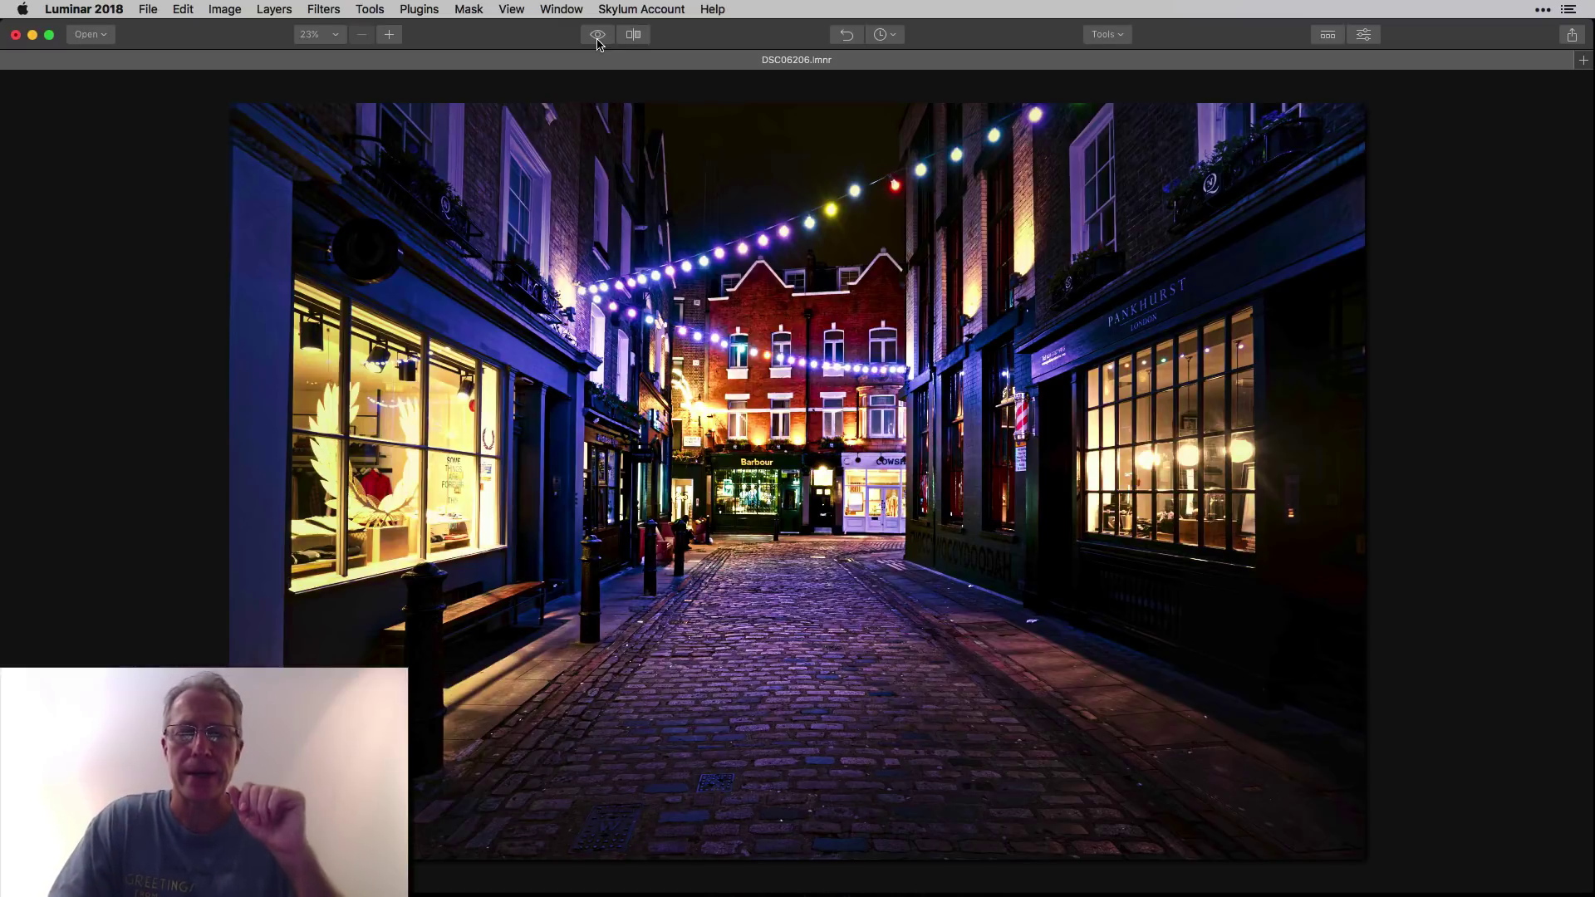
click(598, 37)
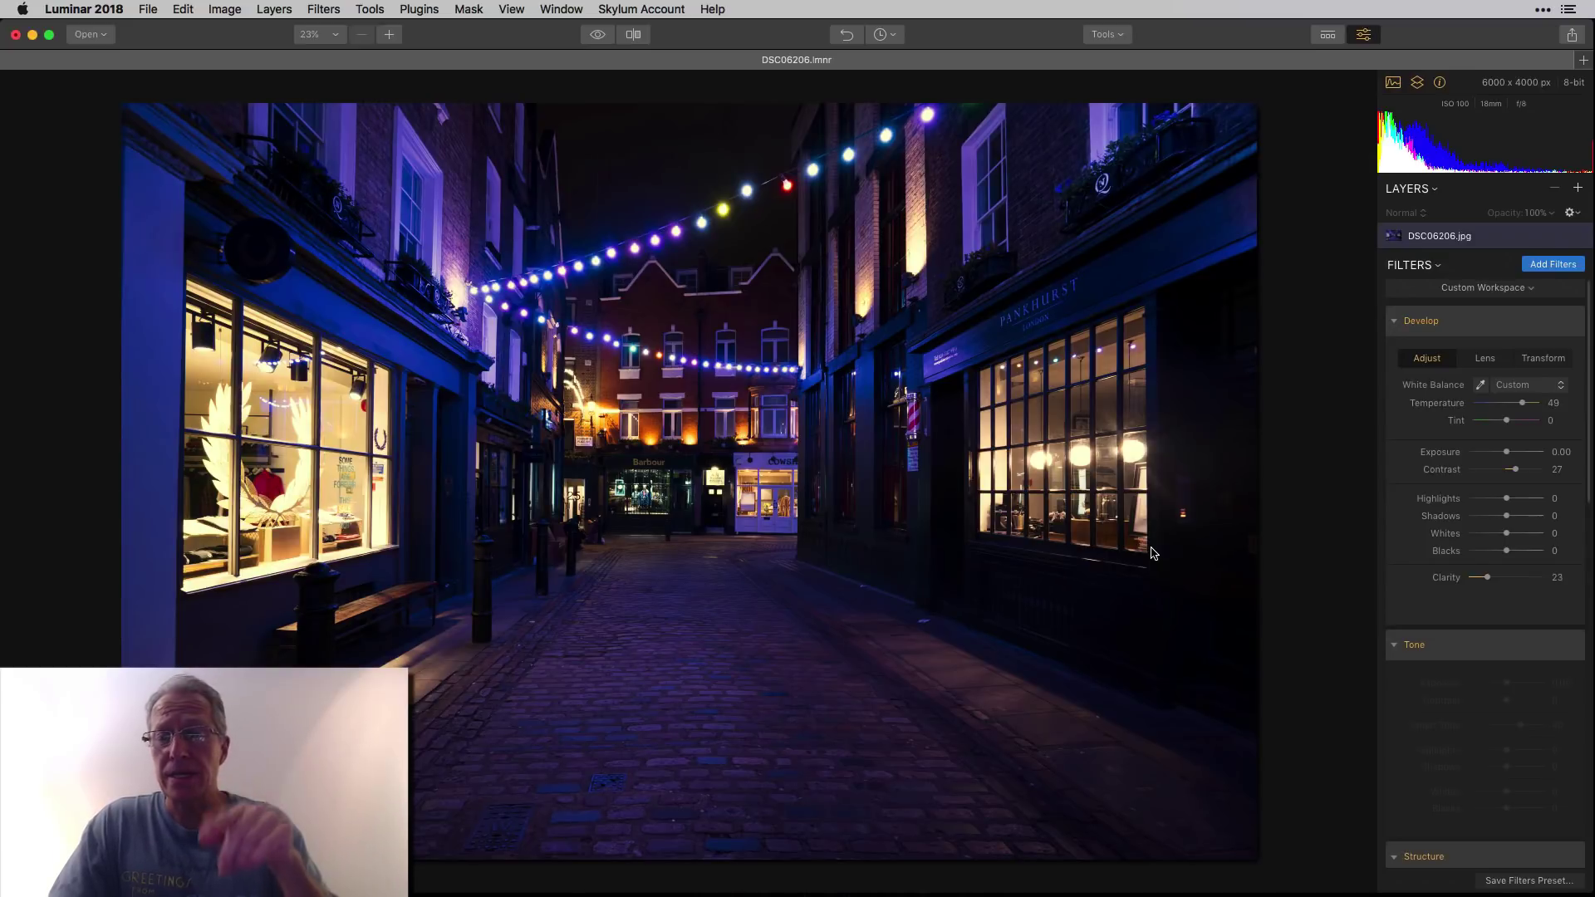
click(602, 38)
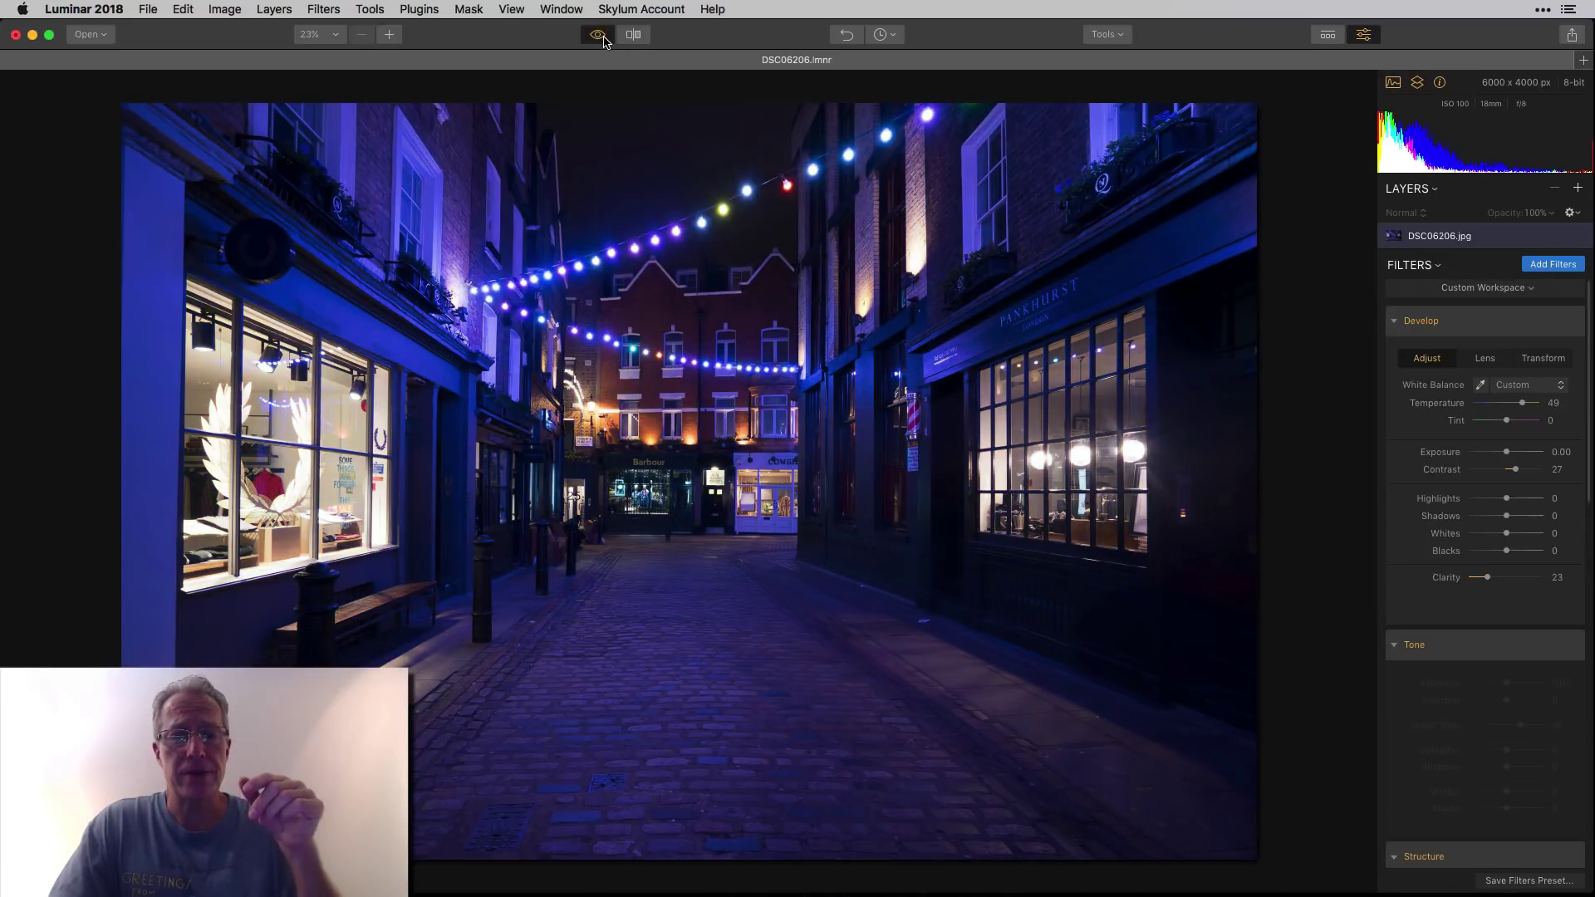
click(602, 38)
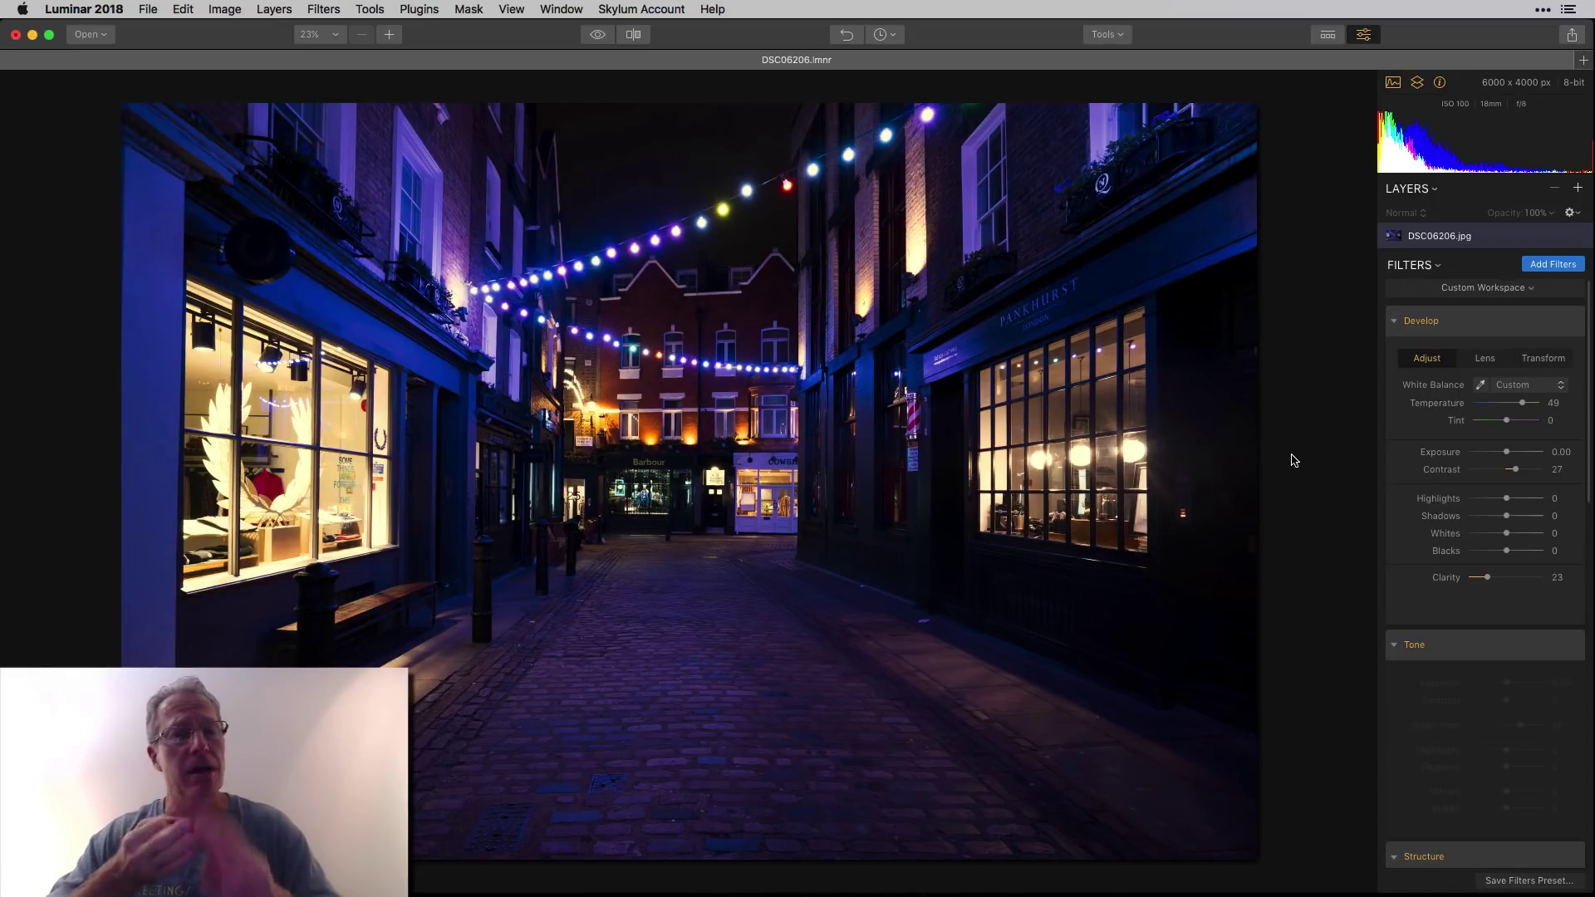
click(599, 39)
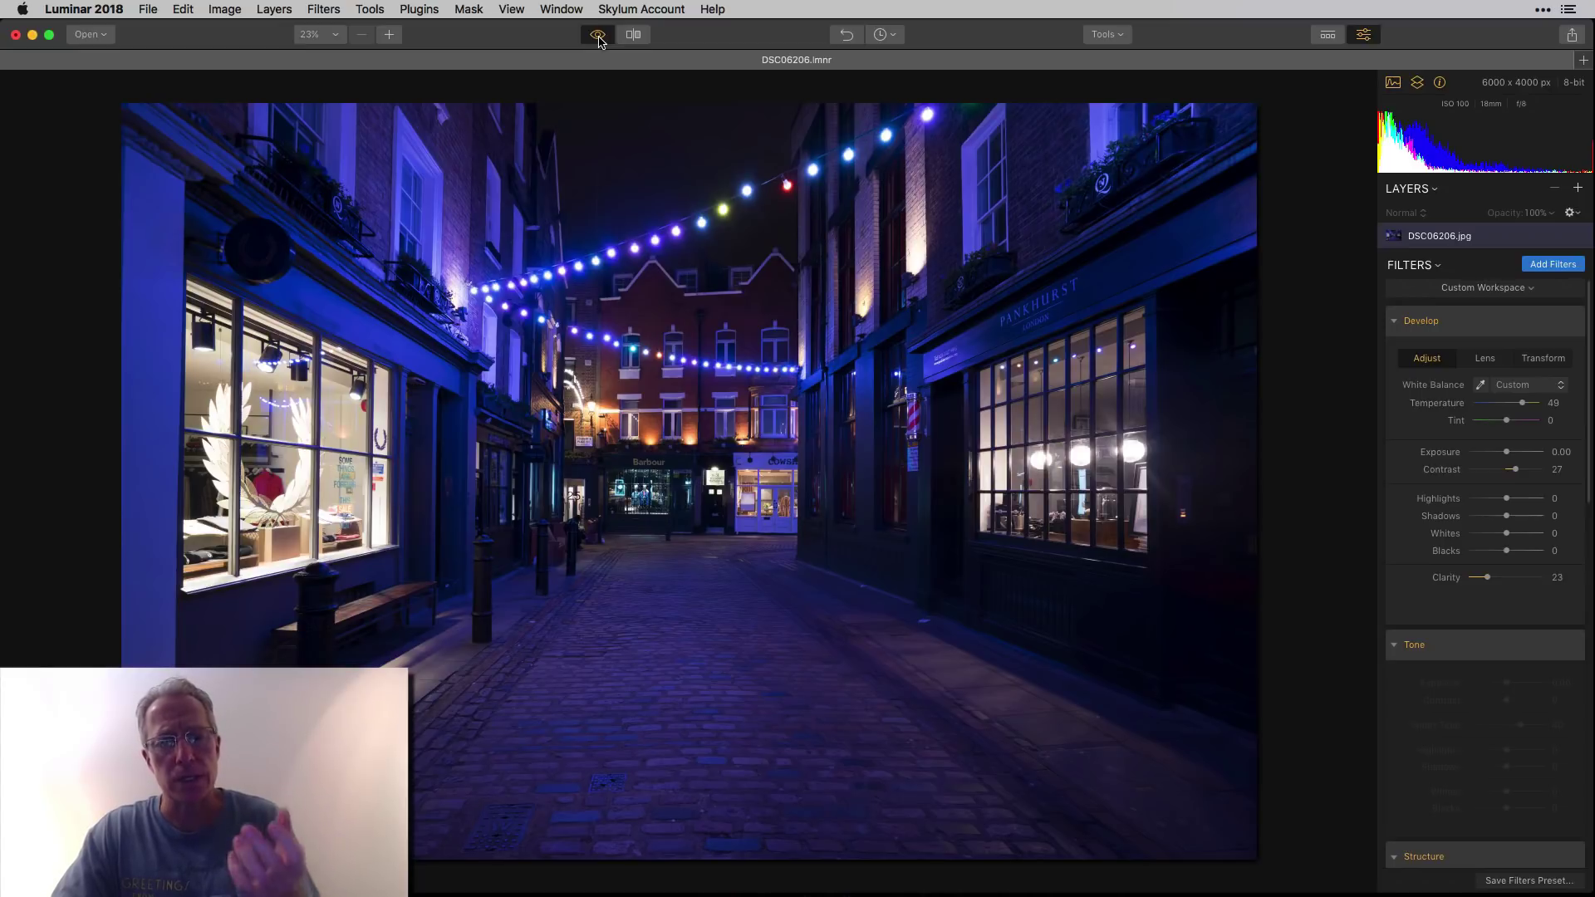
click(599, 38)
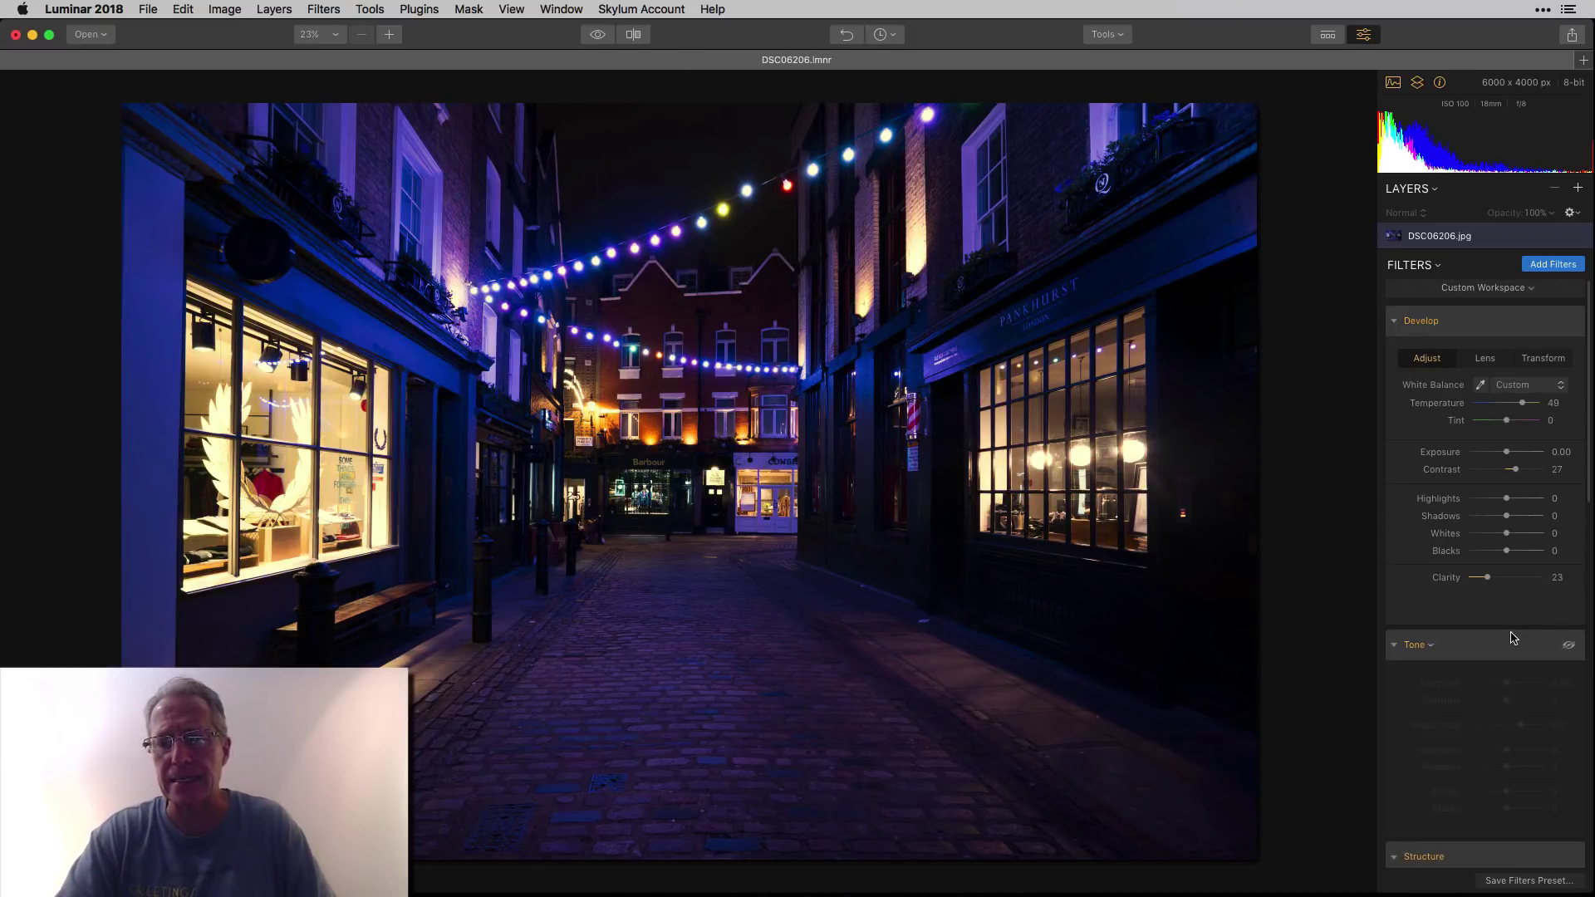
Switch on the Tone filter at Smart Tone 40, toggling it off and on to compare.
scroll(1512, 635, down, 4)
click(1569, 466)
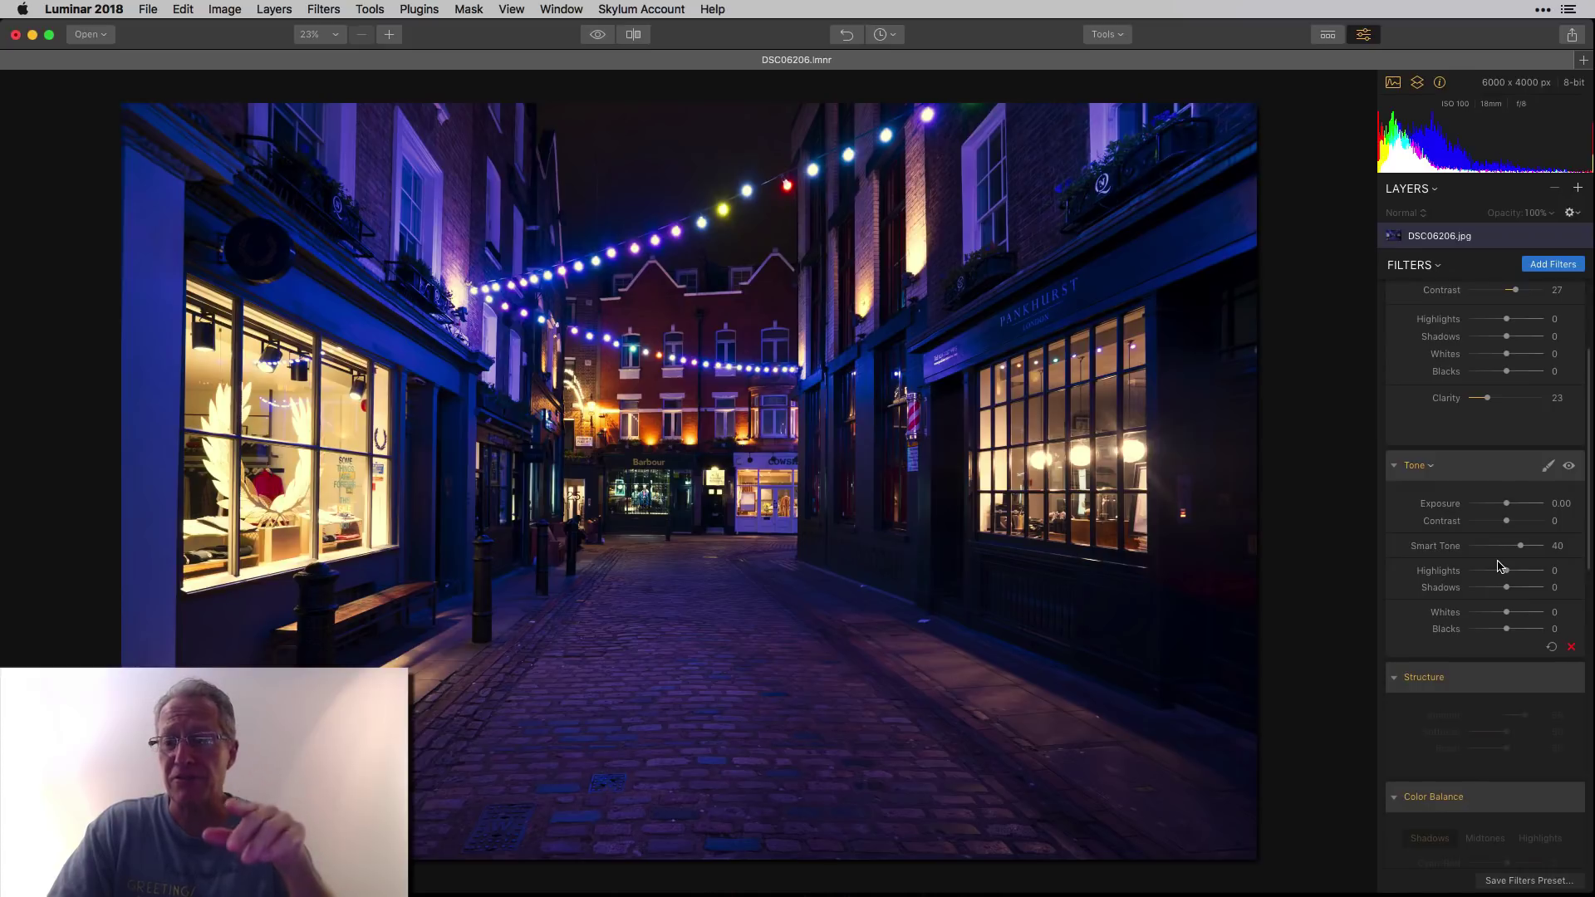
click(1569, 467)
click(1569, 468)
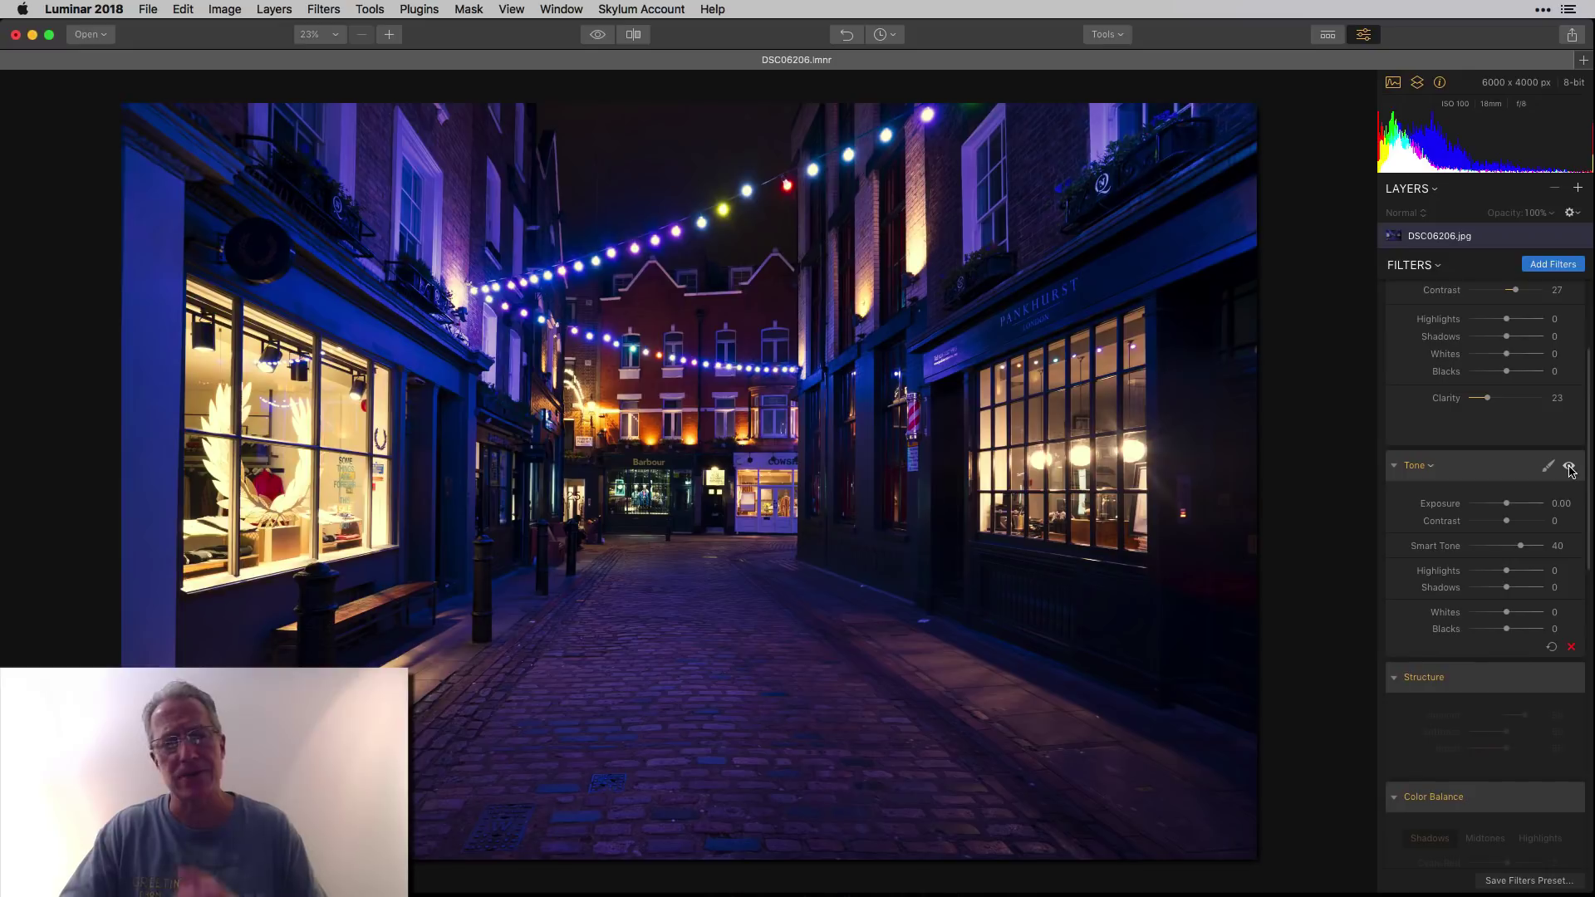
scroll(1570, 470, down, 3)
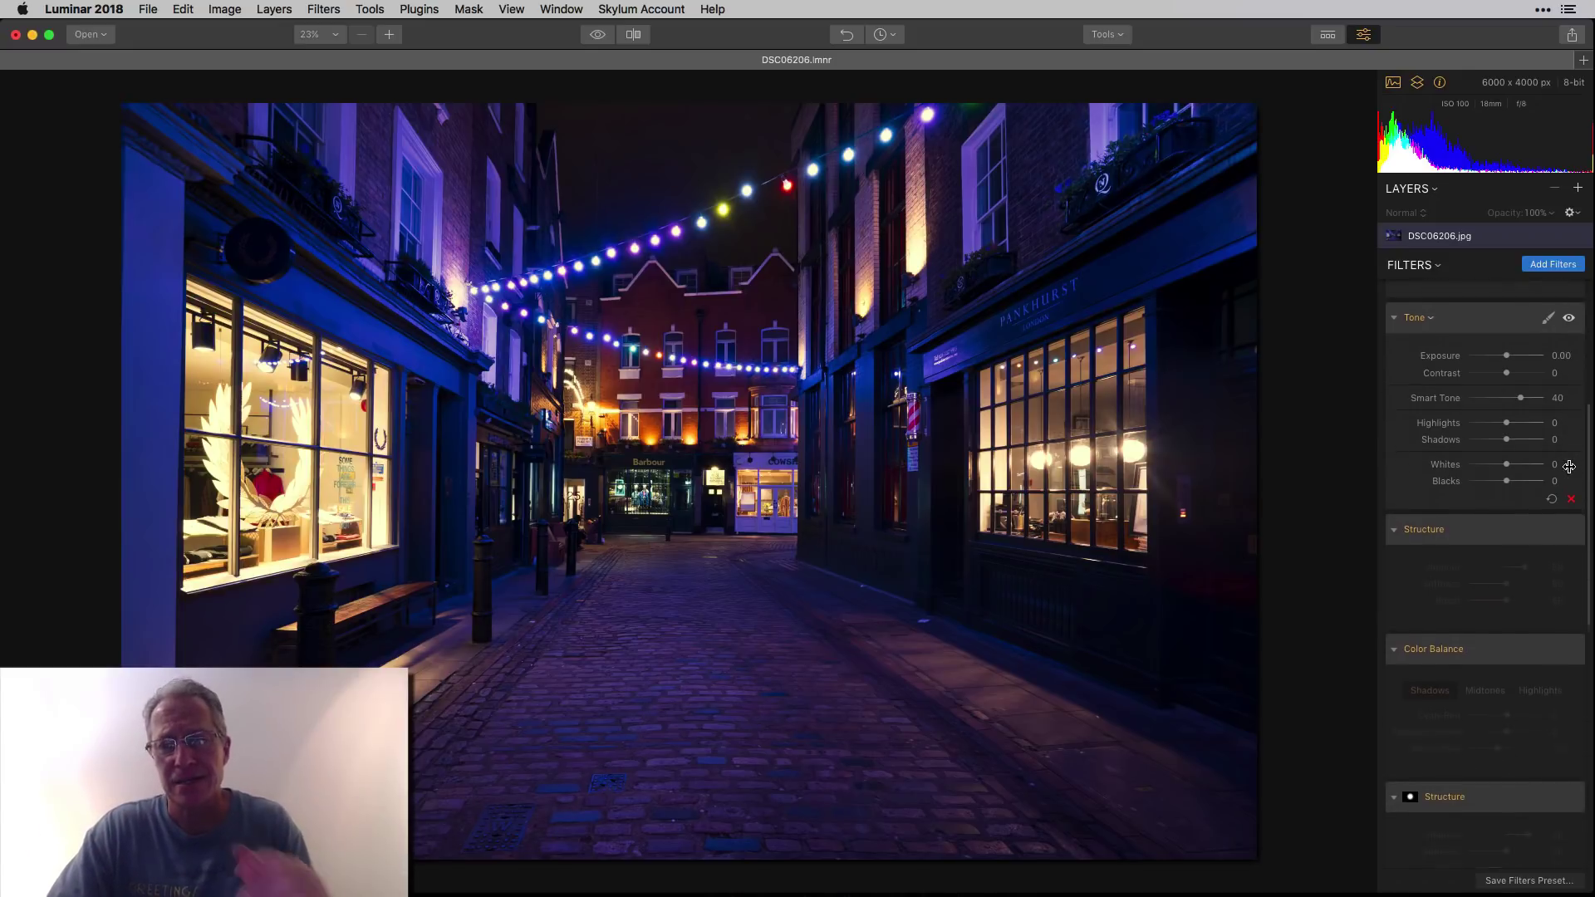
scroll(1570, 470, down, 1)
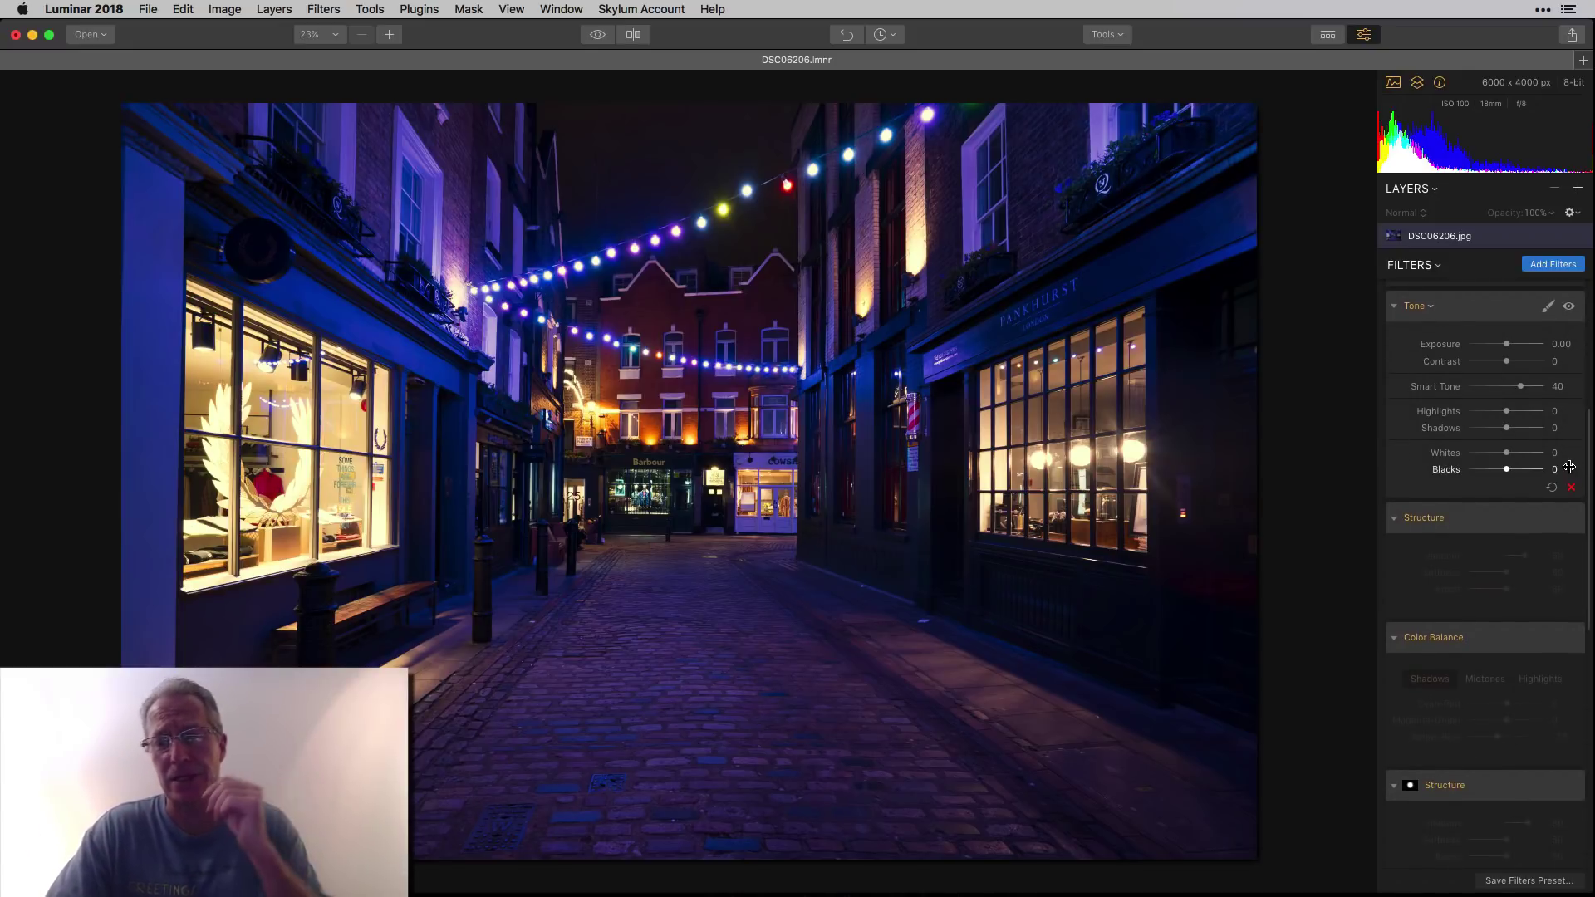
scroll(1569, 467, down, 2)
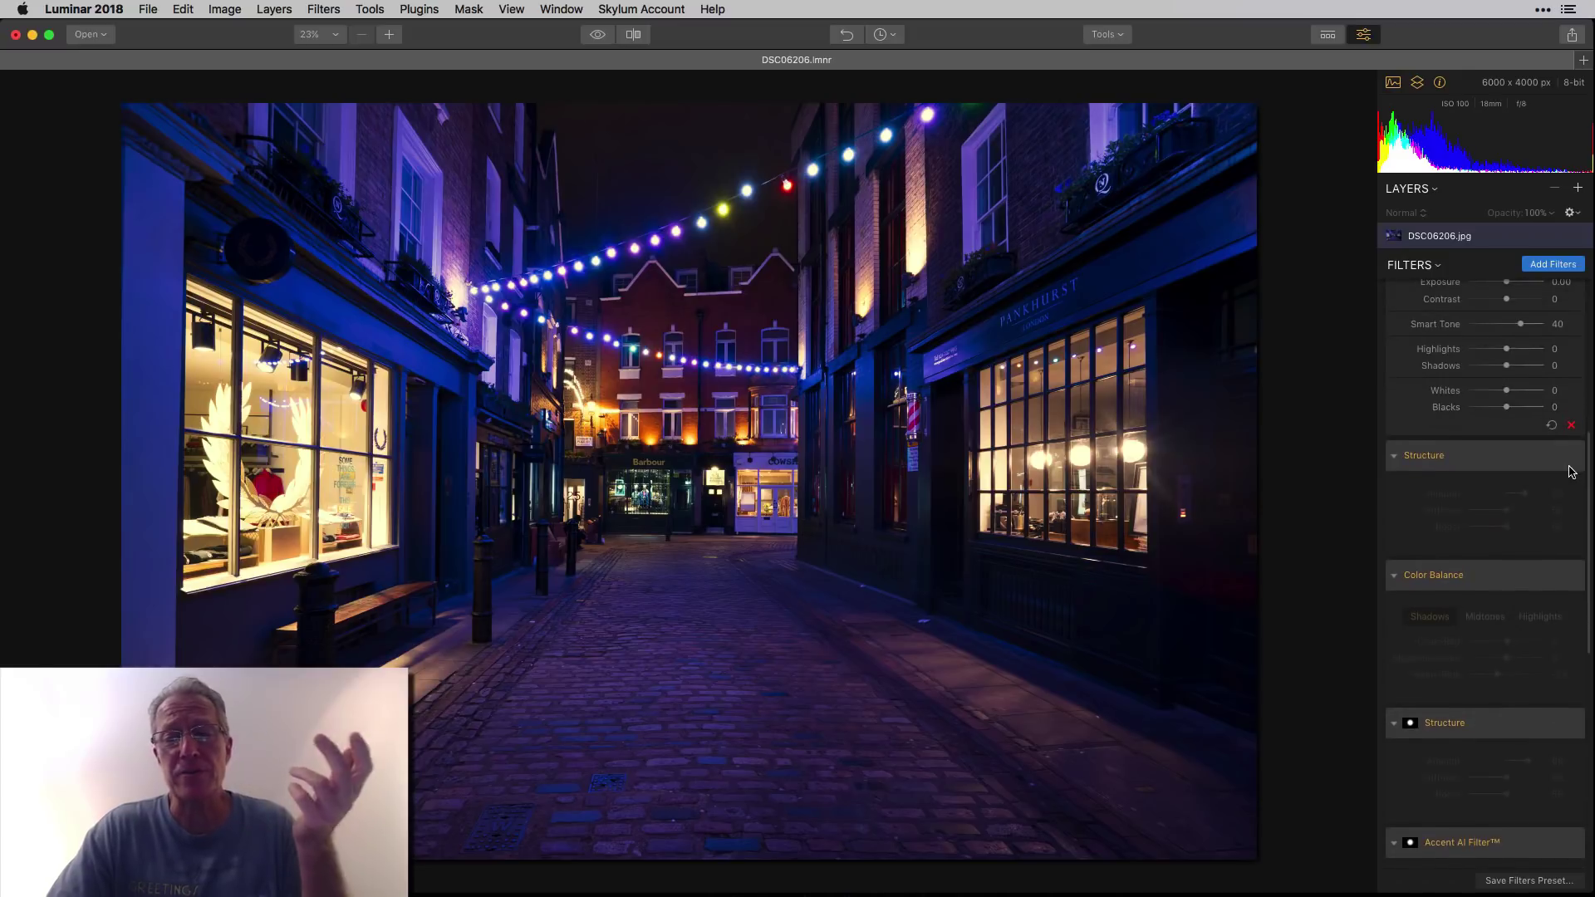
Enable the Structure filter at Amount, Softness and Boost 50, toggling it to compare.
click(1568, 447)
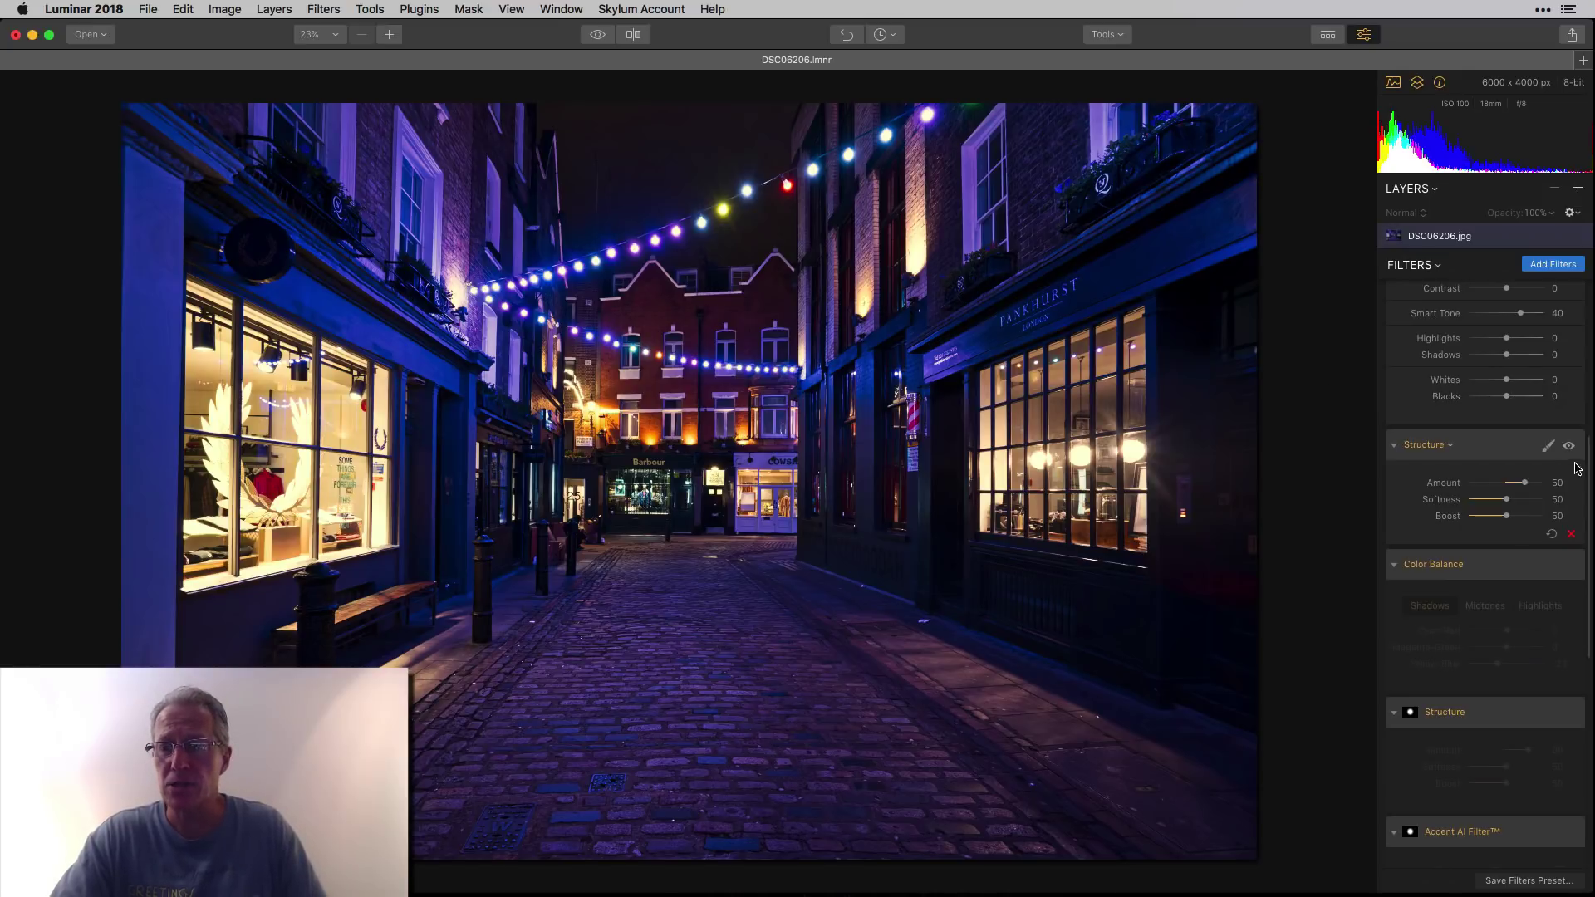
click(1569, 447)
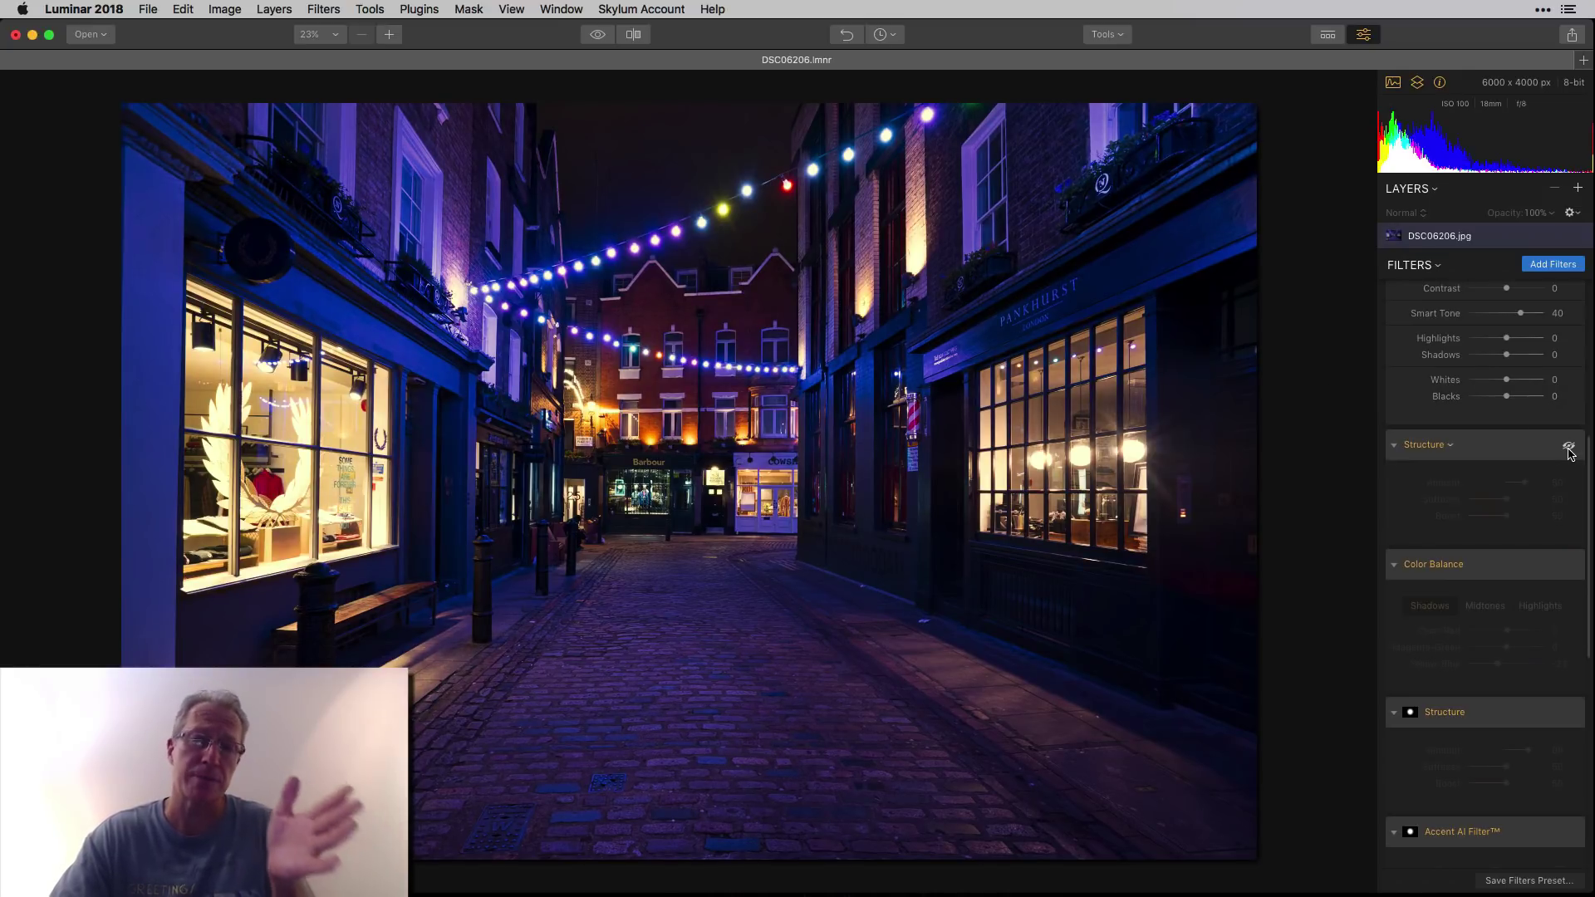
click(1568, 447)
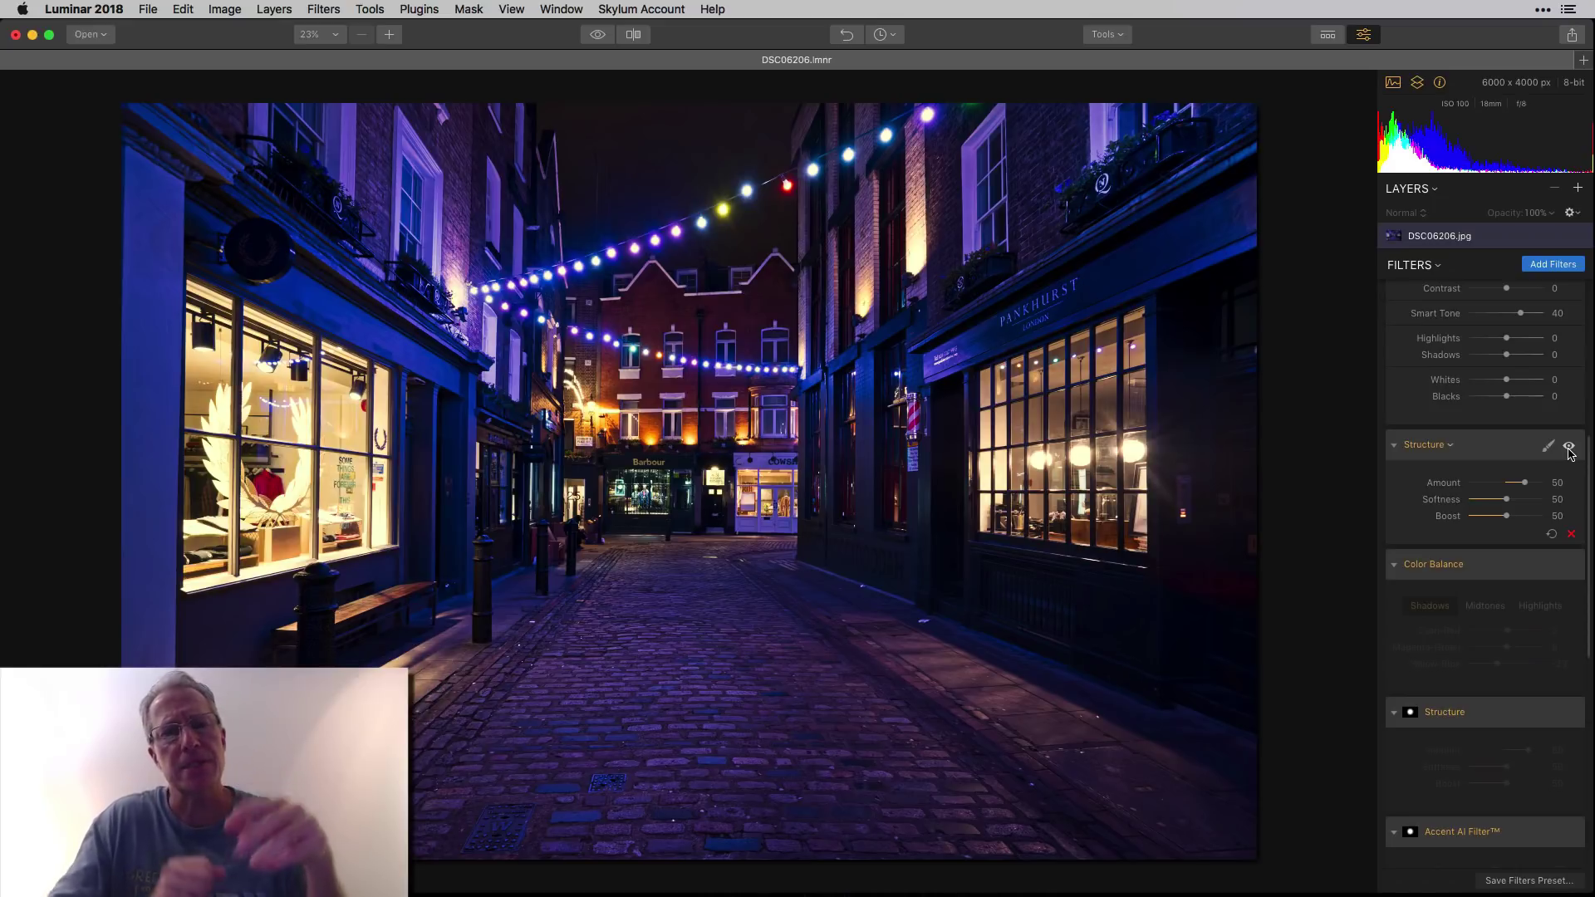
scroll(1570, 449, down, 3)
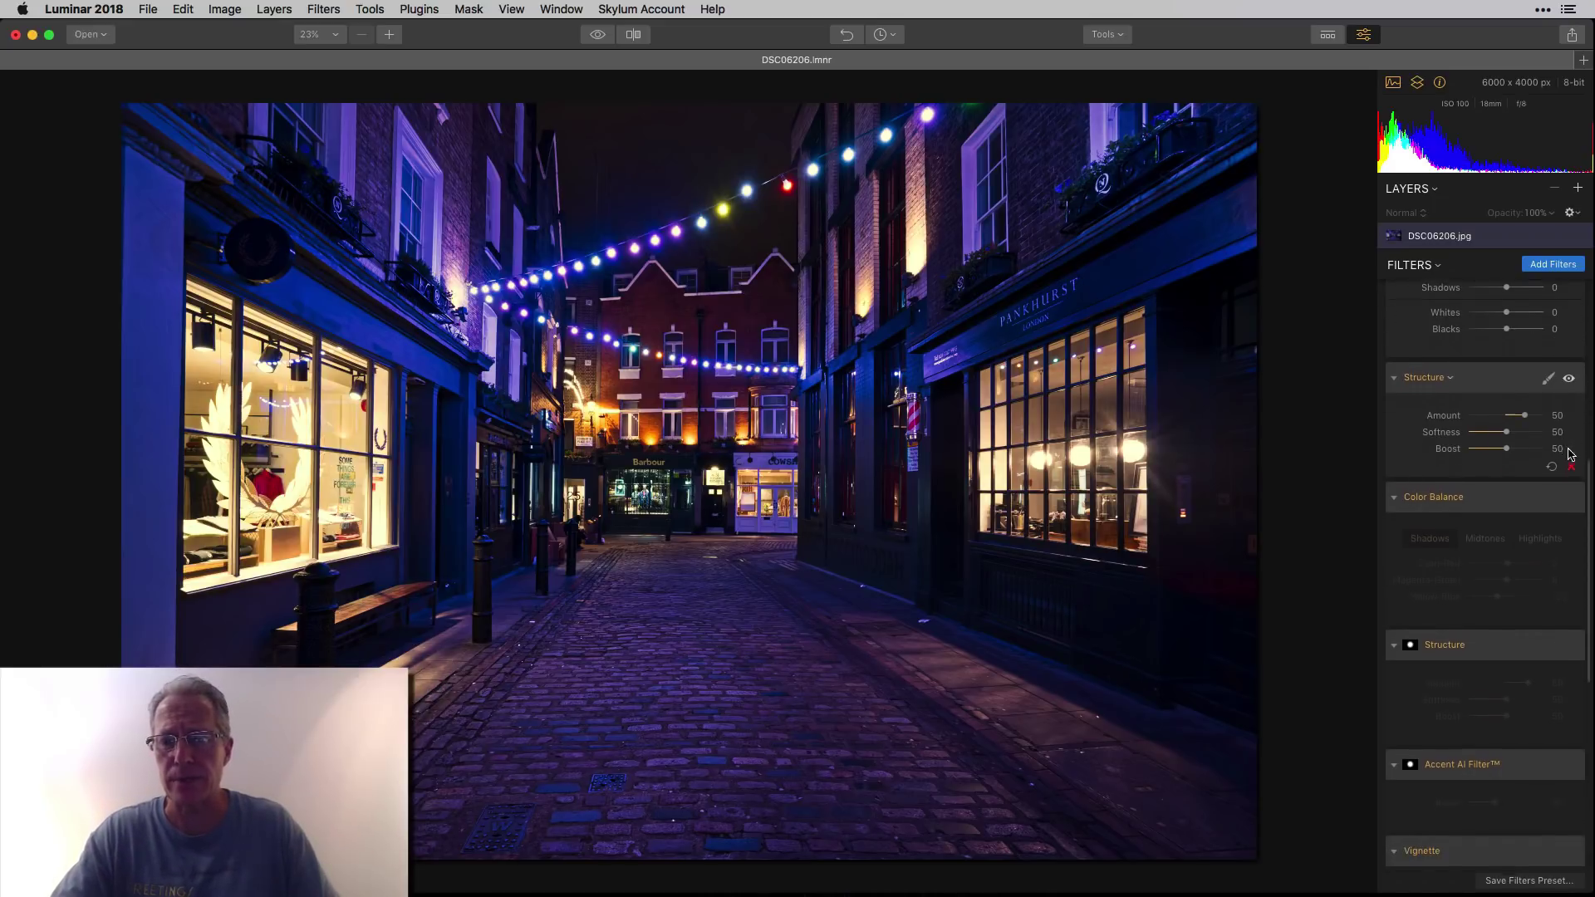
scroll(1531, 504, down, 2)
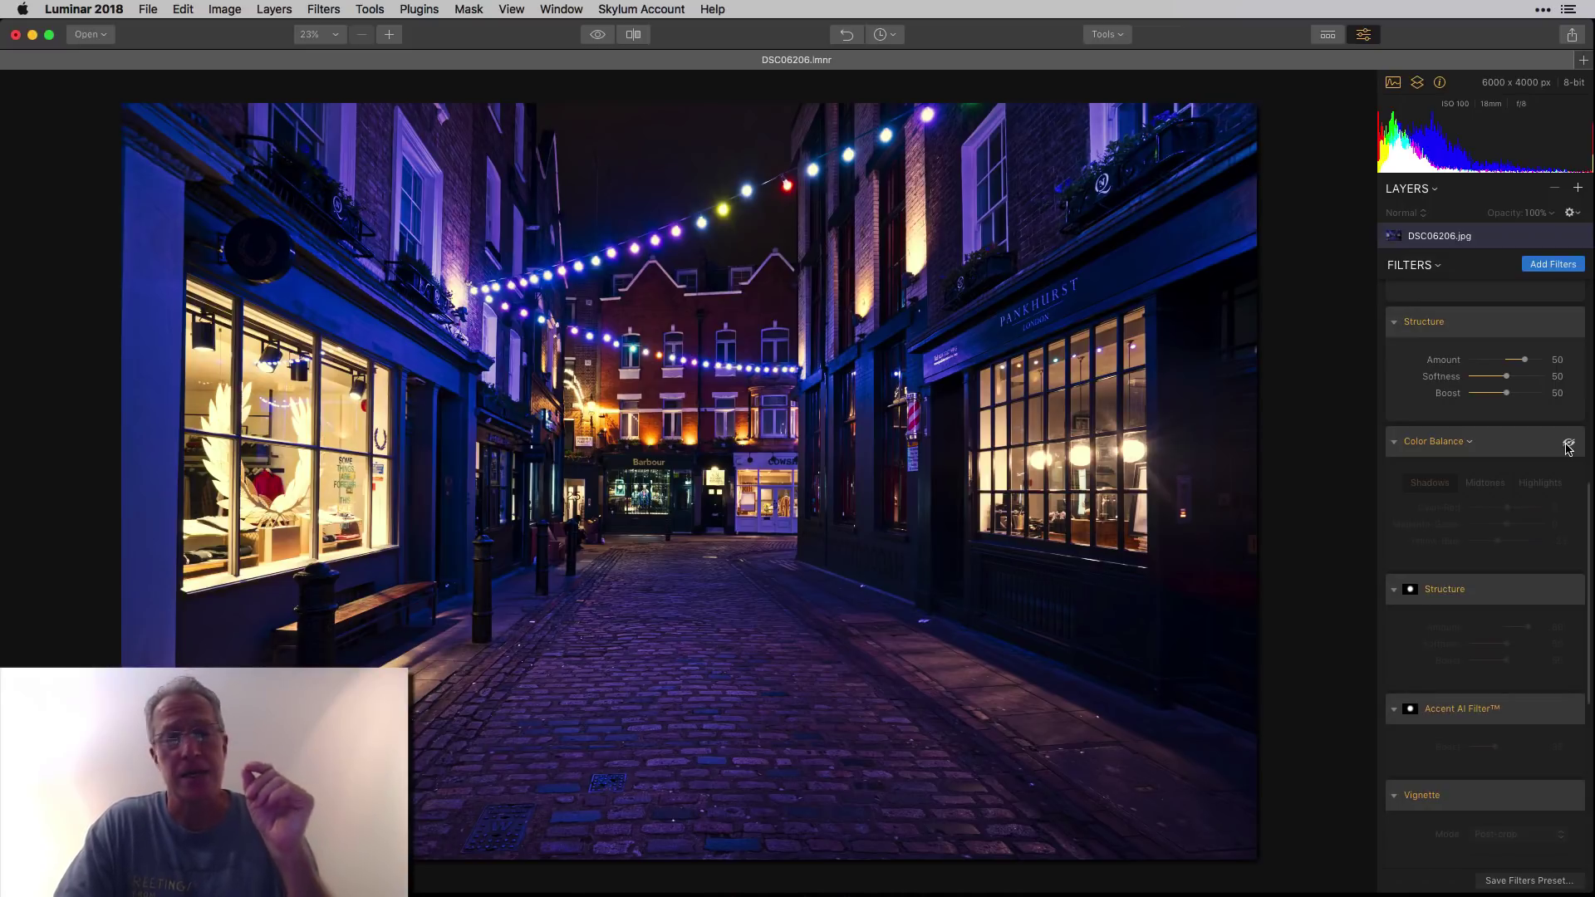
Switch on Color Balance with shadows Cyan-Red 2 and Yellow-Blue -23, comparing off and on.
click(1568, 445)
click(1569, 444)
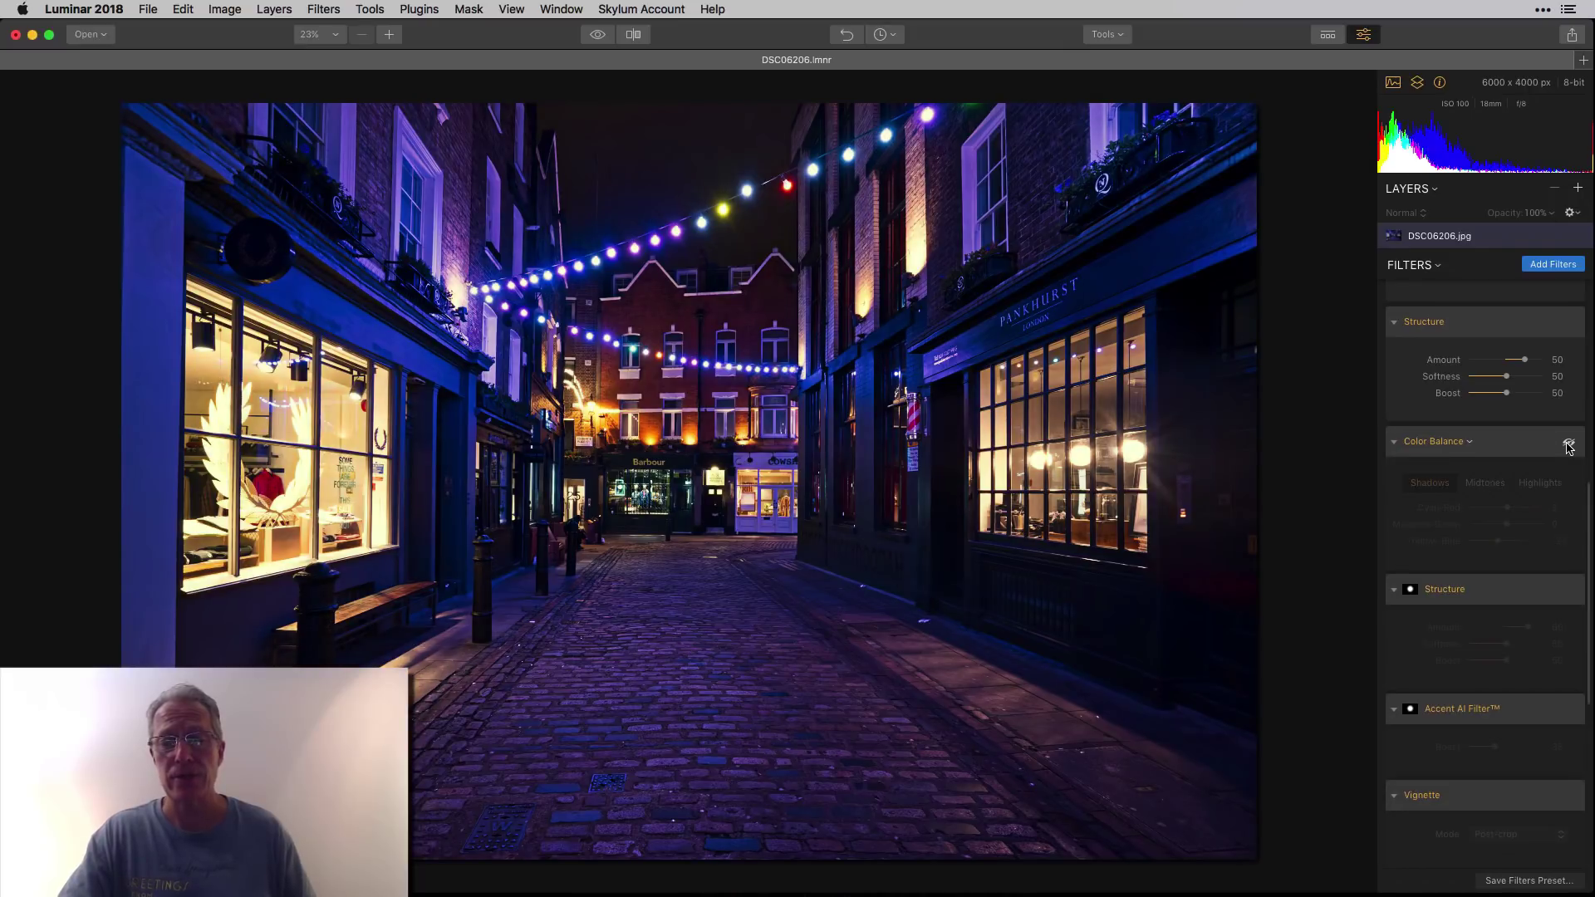
click(1569, 444)
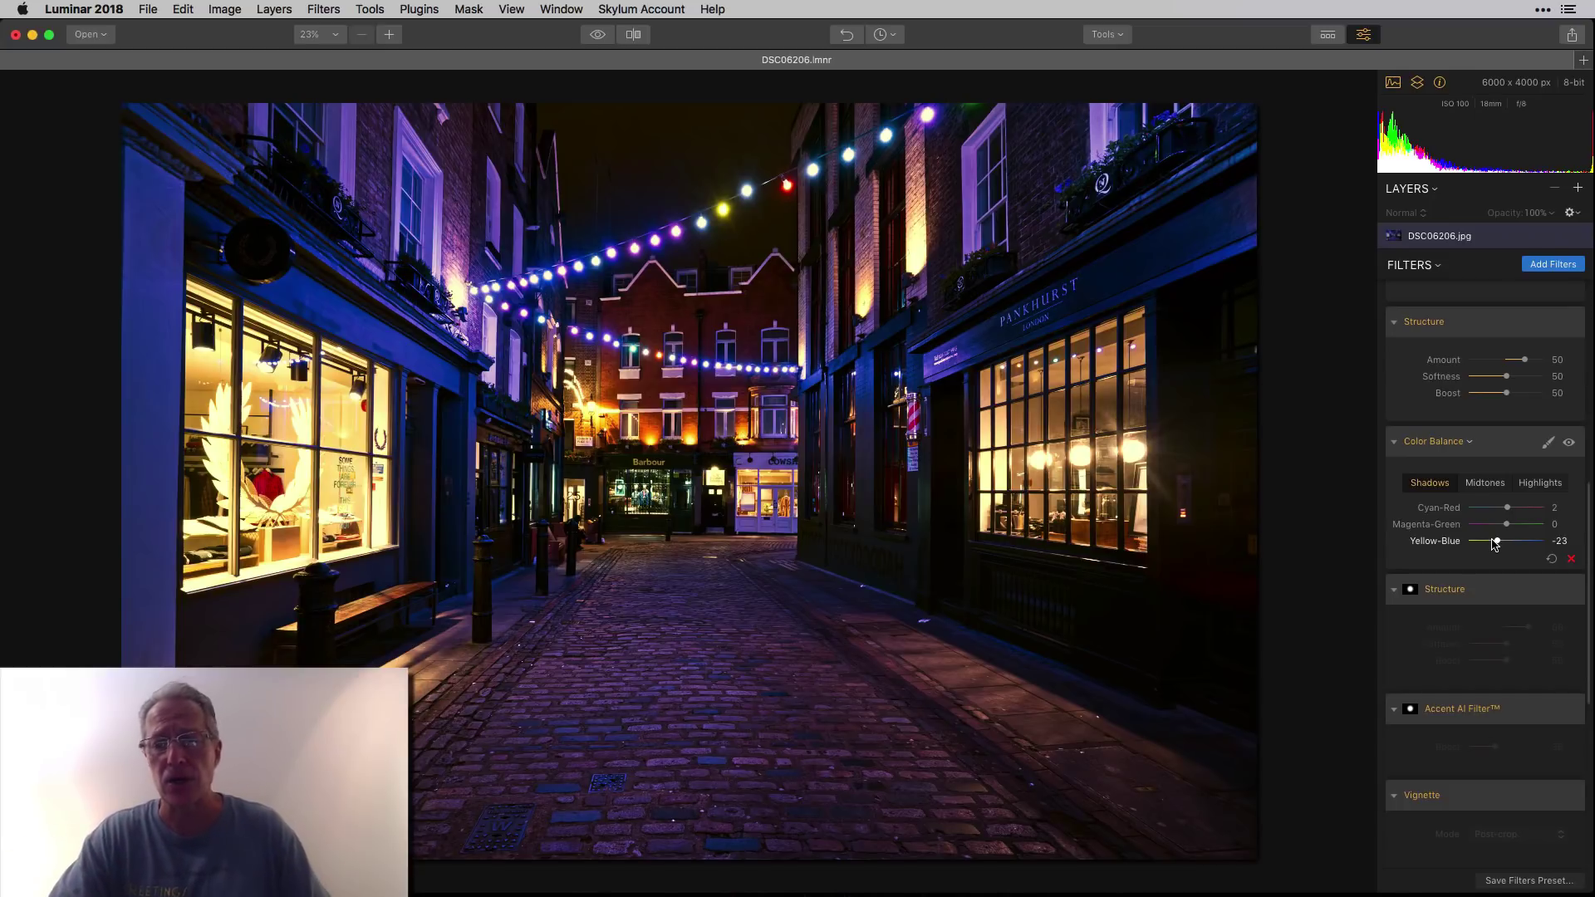
Review Color Balance midtones and highlights (Cyan-Red 12, Yellow-Blue -16), comparing the filter off and on.
click(1487, 485)
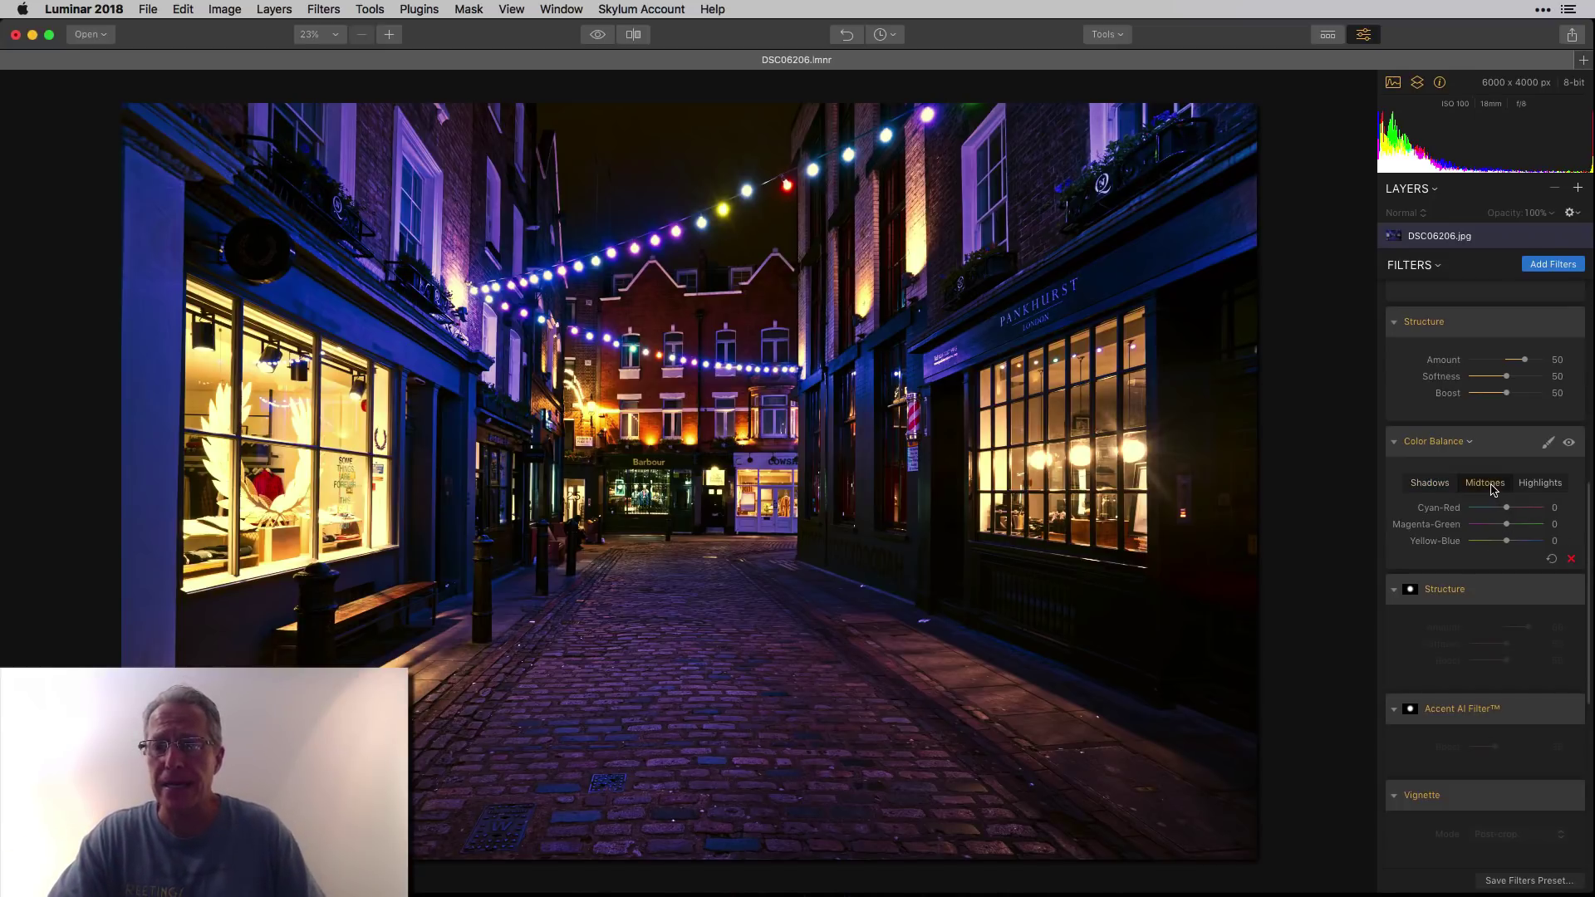
click(1545, 485)
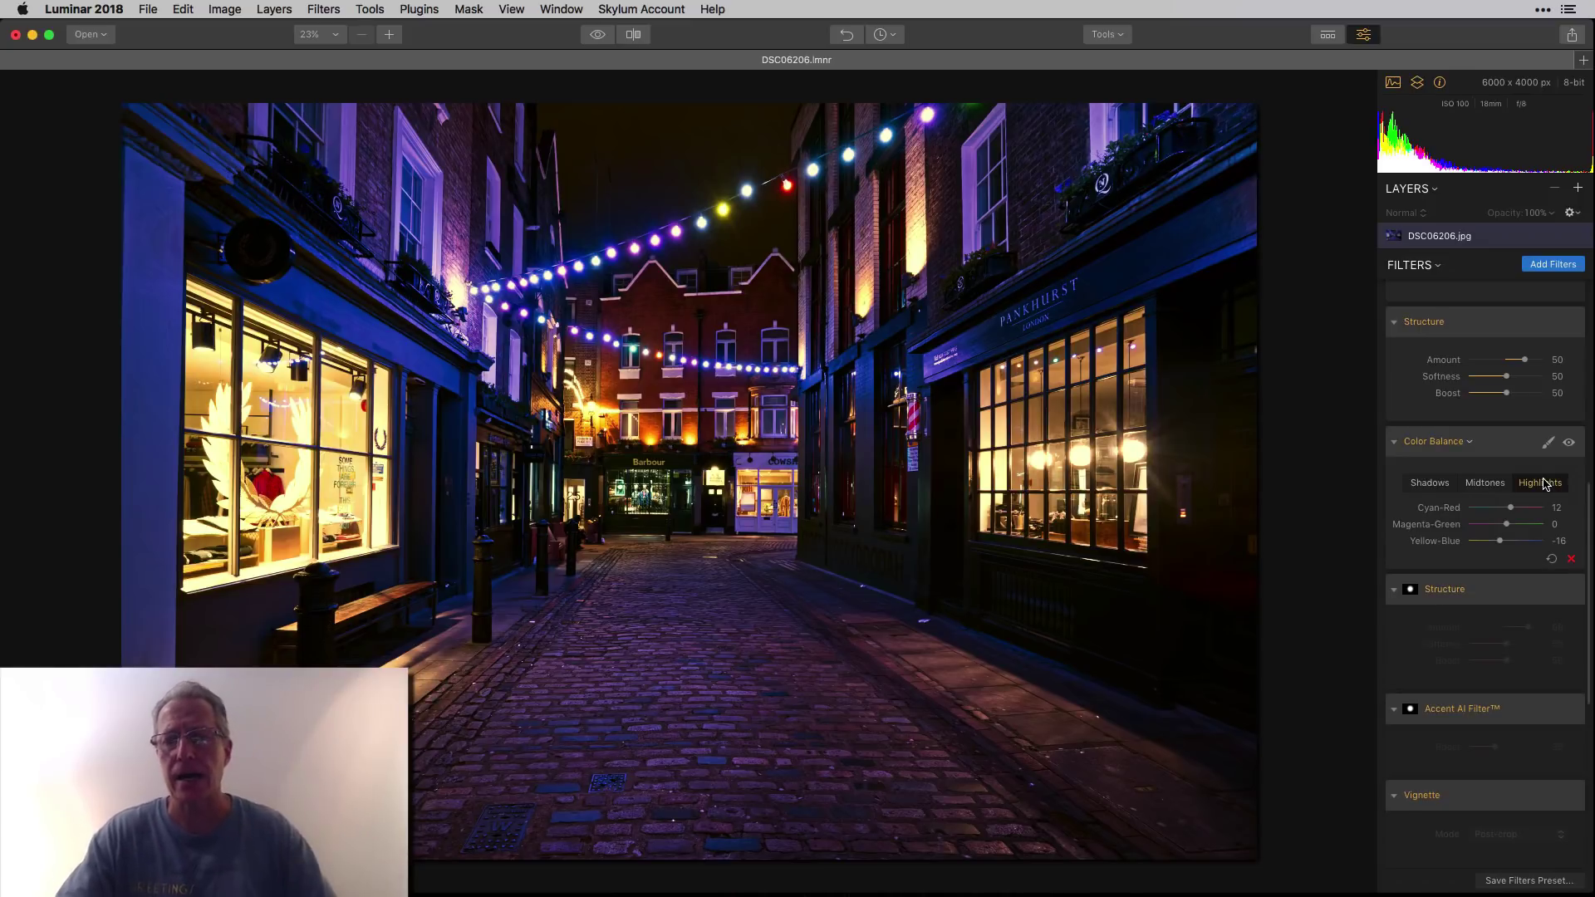
click(1569, 442)
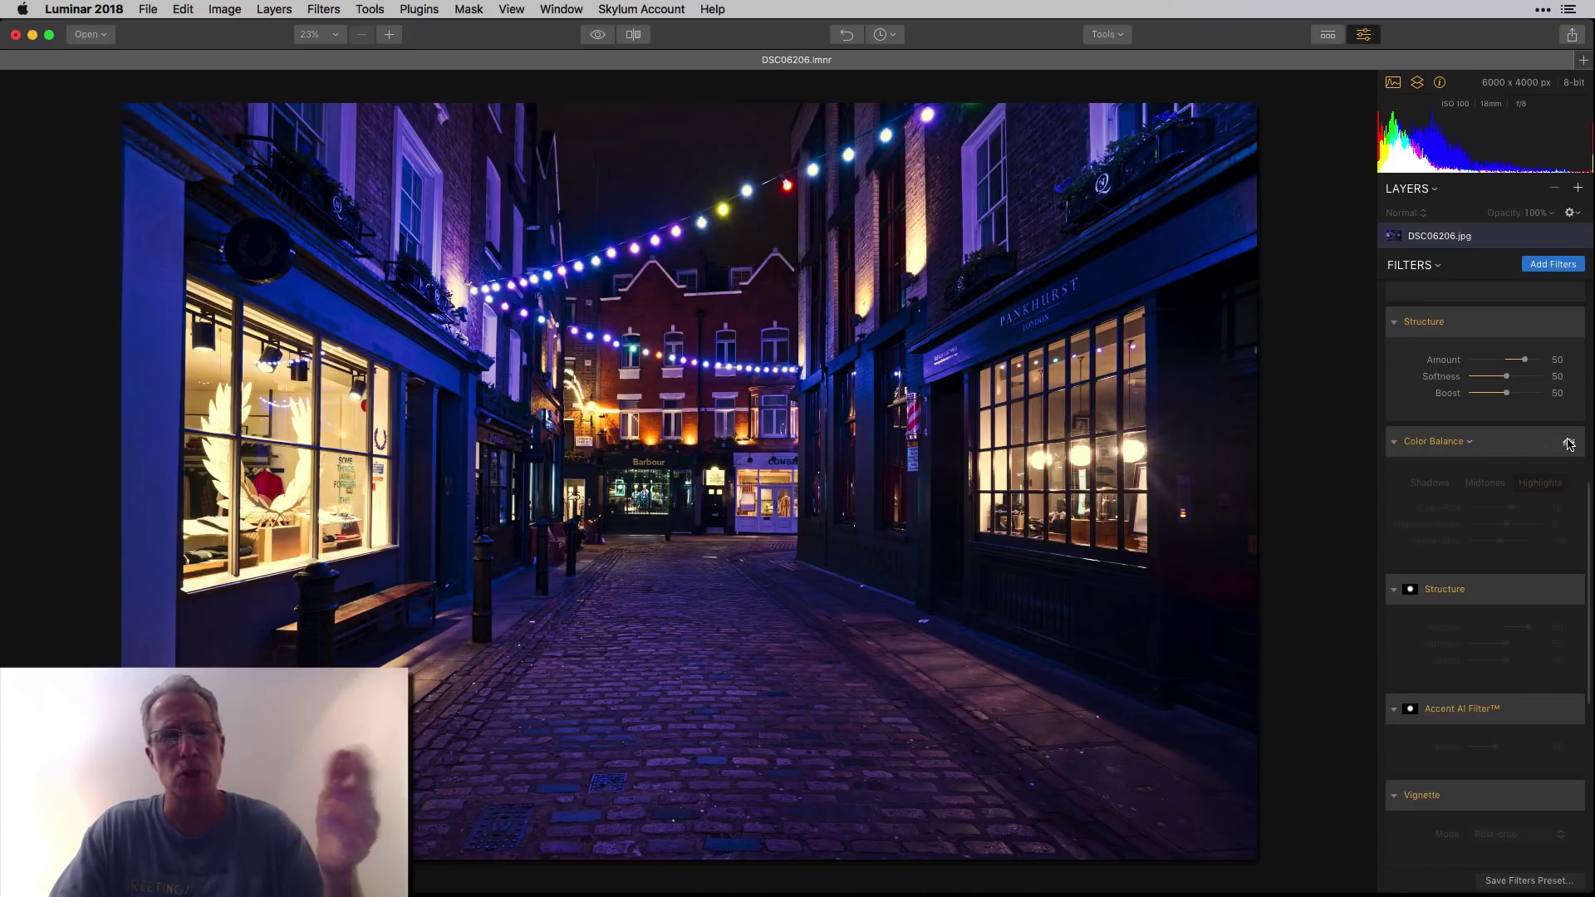
click(1569, 444)
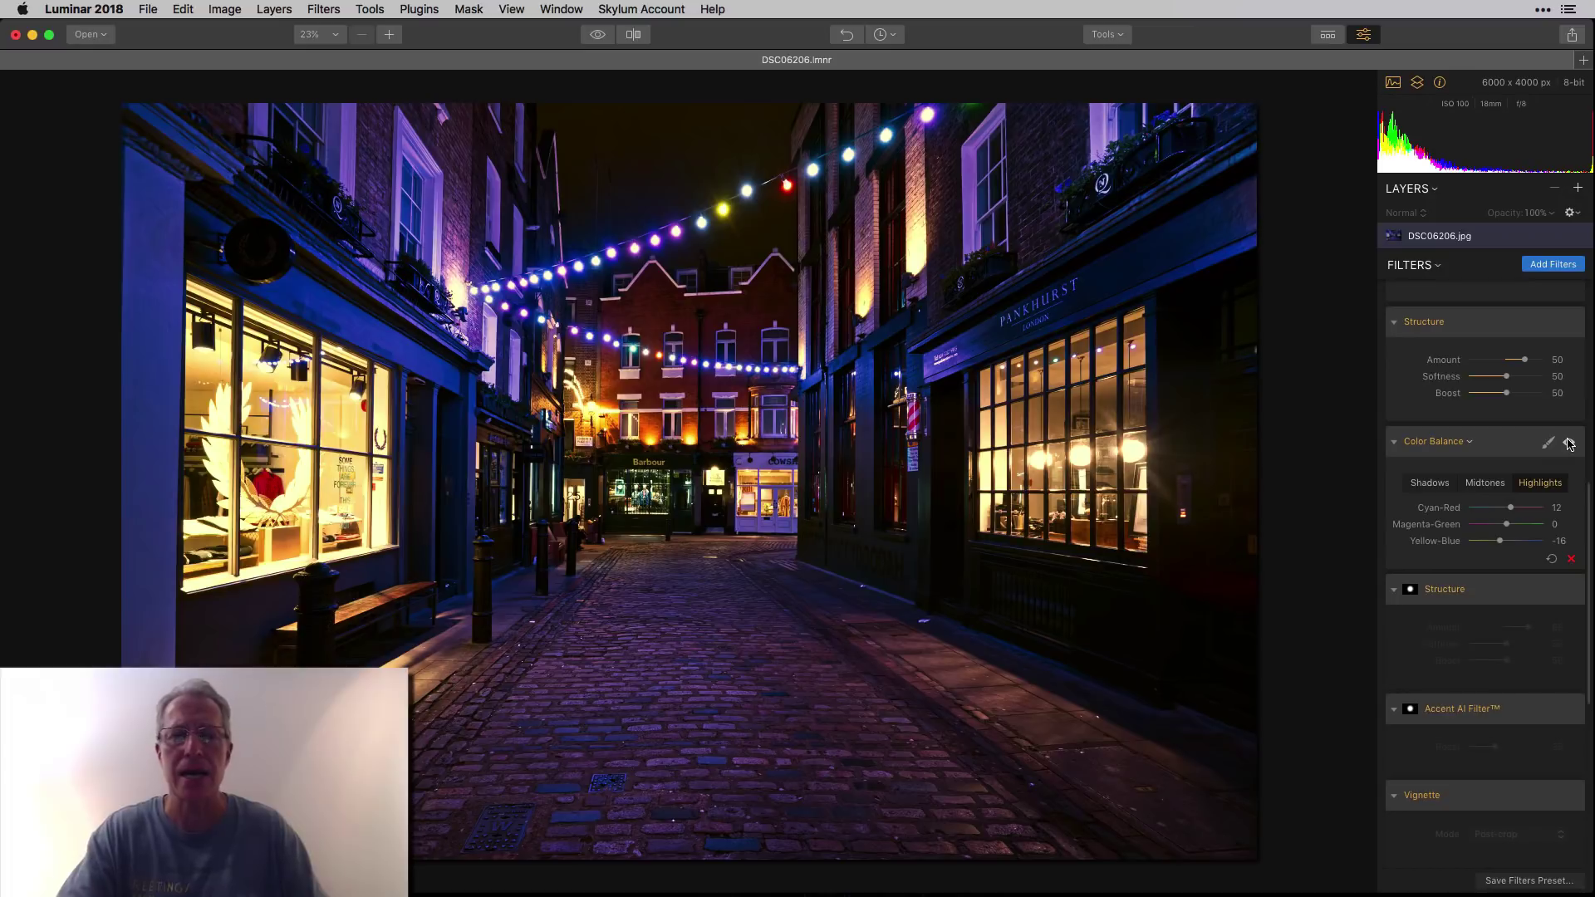
Compare with the original photo, return to the edit, and review the filter stack.
click(589, 36)
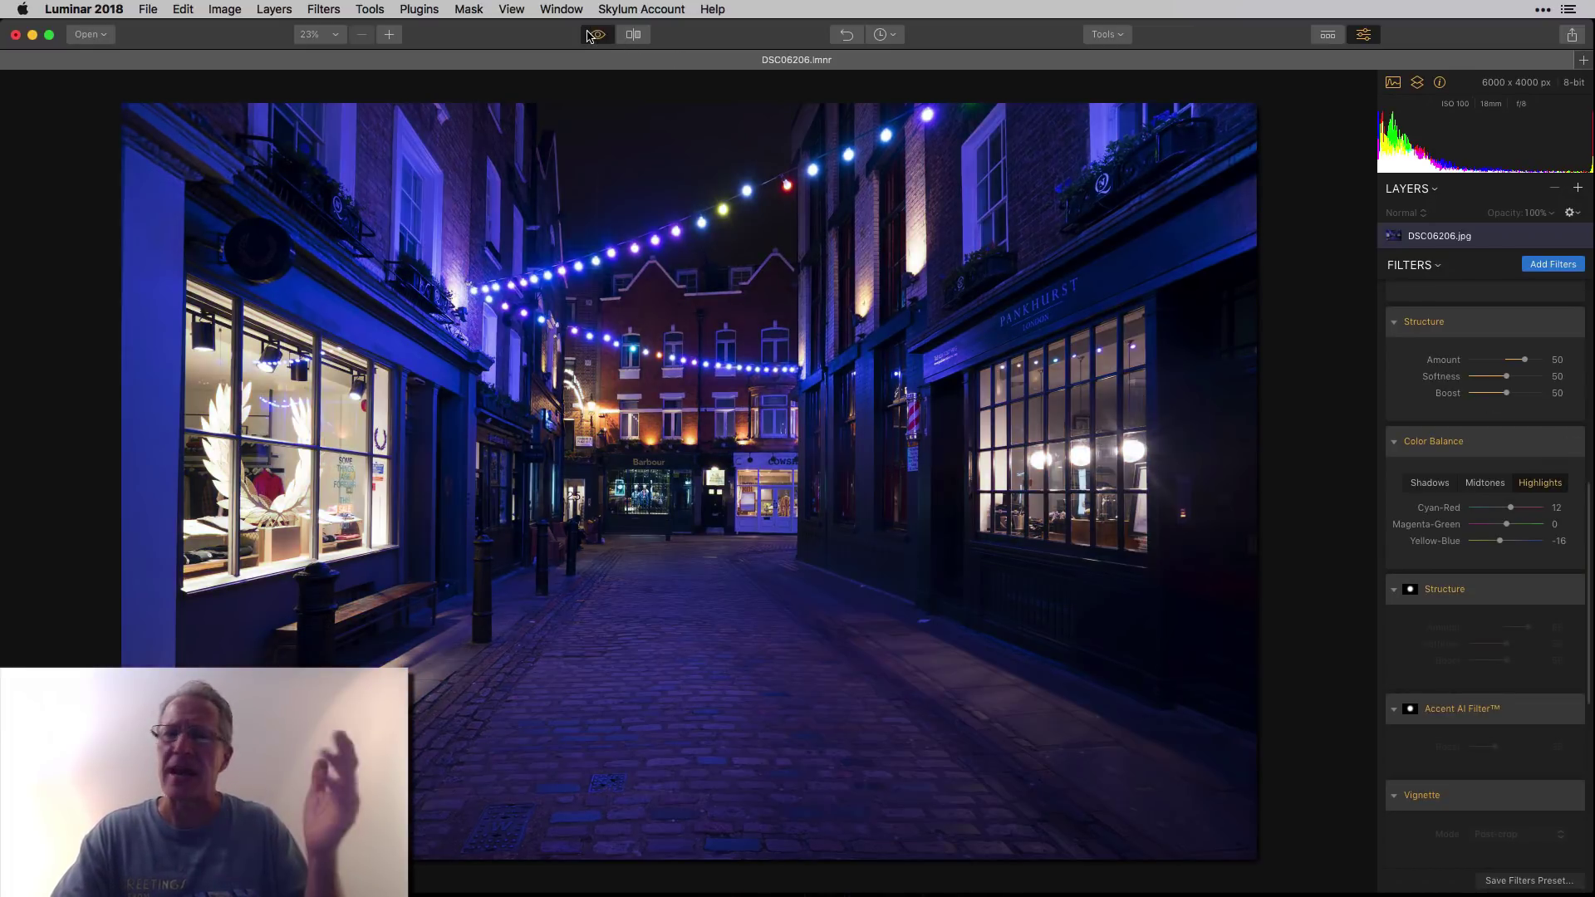
click(589, 36)
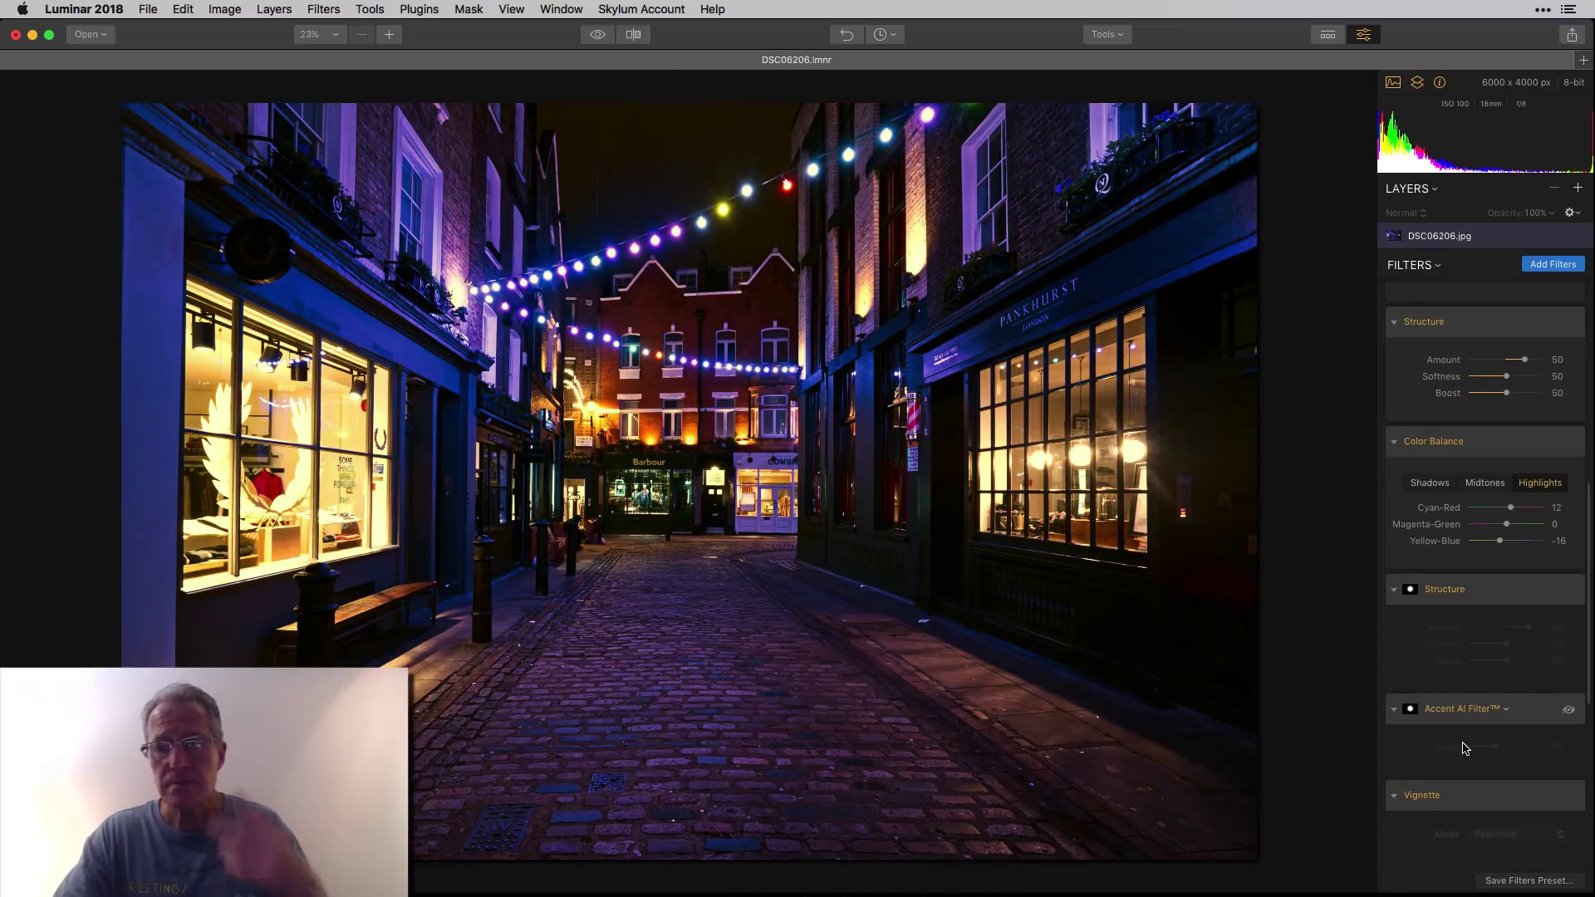
scroll(1464, 748, down, 5)
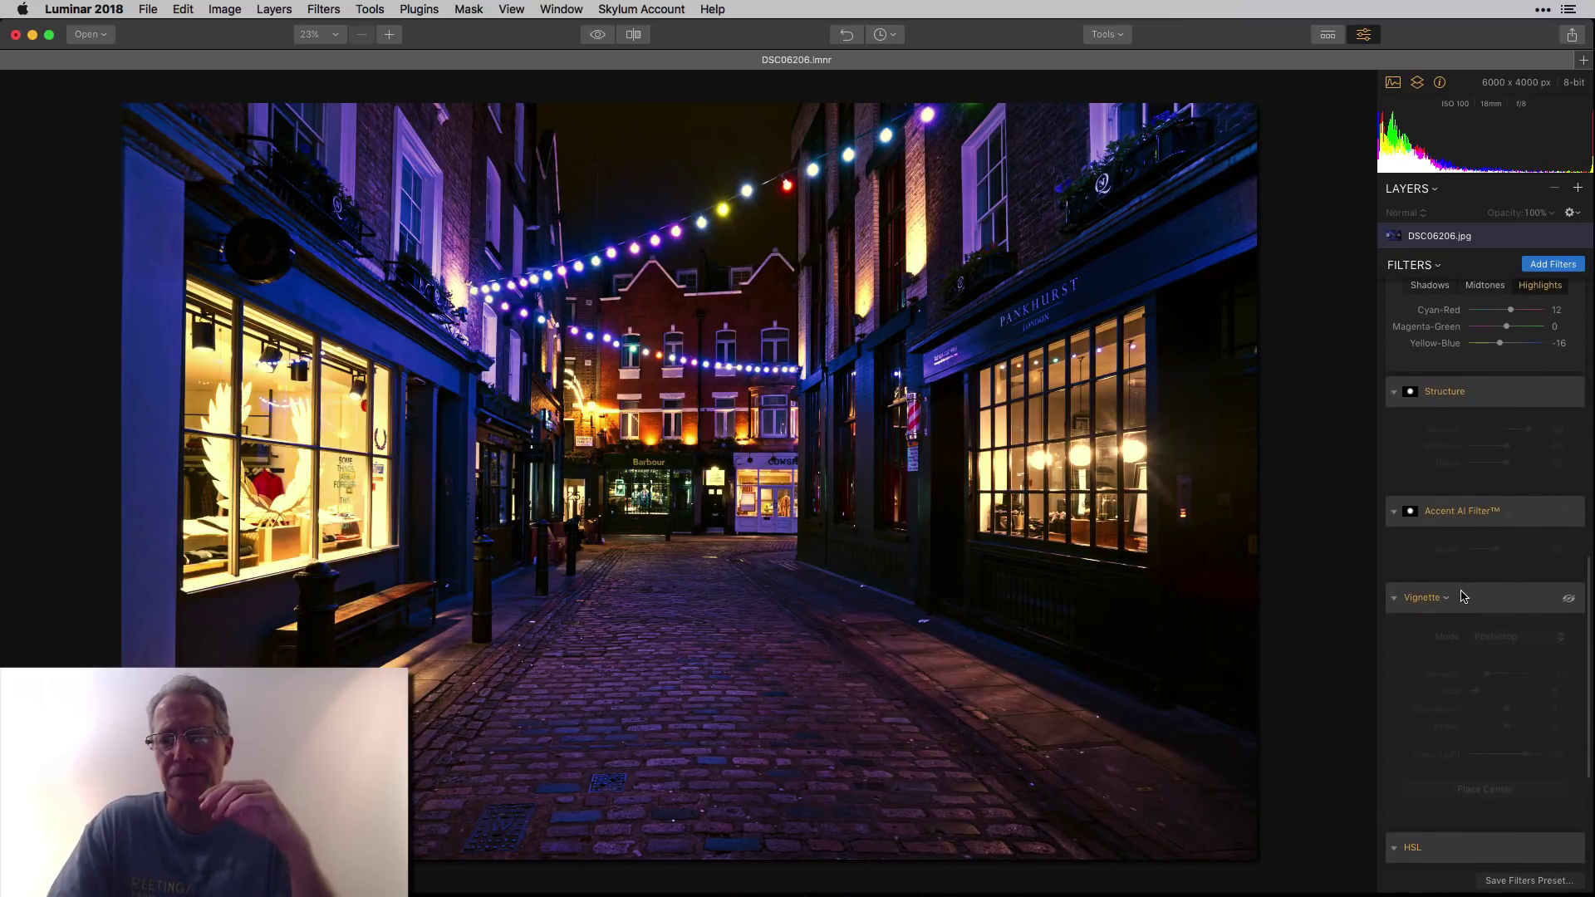
scroll(1464, 596, up, 1)
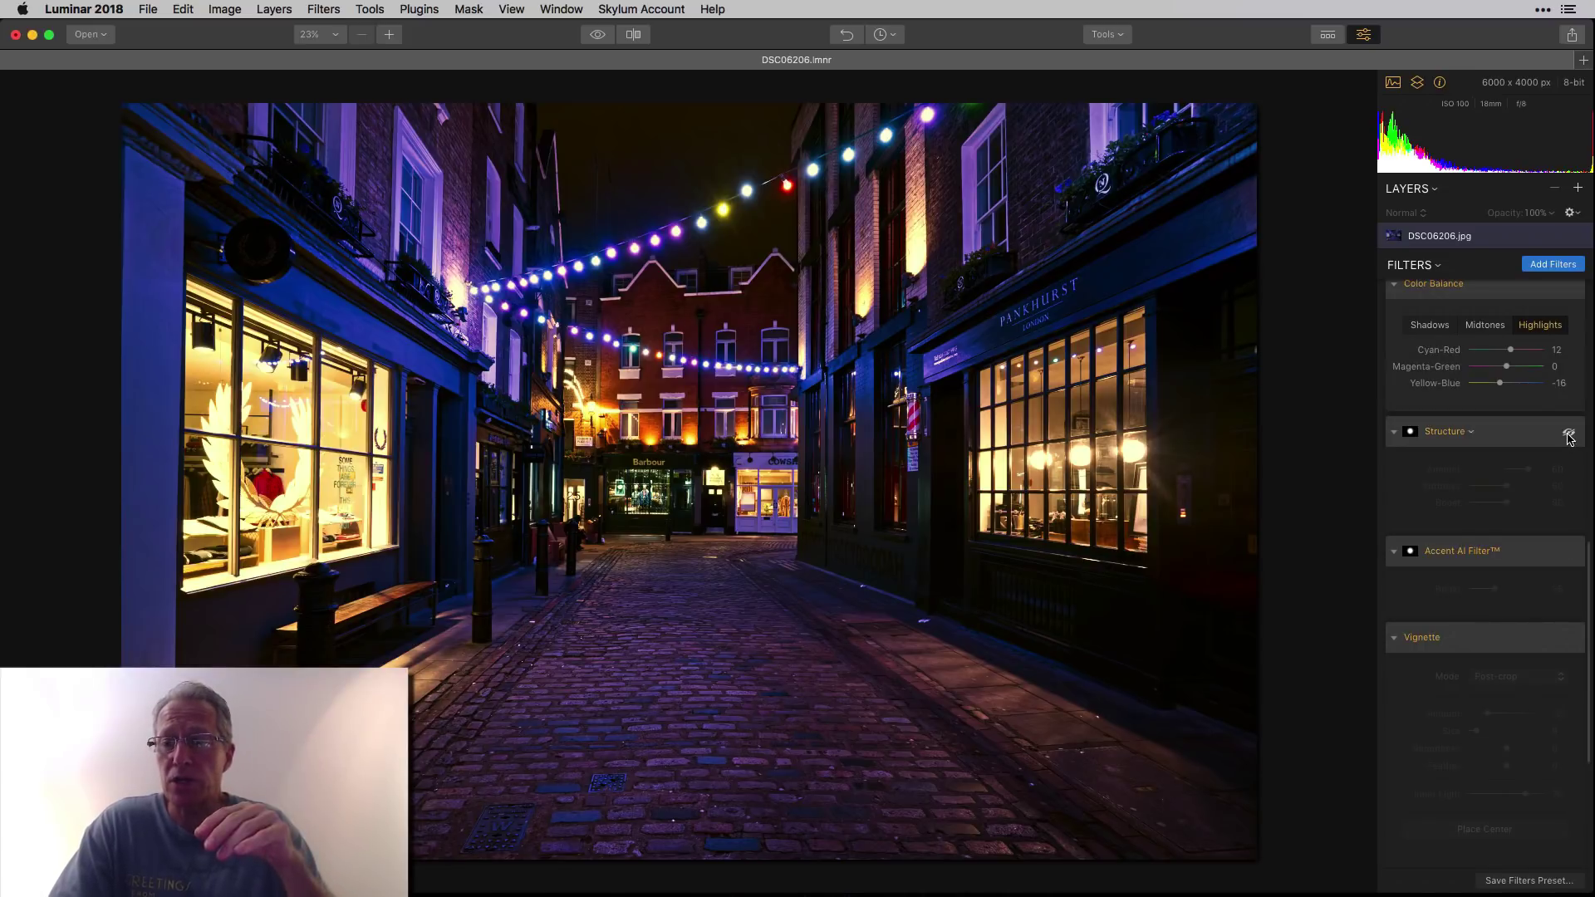
Re-enable Structure at Amount 60 with a brush mask, briefly showing its red overlay.
click(1567, 433)
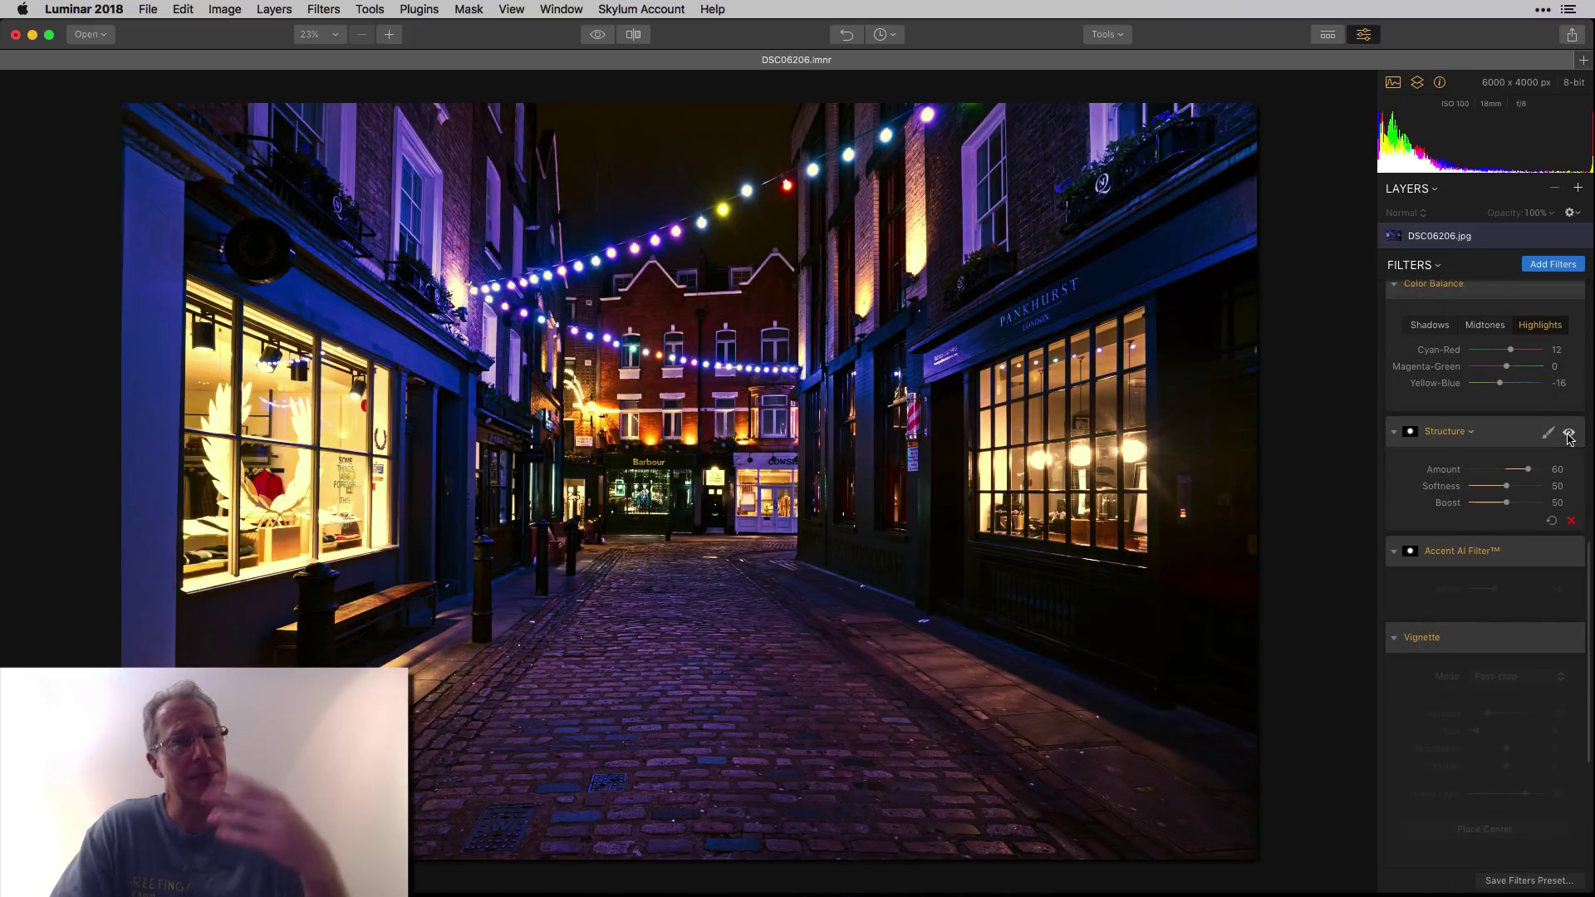
click(1547, 433)
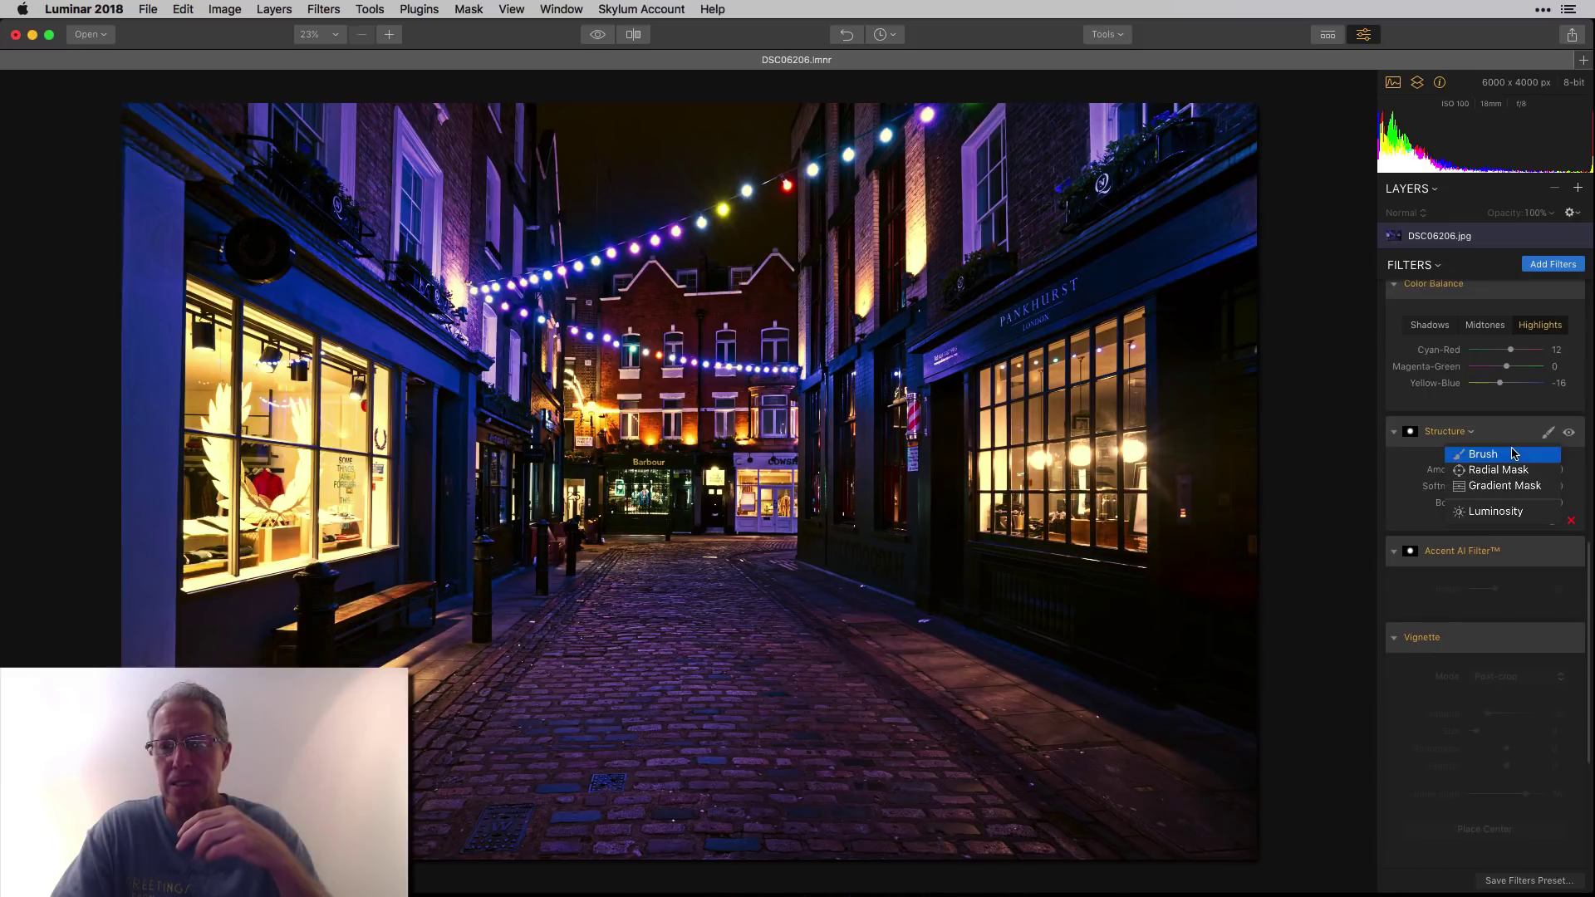
click(1483, 454)
click(163, 82)
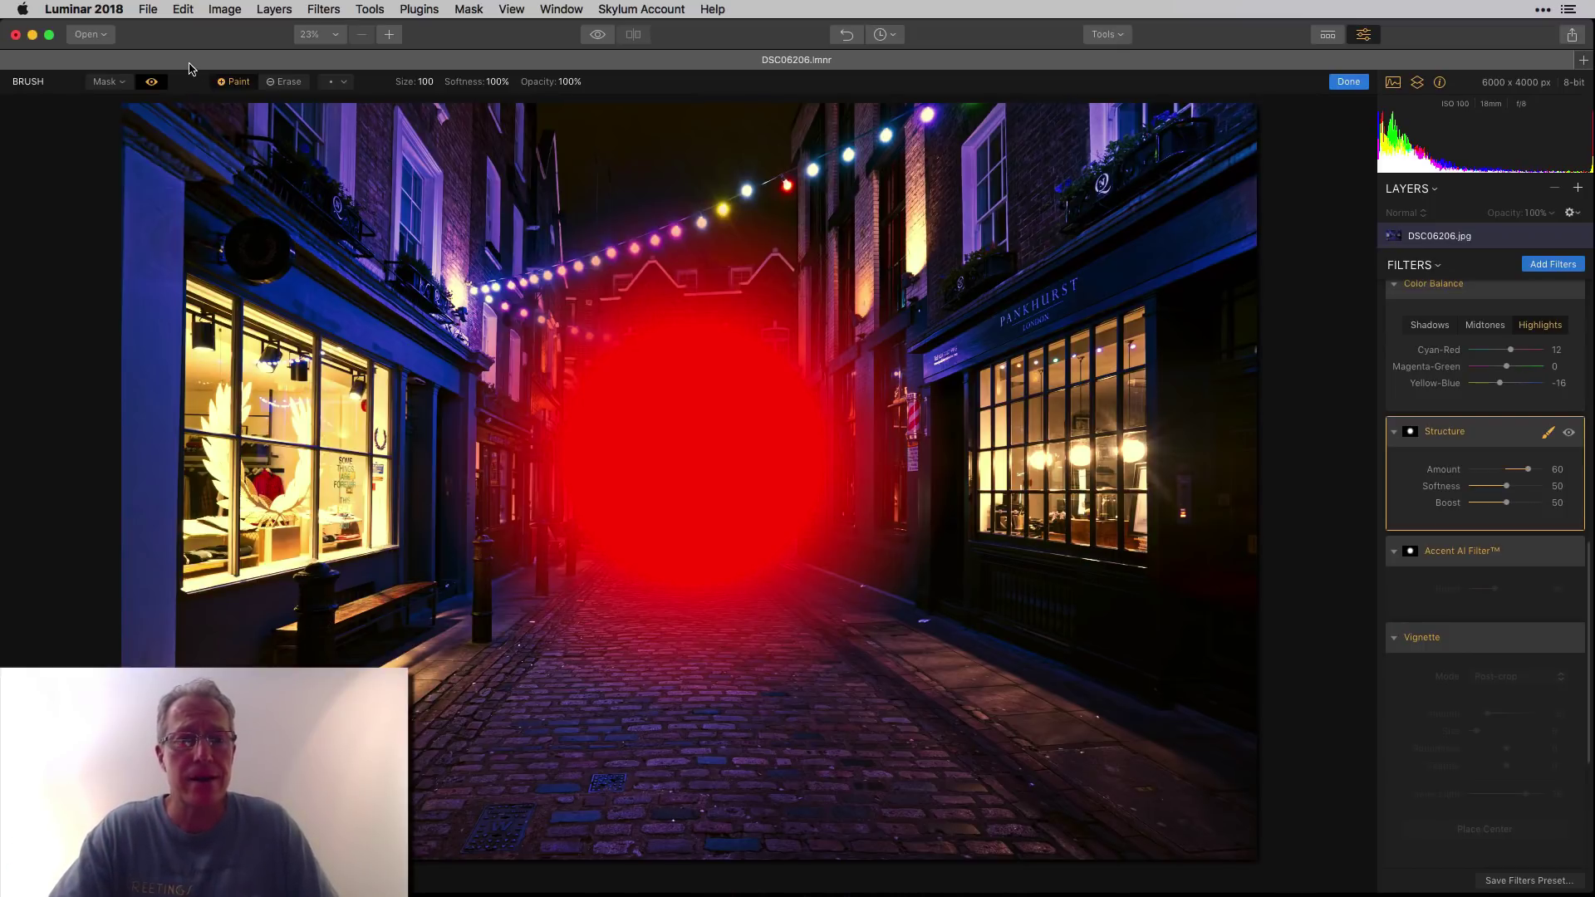
click(157, 83)
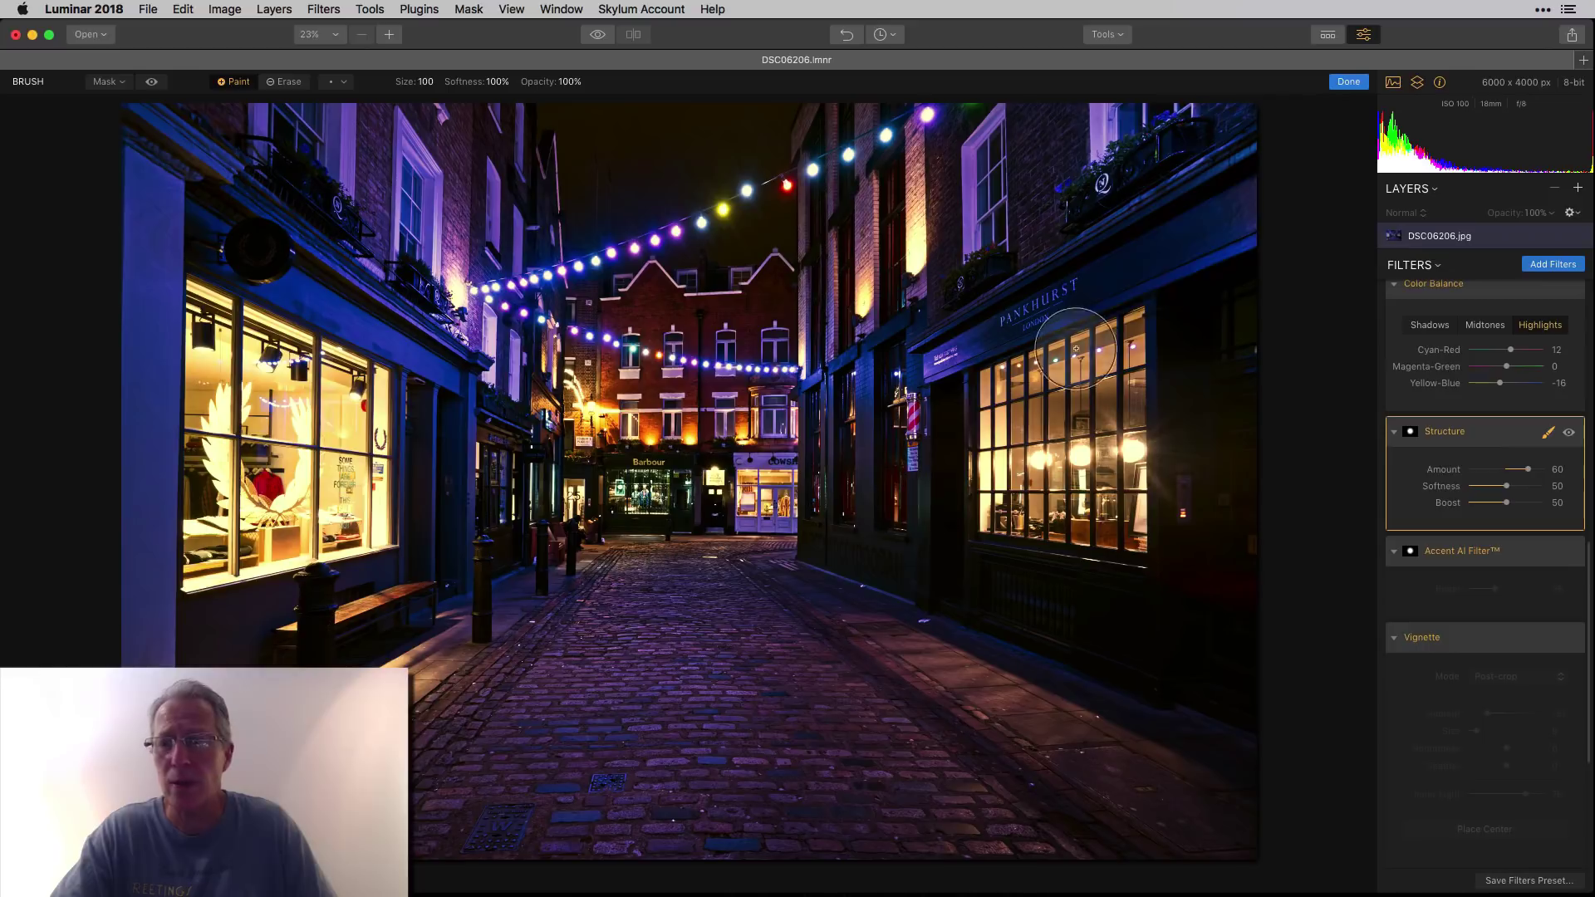
Finish the Structure mask, then re-enable Accent AI at Boost 35 with a brush mask shown in red.
click(1348, 82)
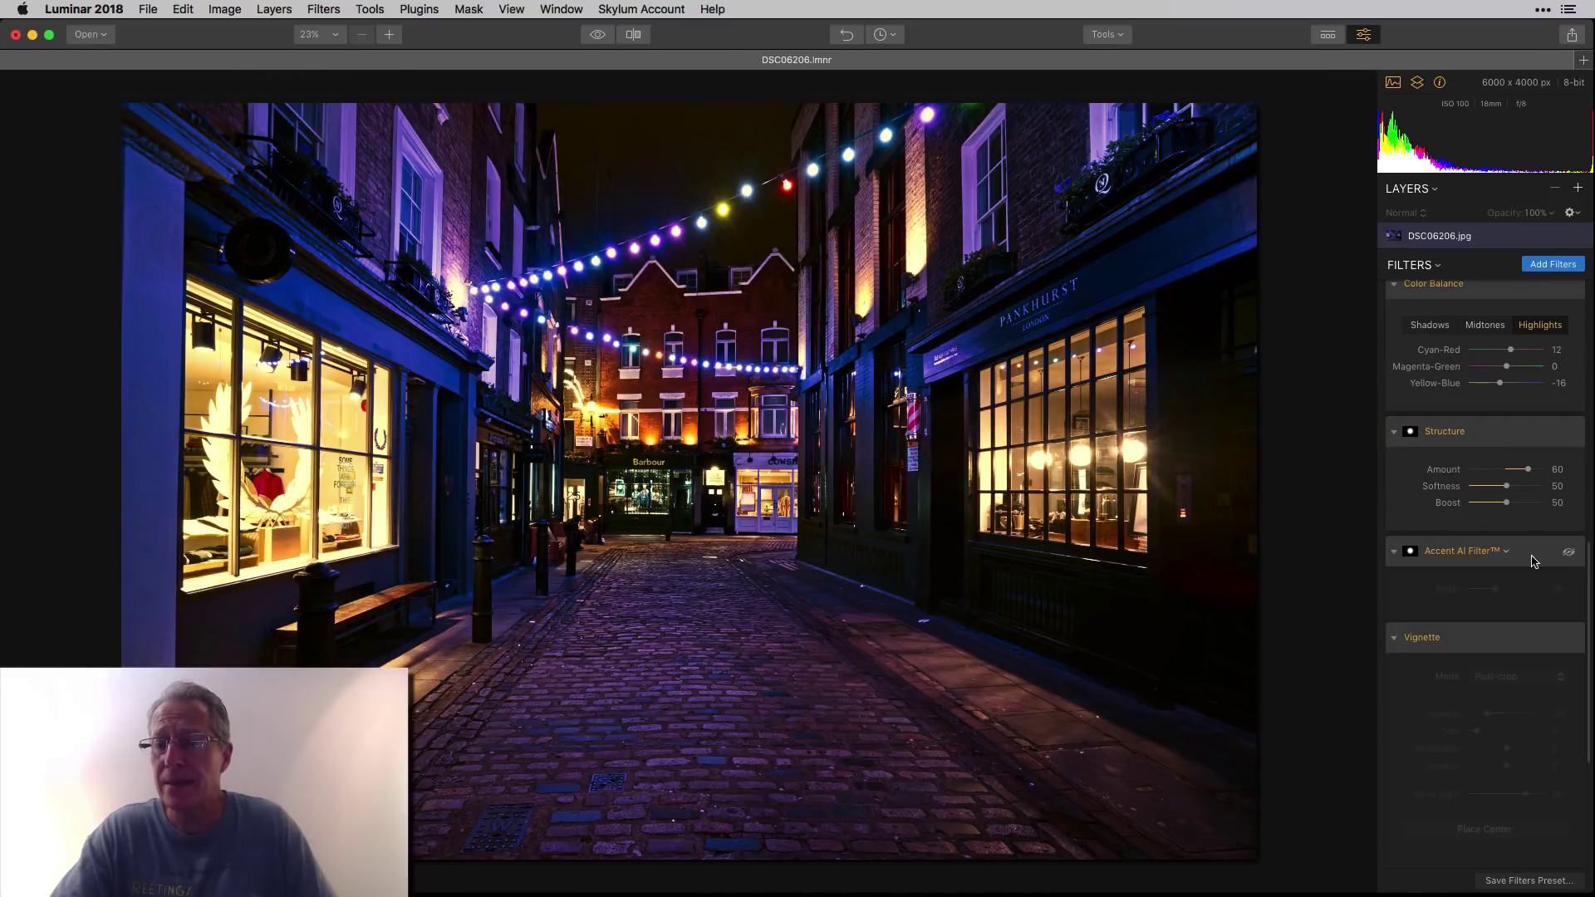
click(1568, 555)
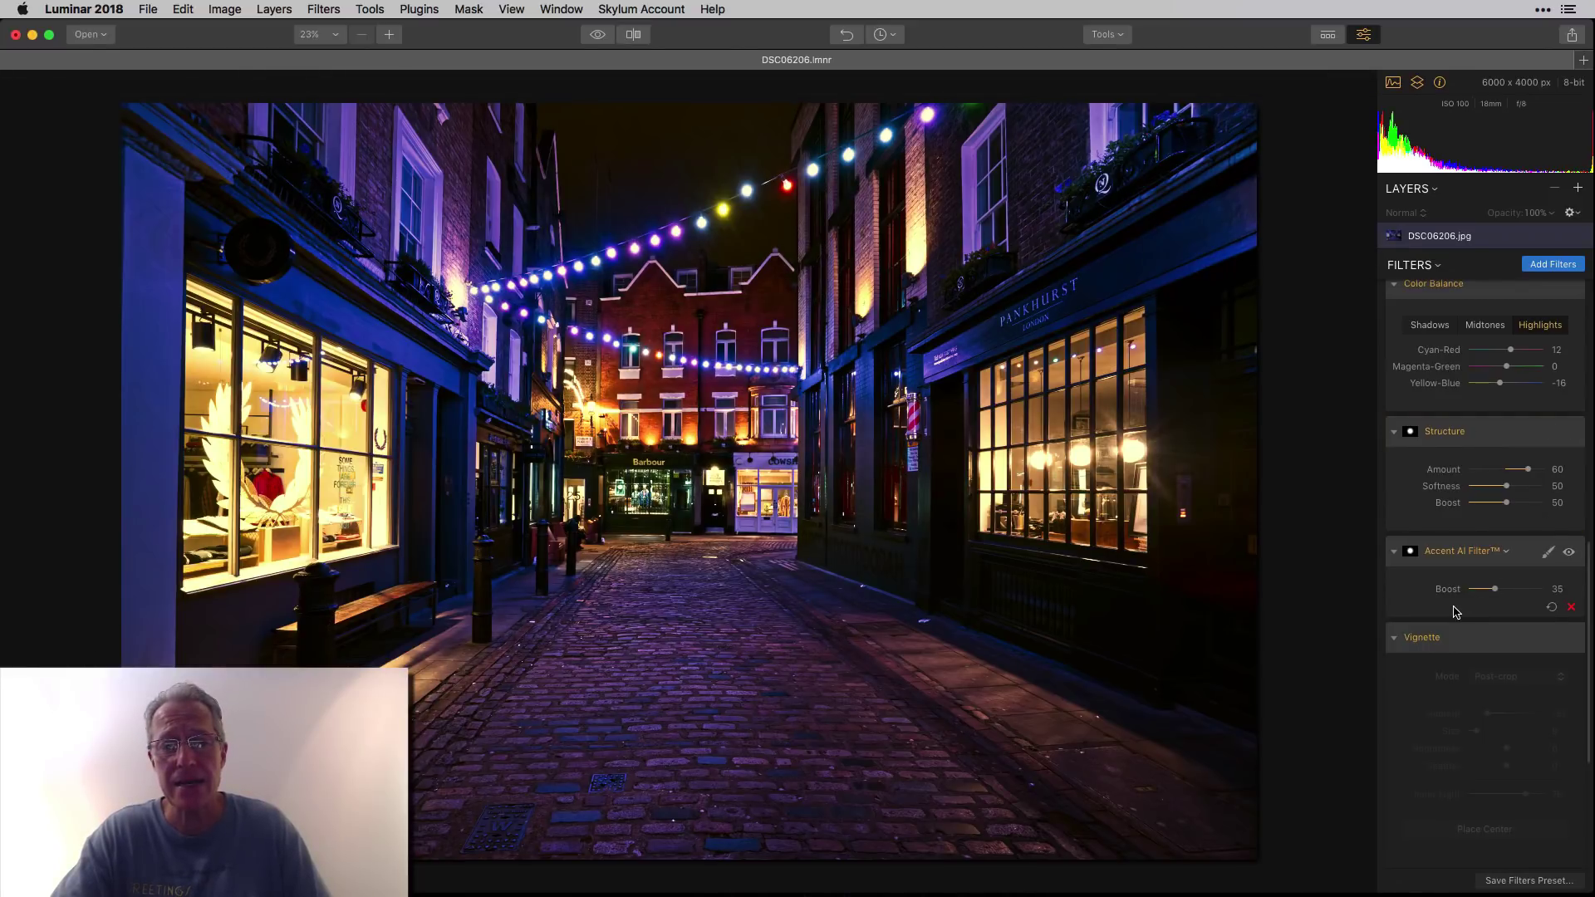
click(1547, 552)
click(1474, 575)
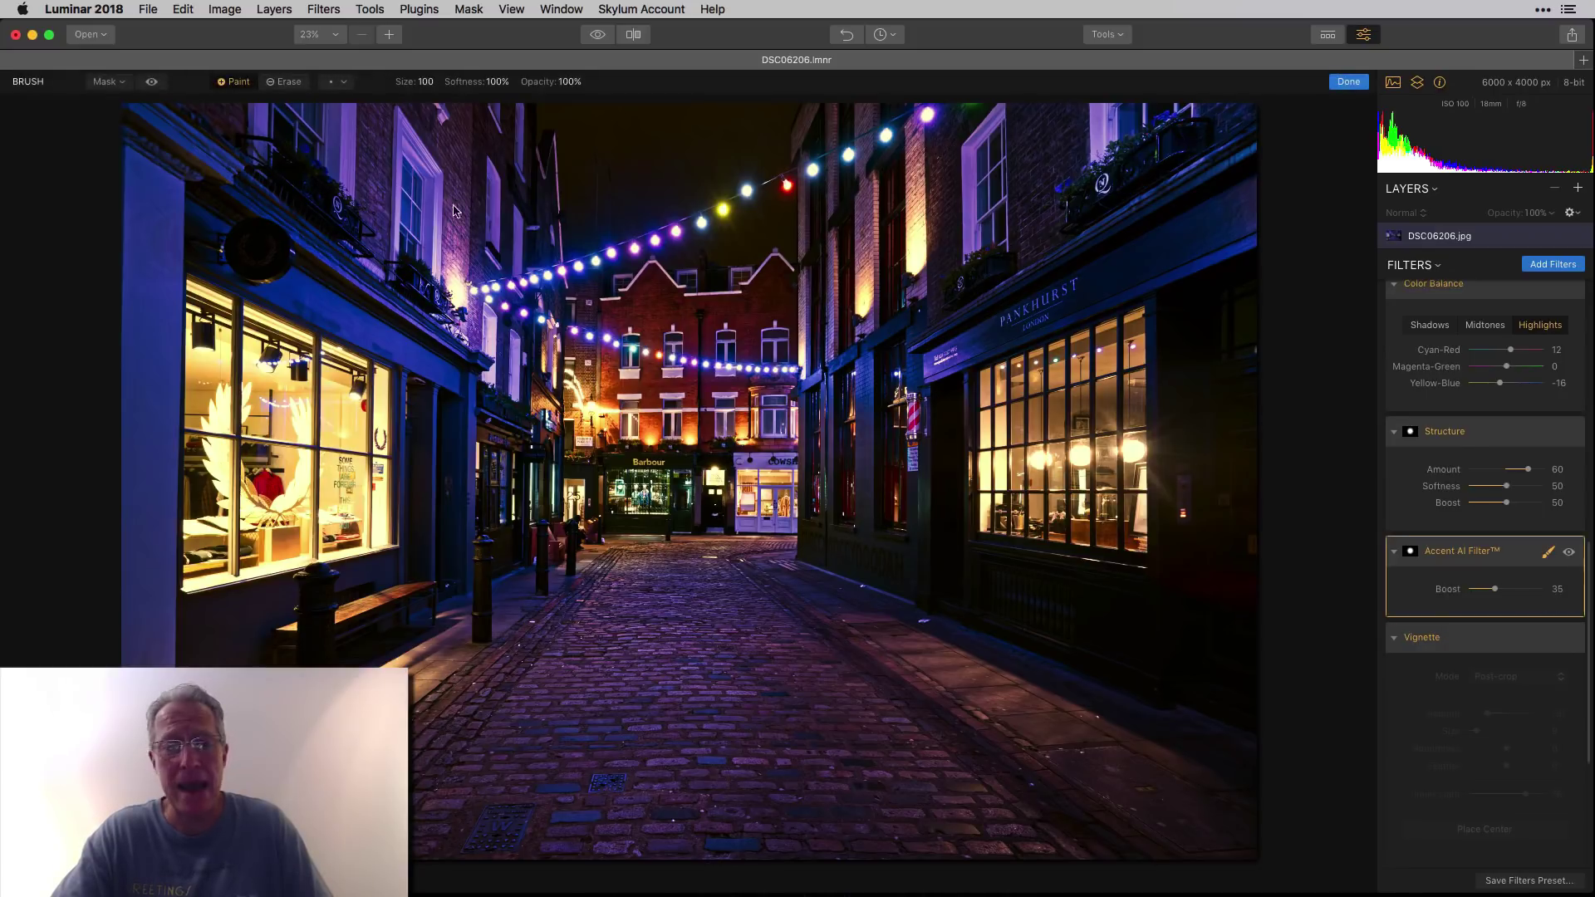
click(153, 81)
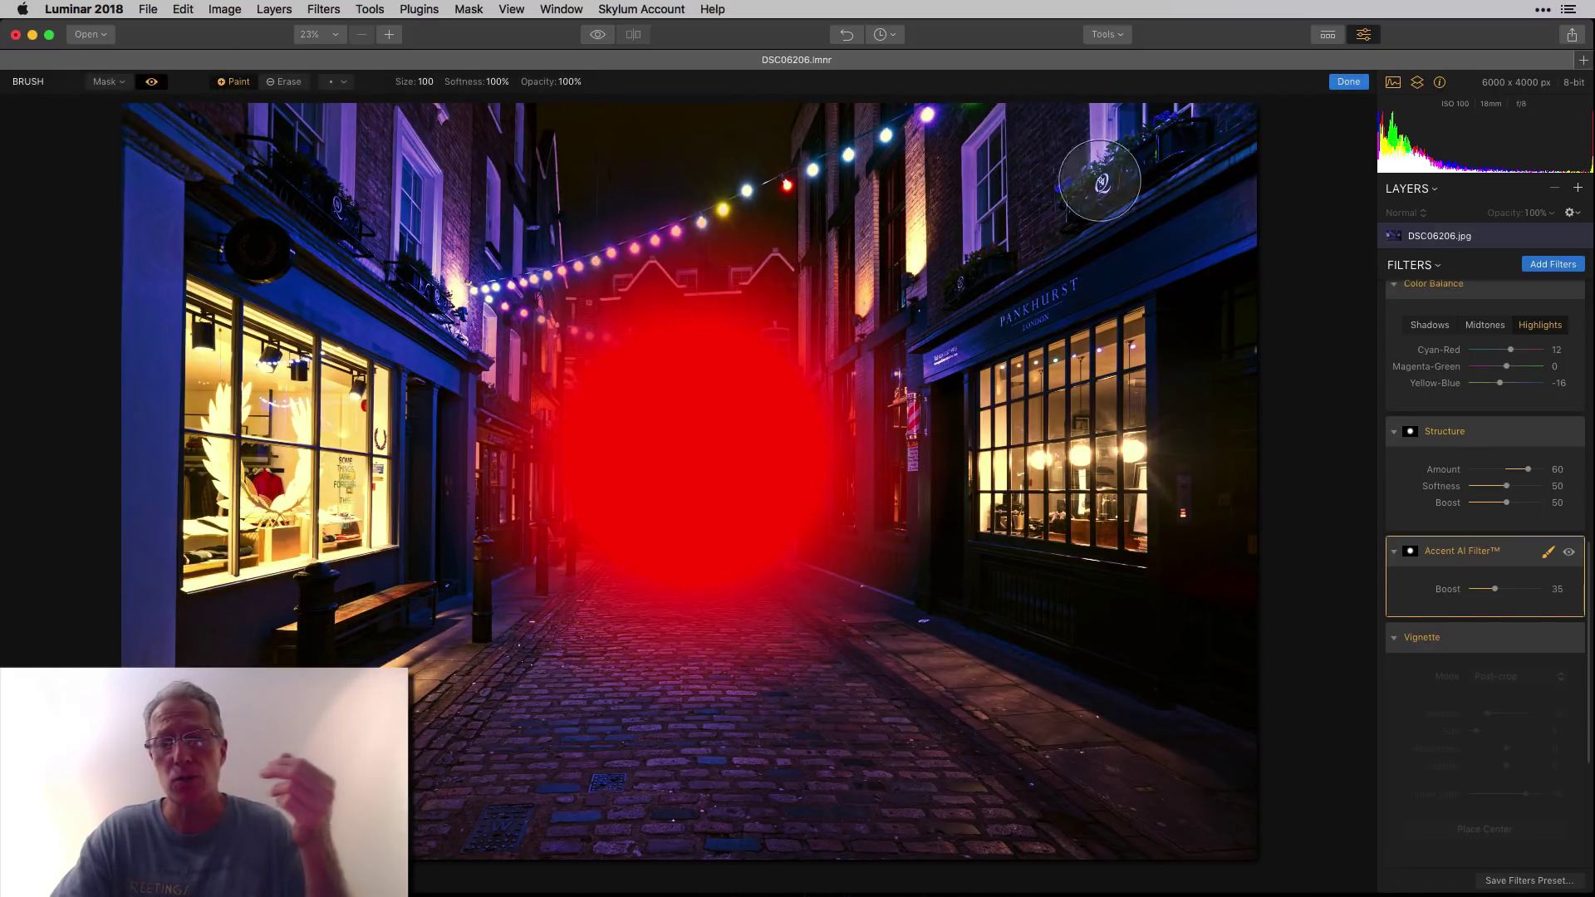
Finish the Accent AI mask and collapse then re-expand Structure's settings.
click(1348, 83)
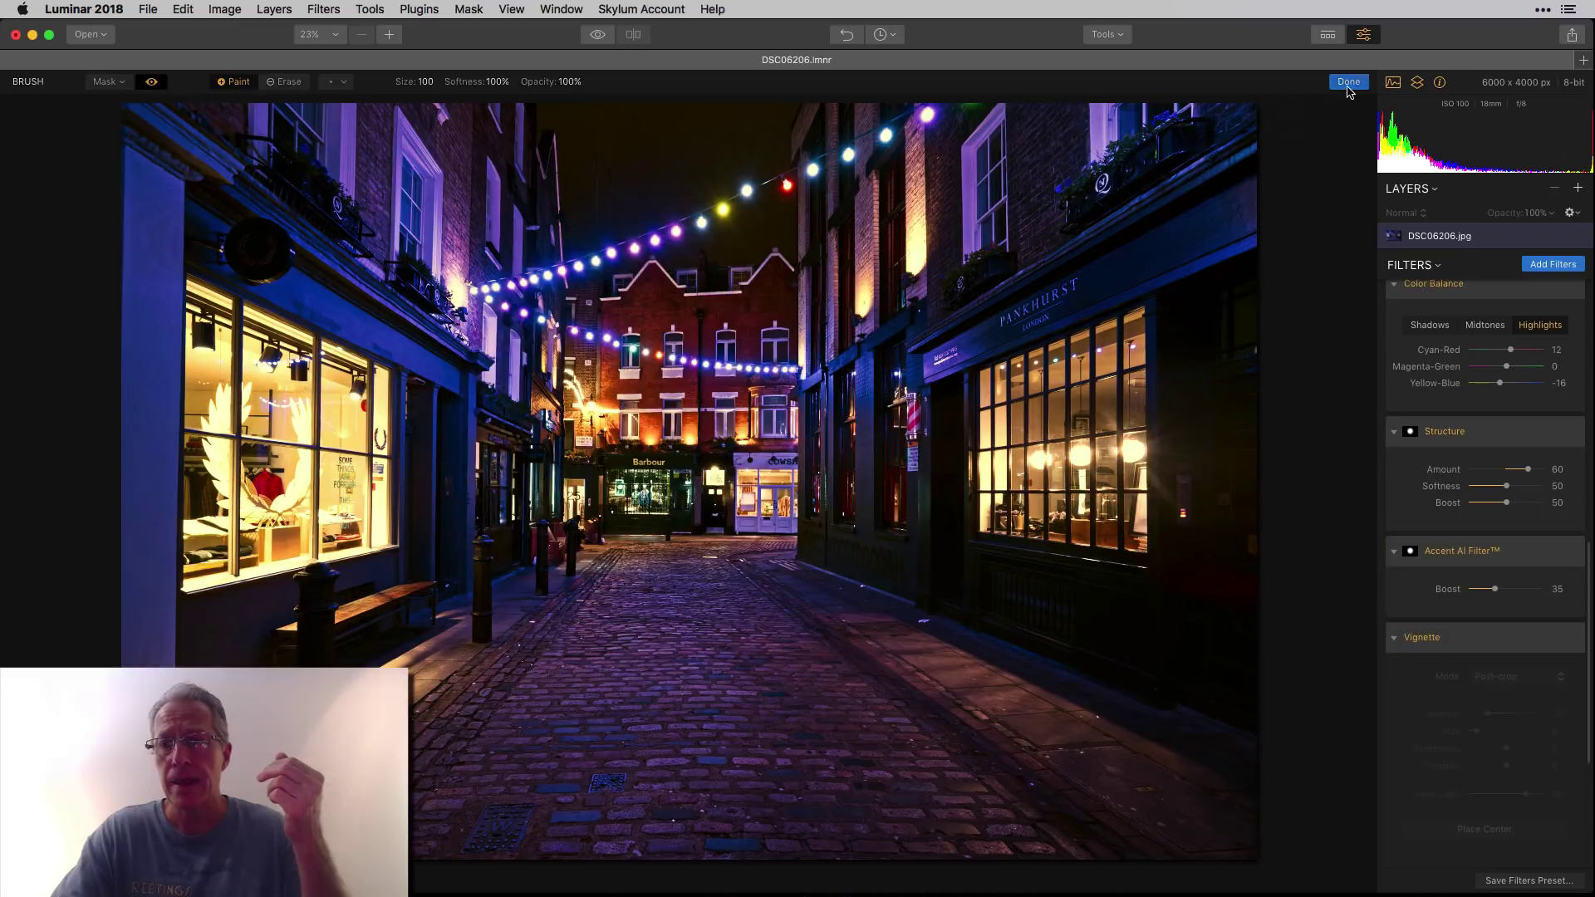
click(1489, 438)
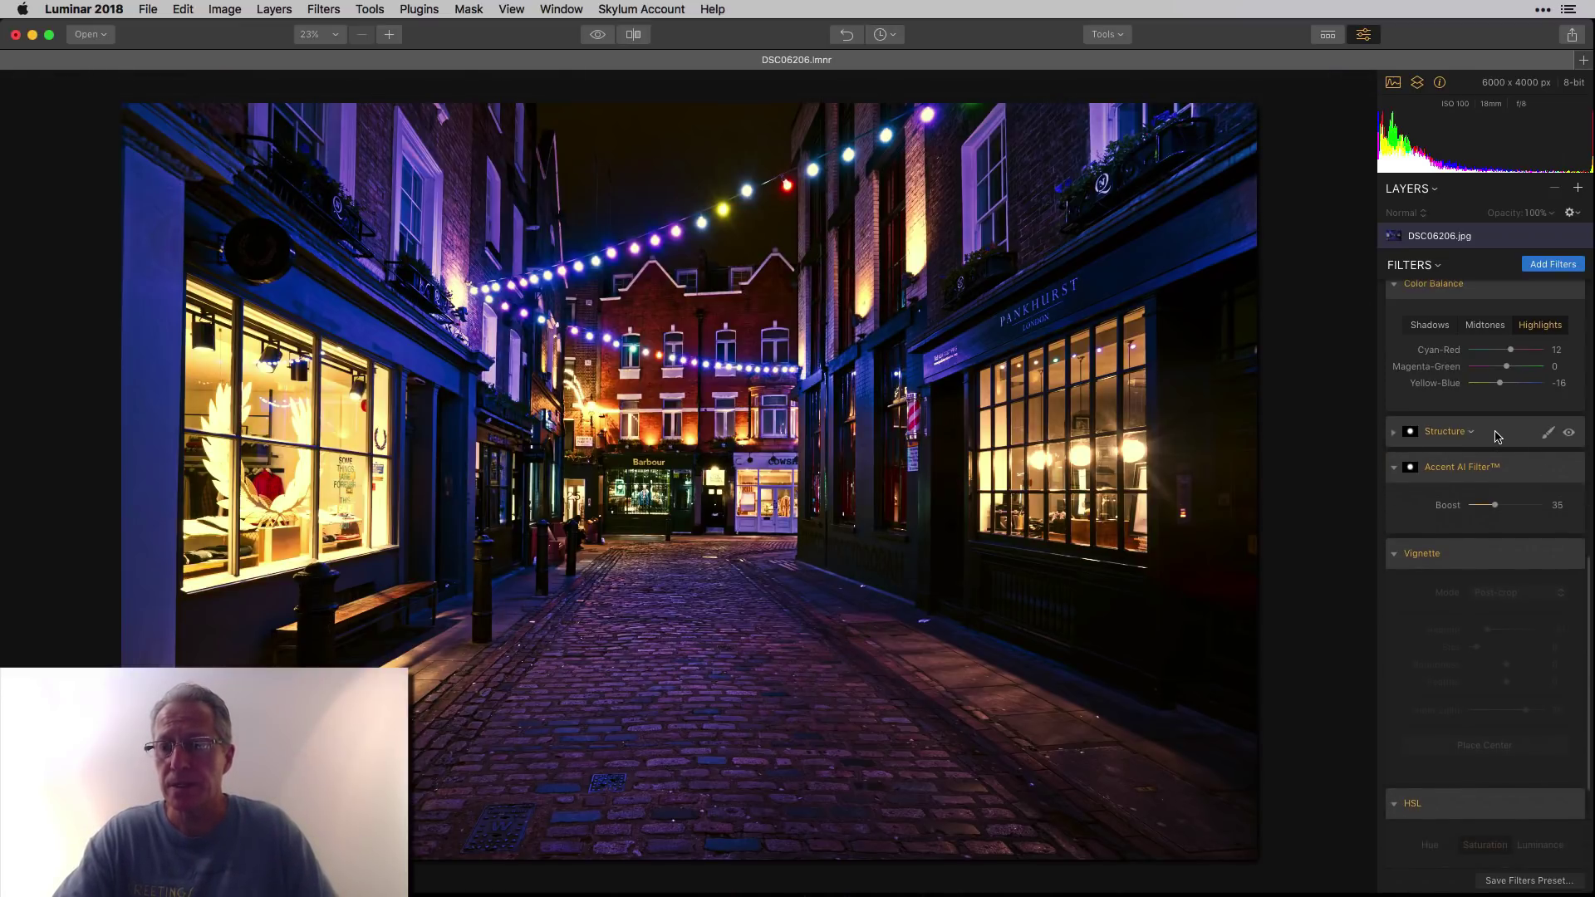
click(1482, 434)
Inspect the Mask submenu in the Structure and Accent AI filter options.
click(1469, 435)
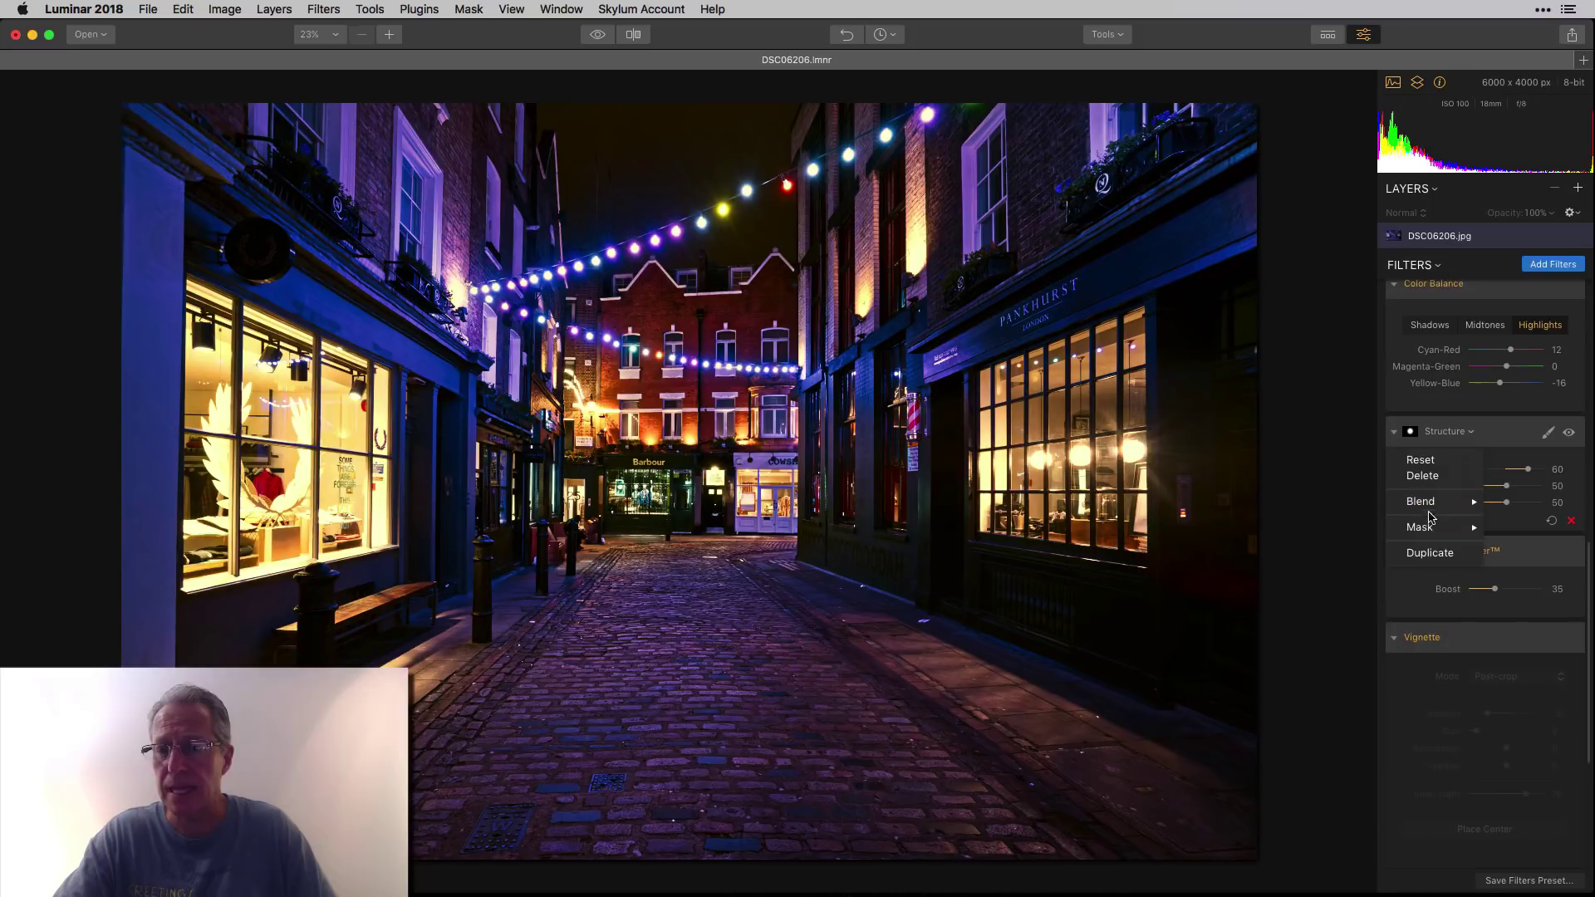
mouse_move(1434, 528)
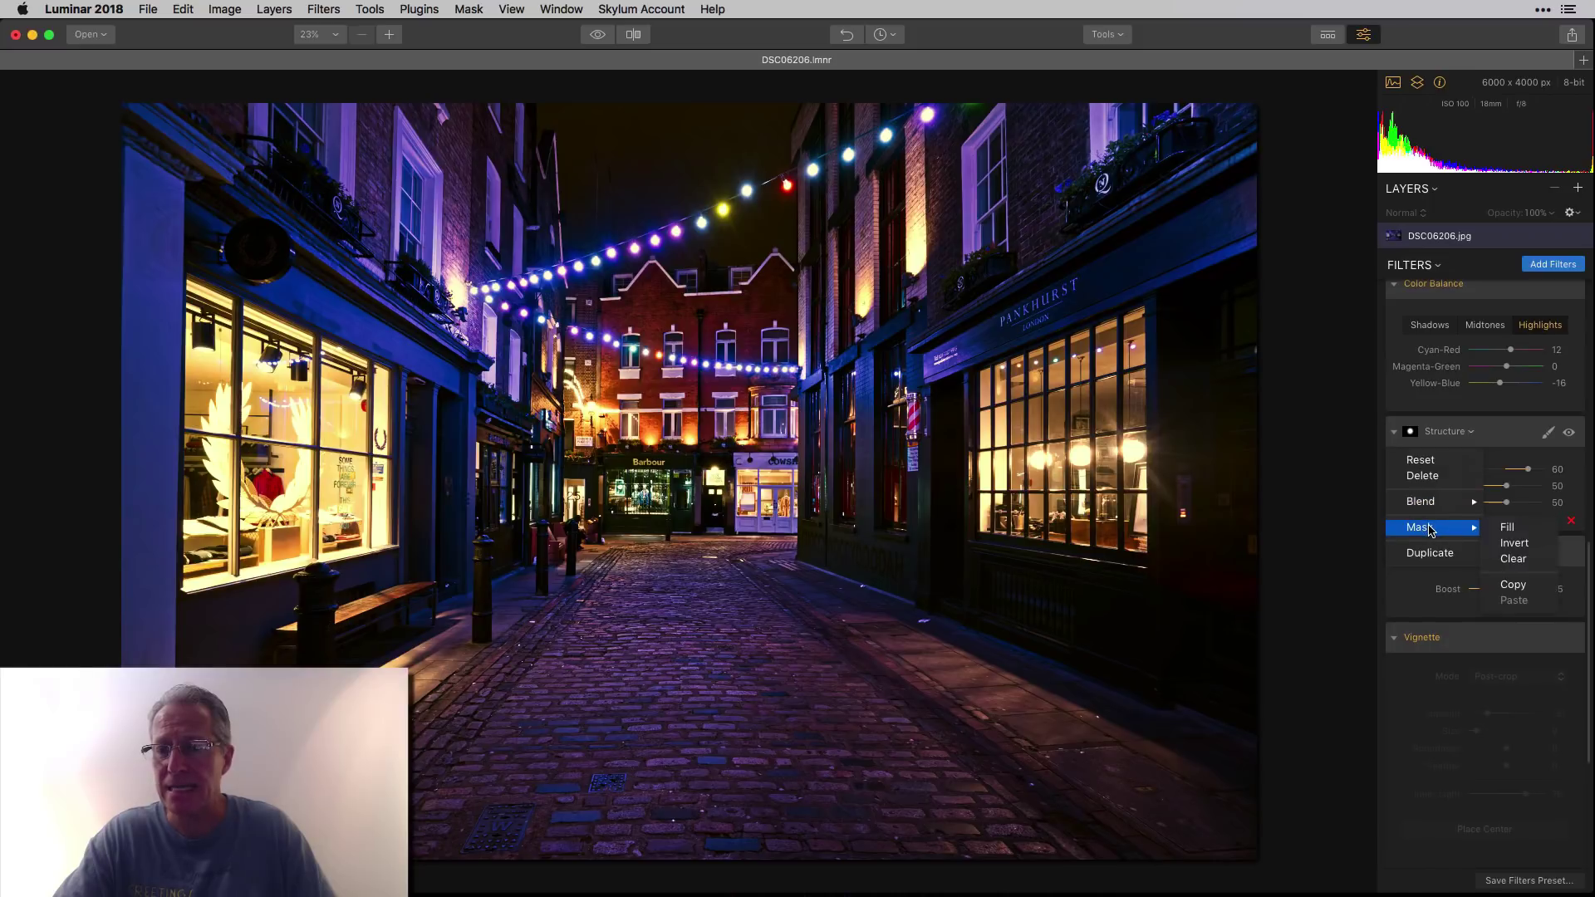
click(1501, 442)
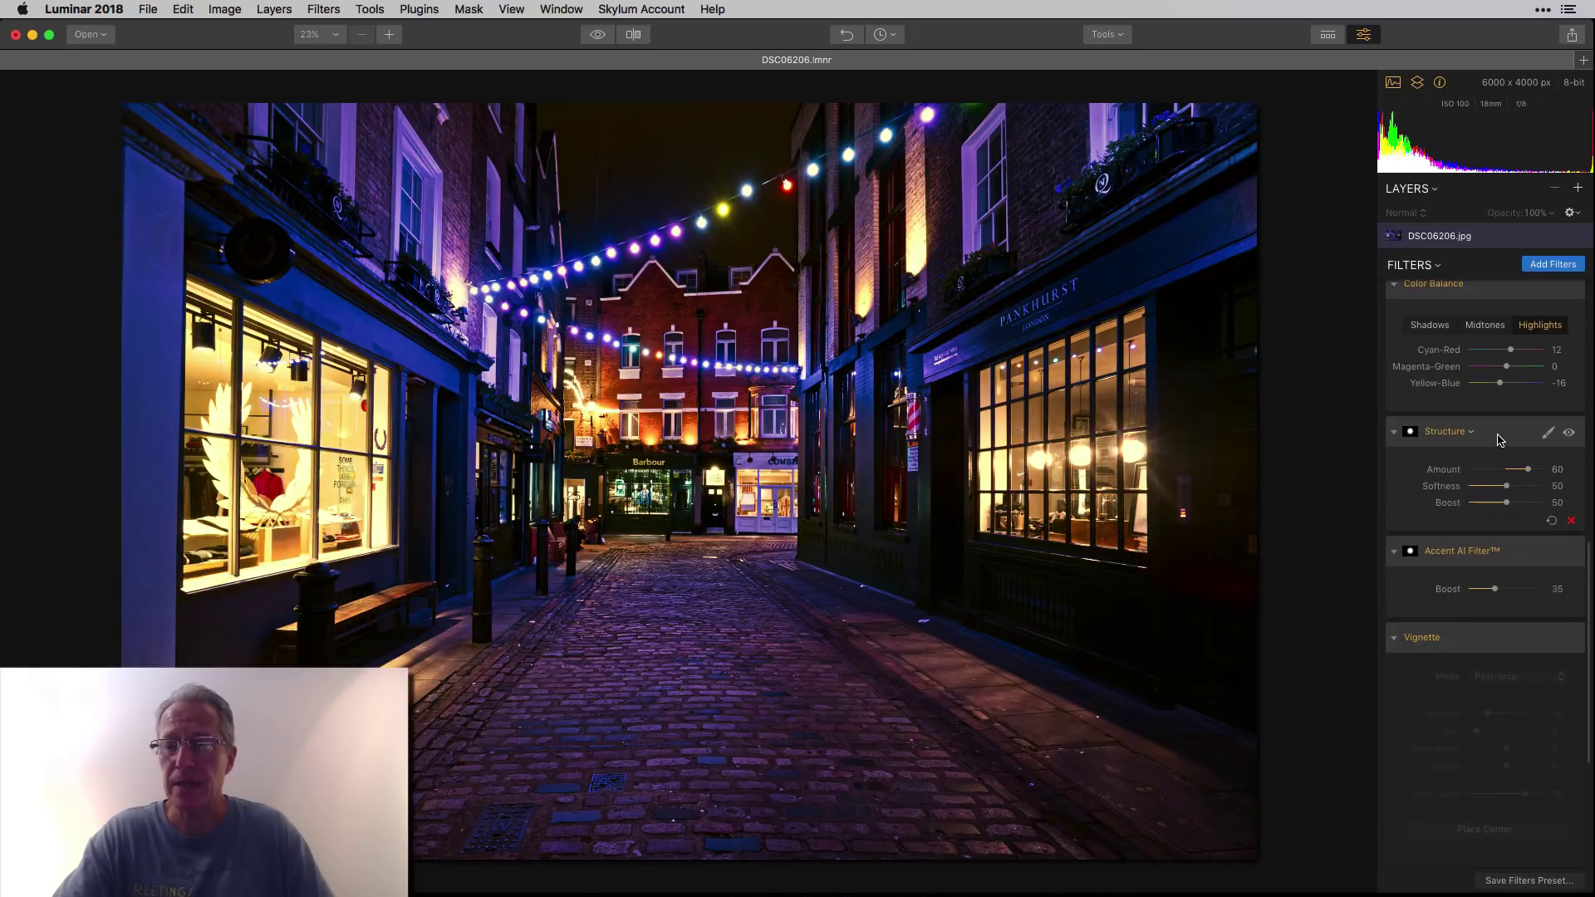
click(1468, 553)
mouse_move(1434, 650)
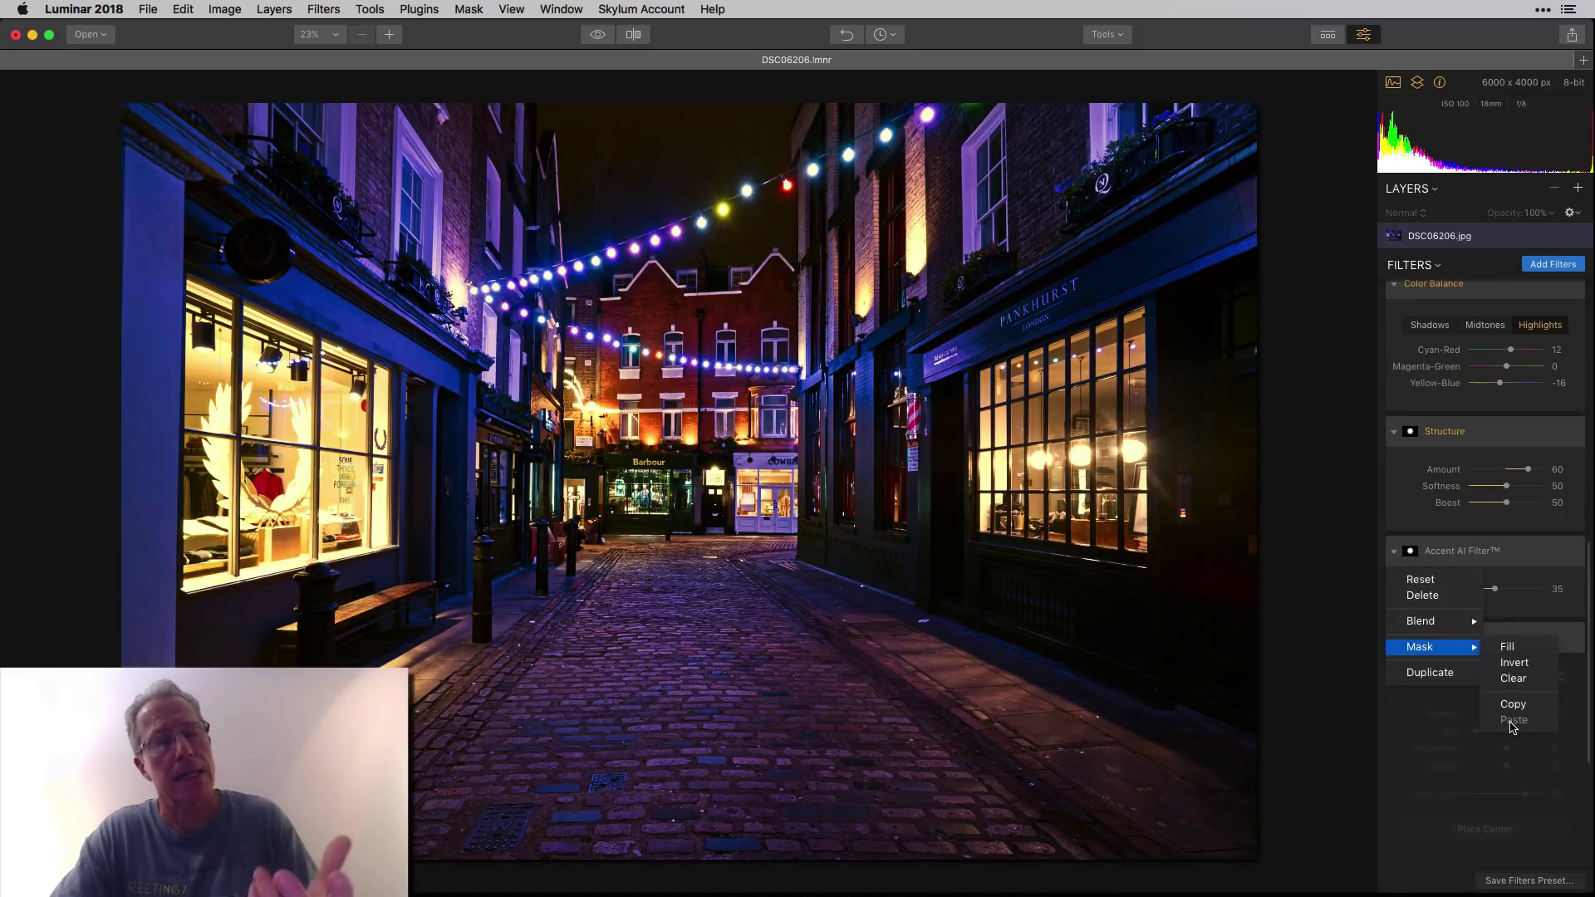
click(1391, 530)
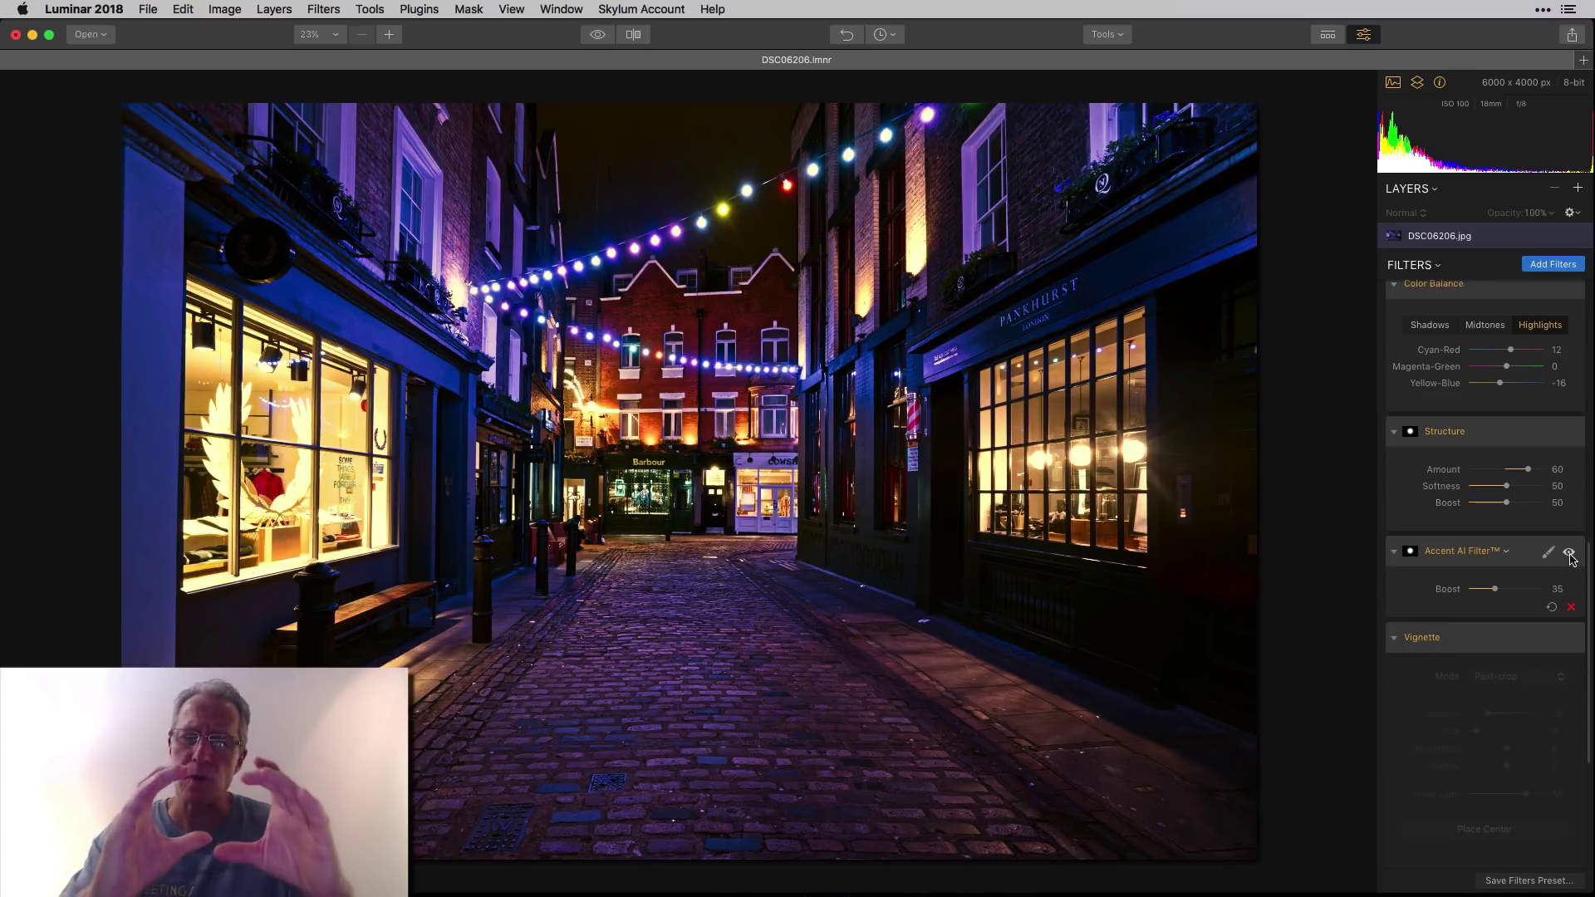
click(1569, 553)
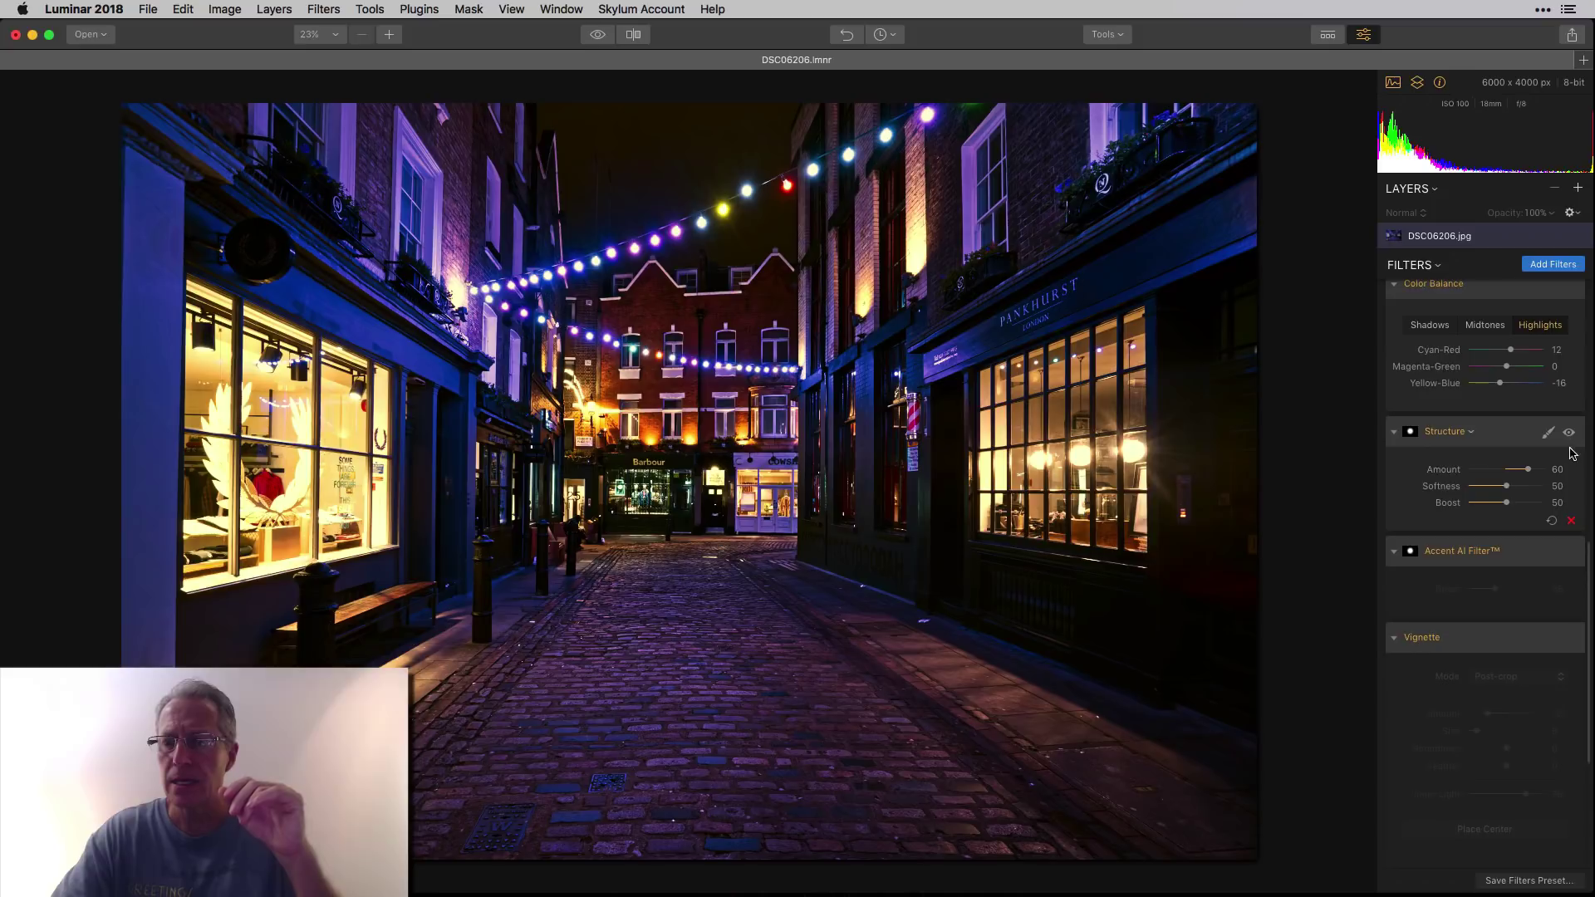
click(1569, 433)
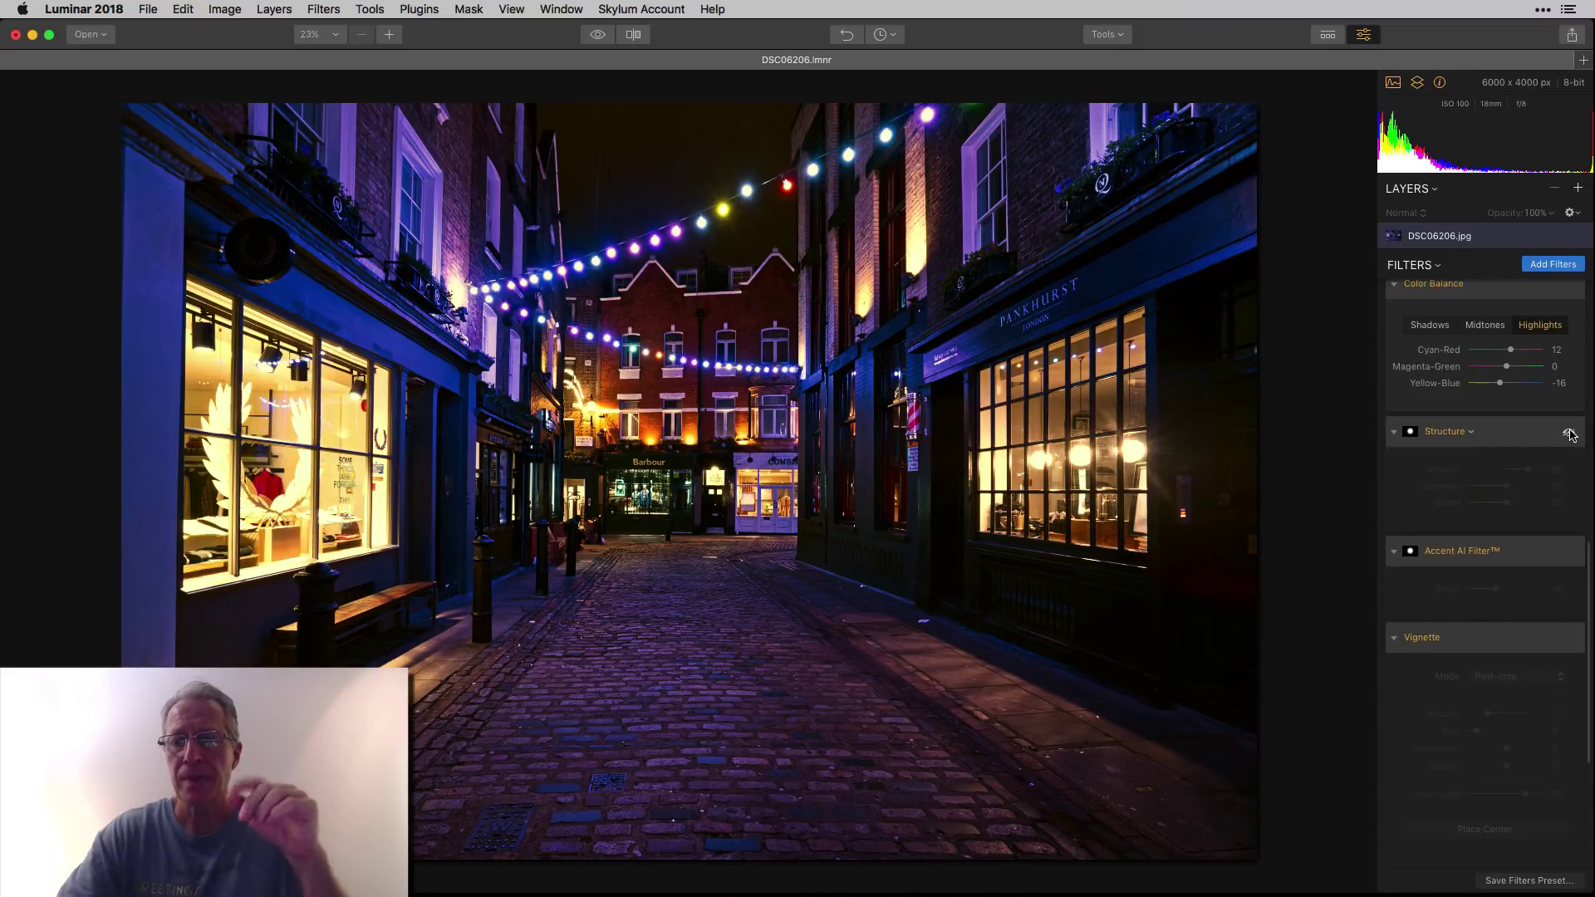
click(1569, 432)
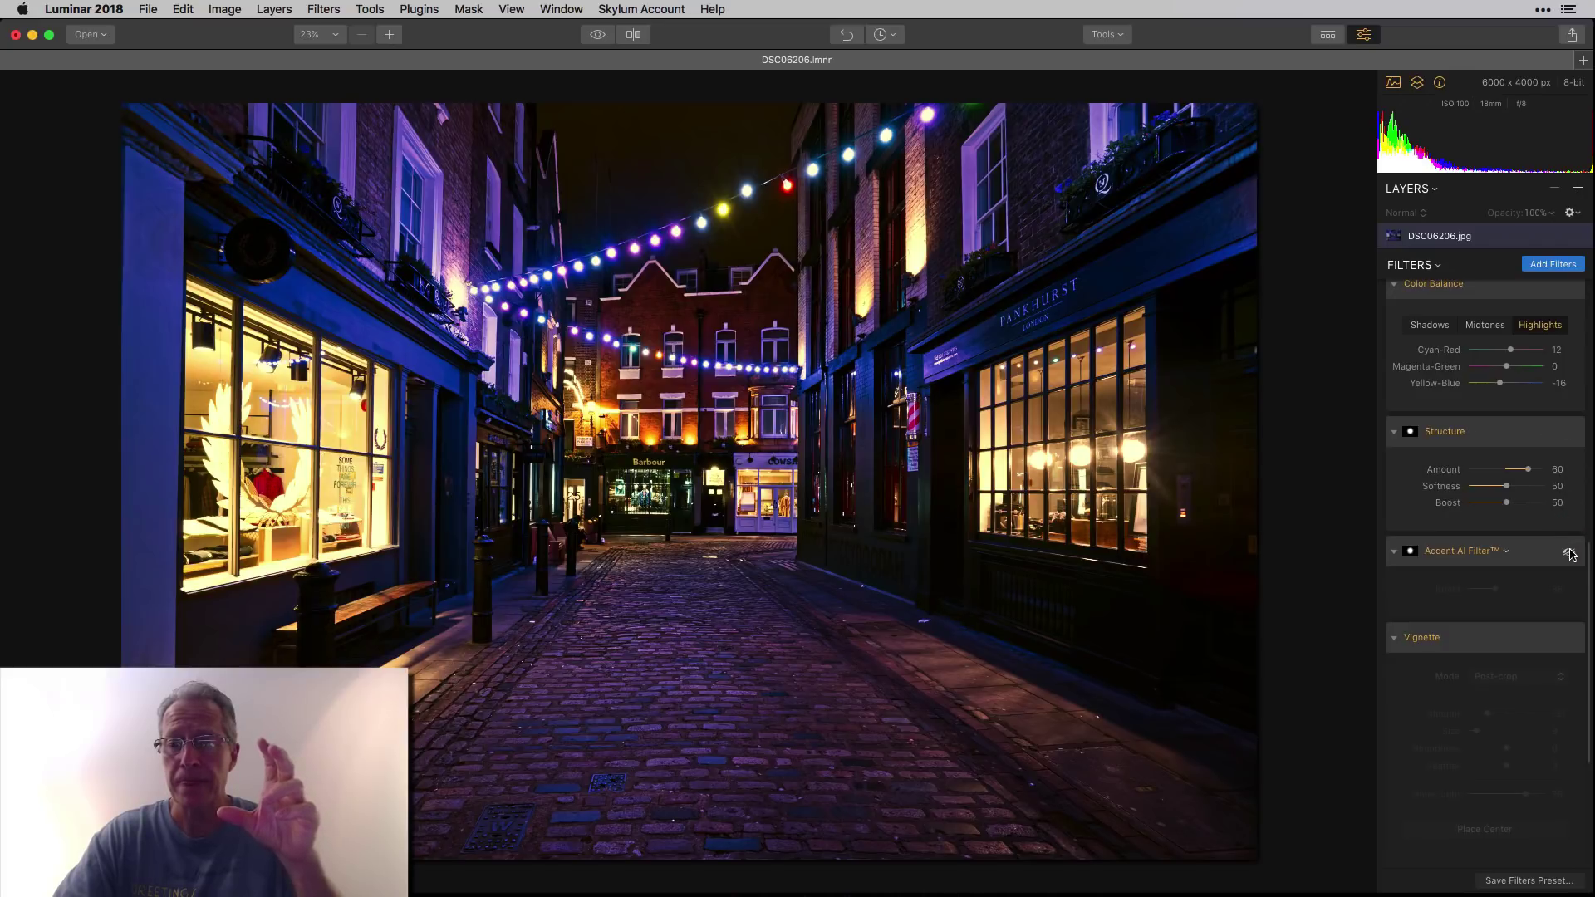
click(1569, 553)
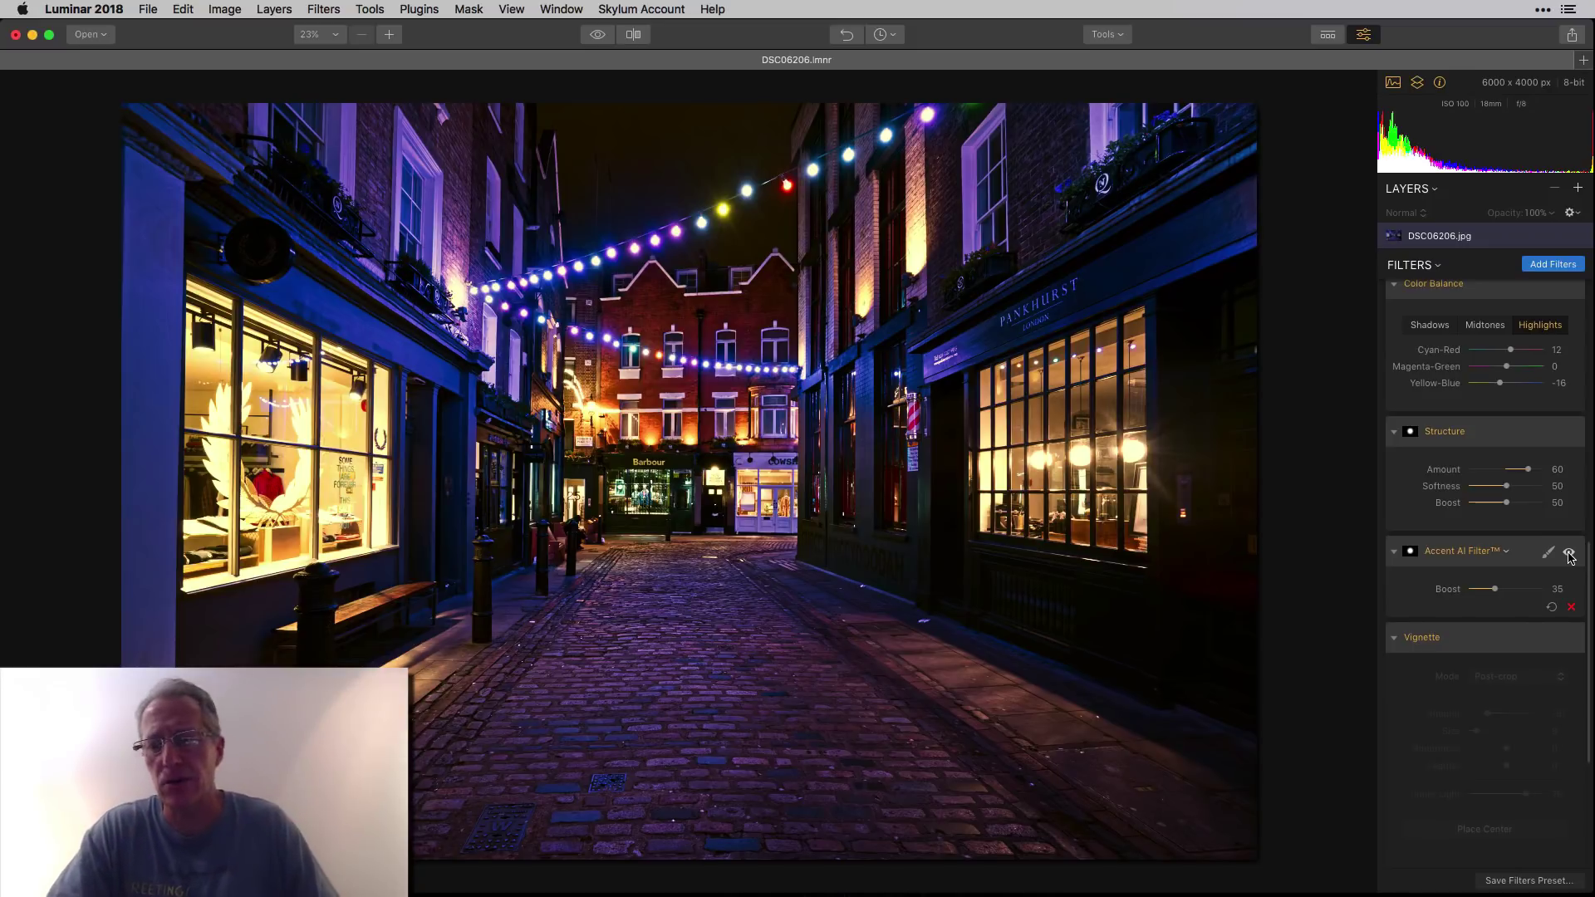
scroll(1560, 589, down, 3)
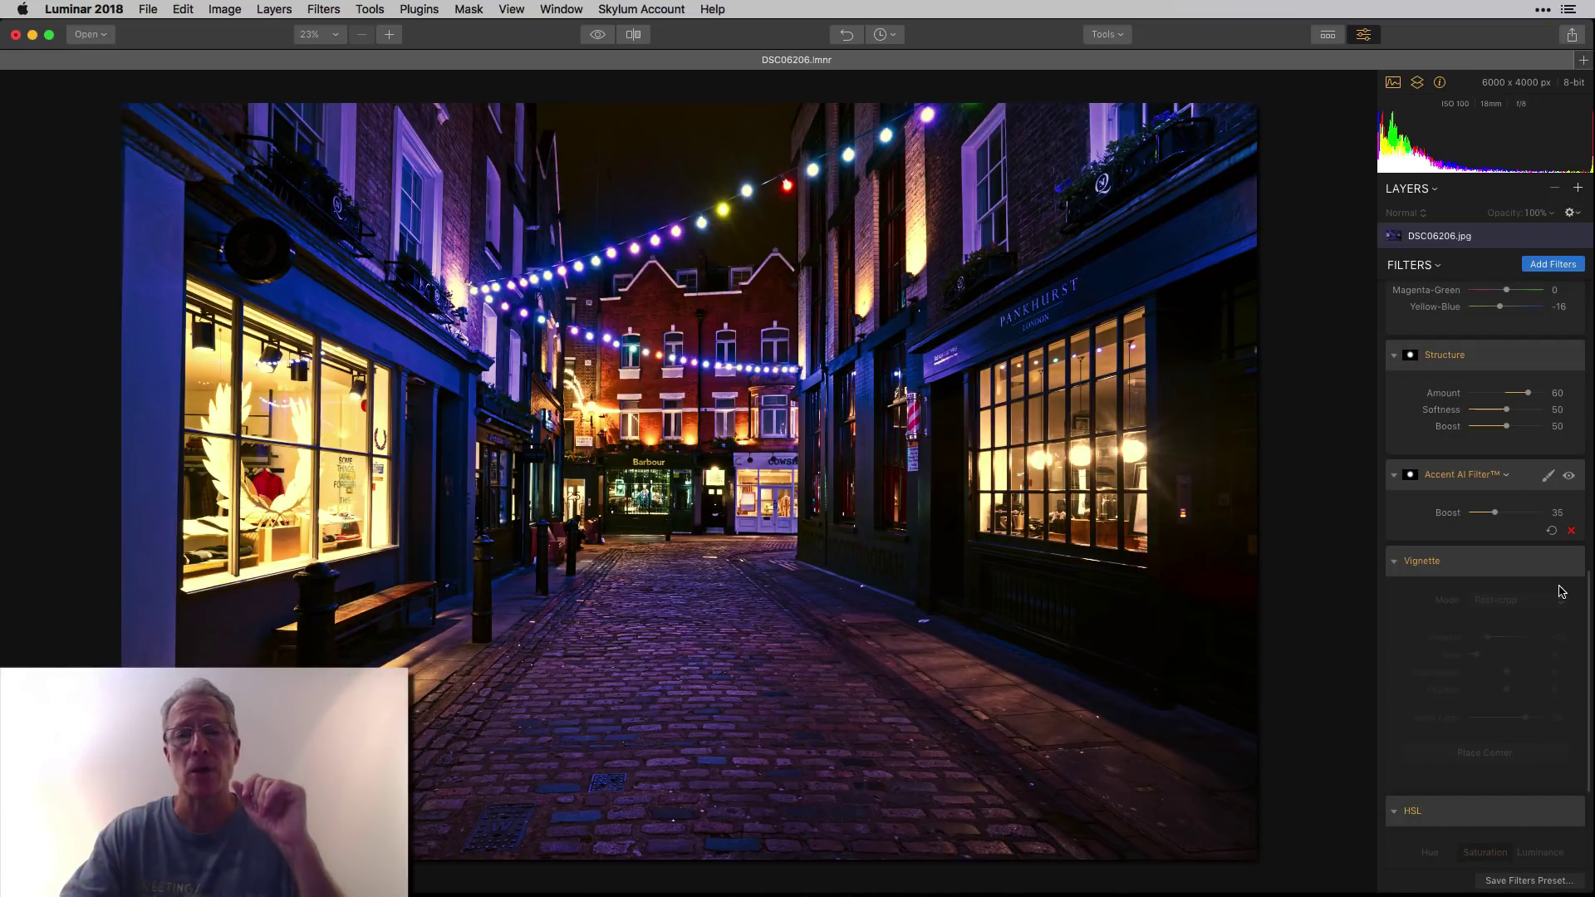
scroll(1558, 590, down, 2)
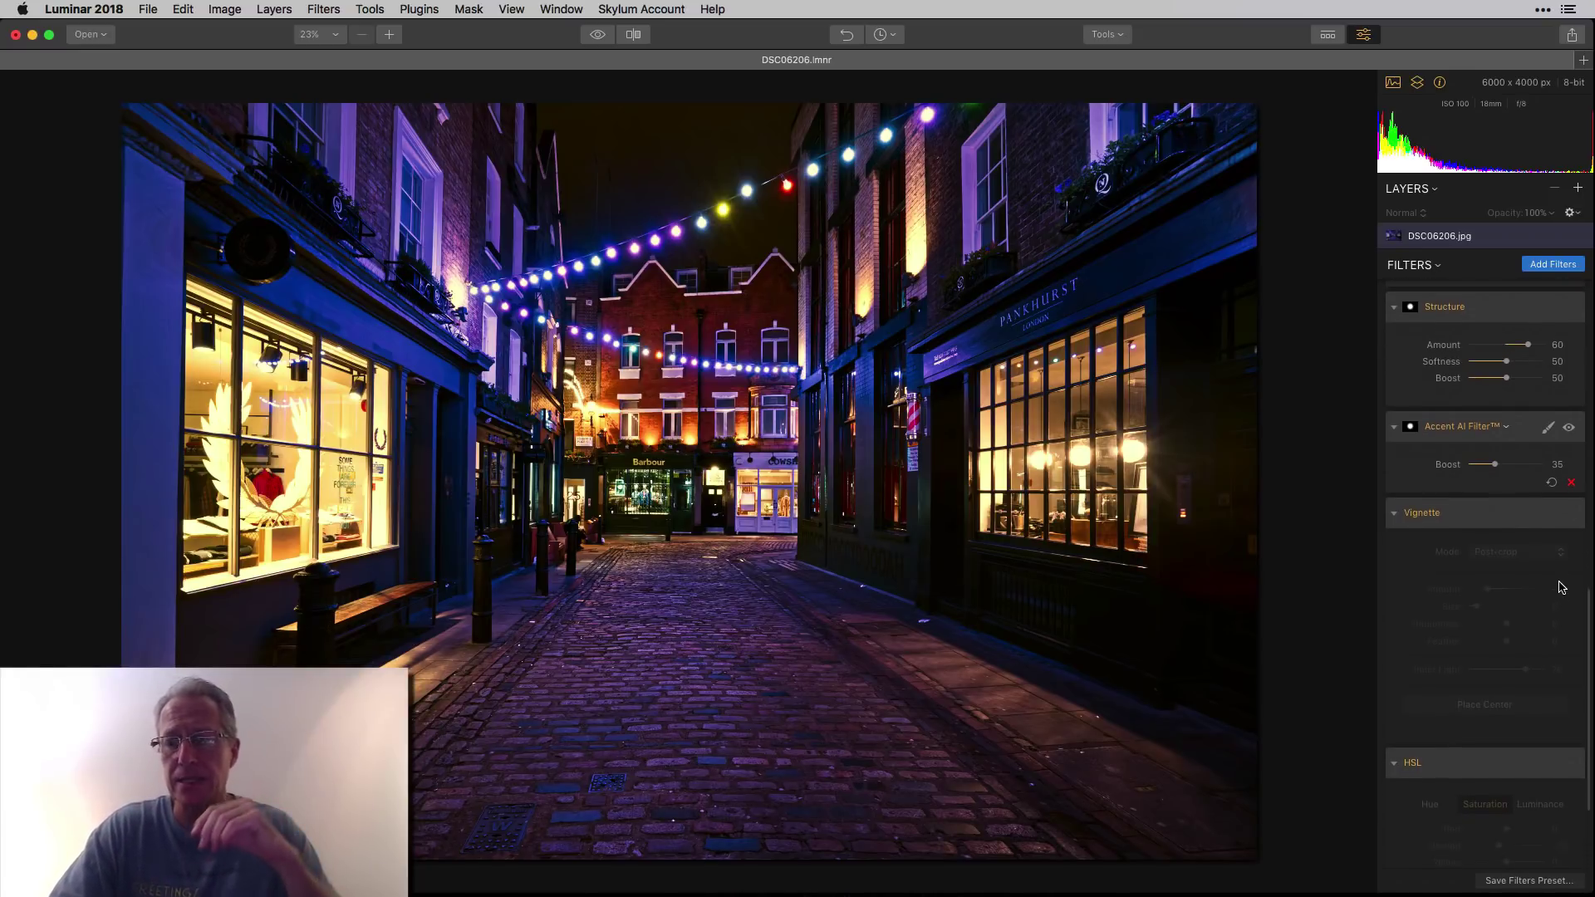
click(1569, 516)
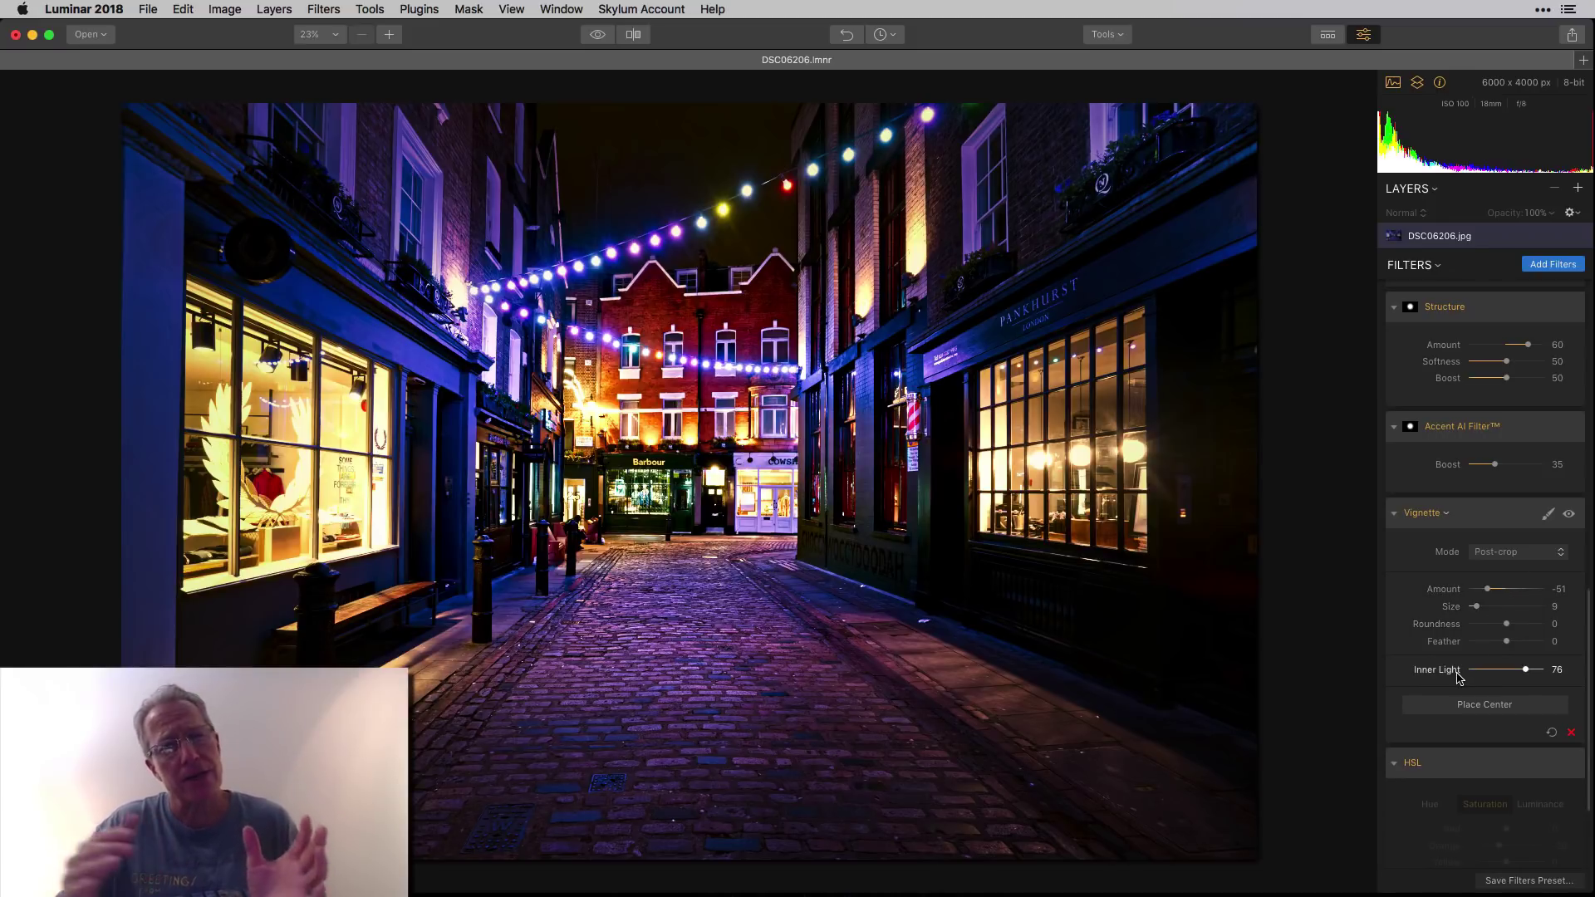
click(1568, 515)
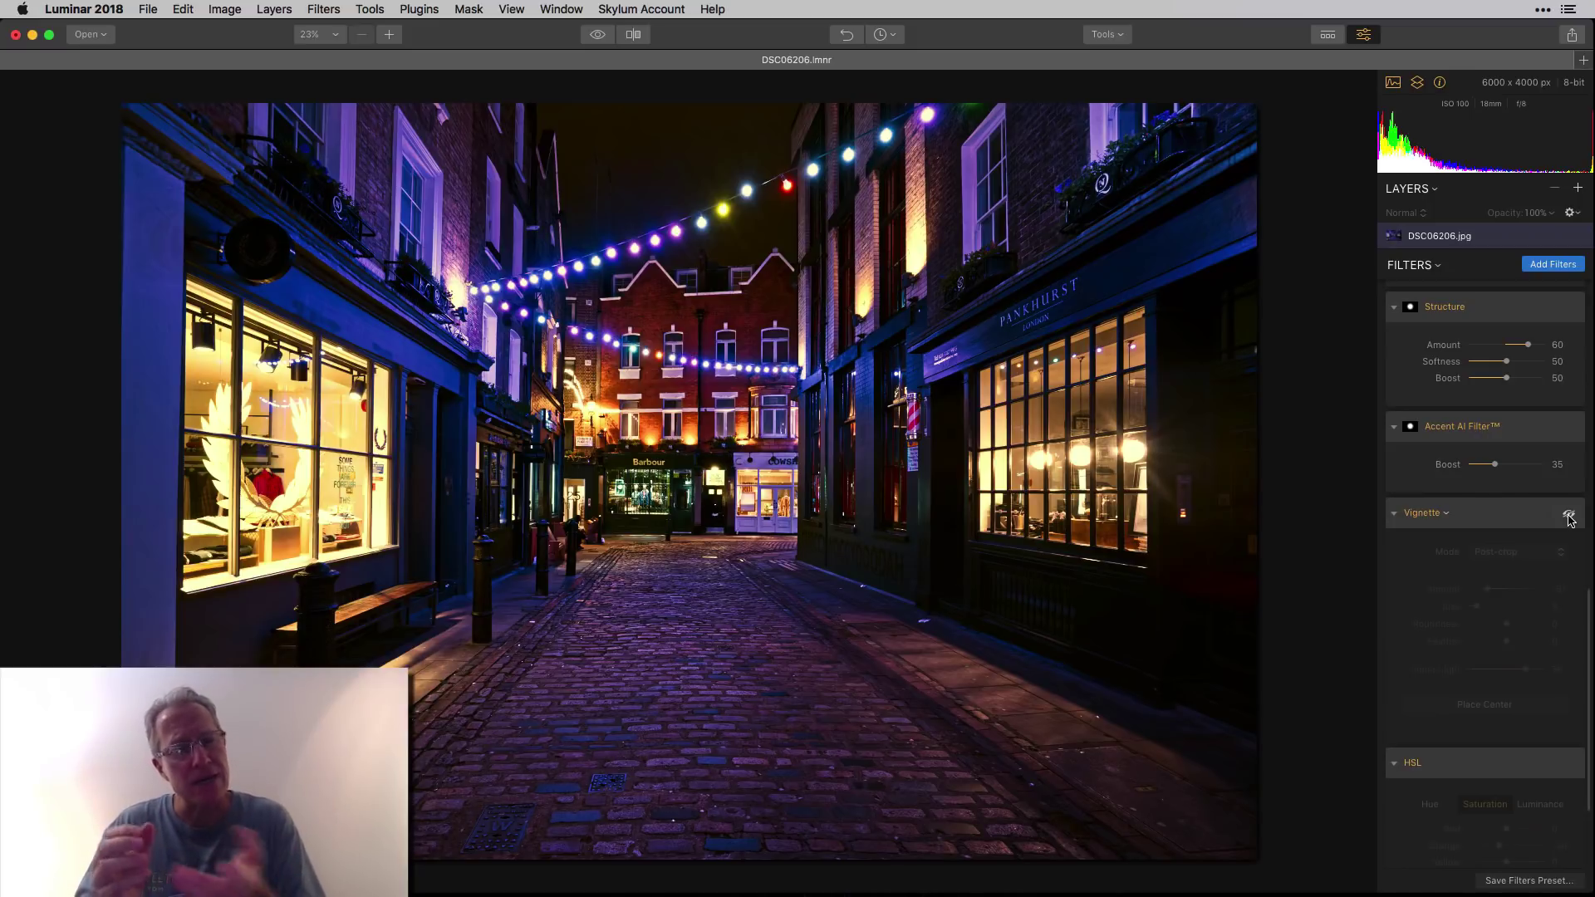
click(1568, 515)
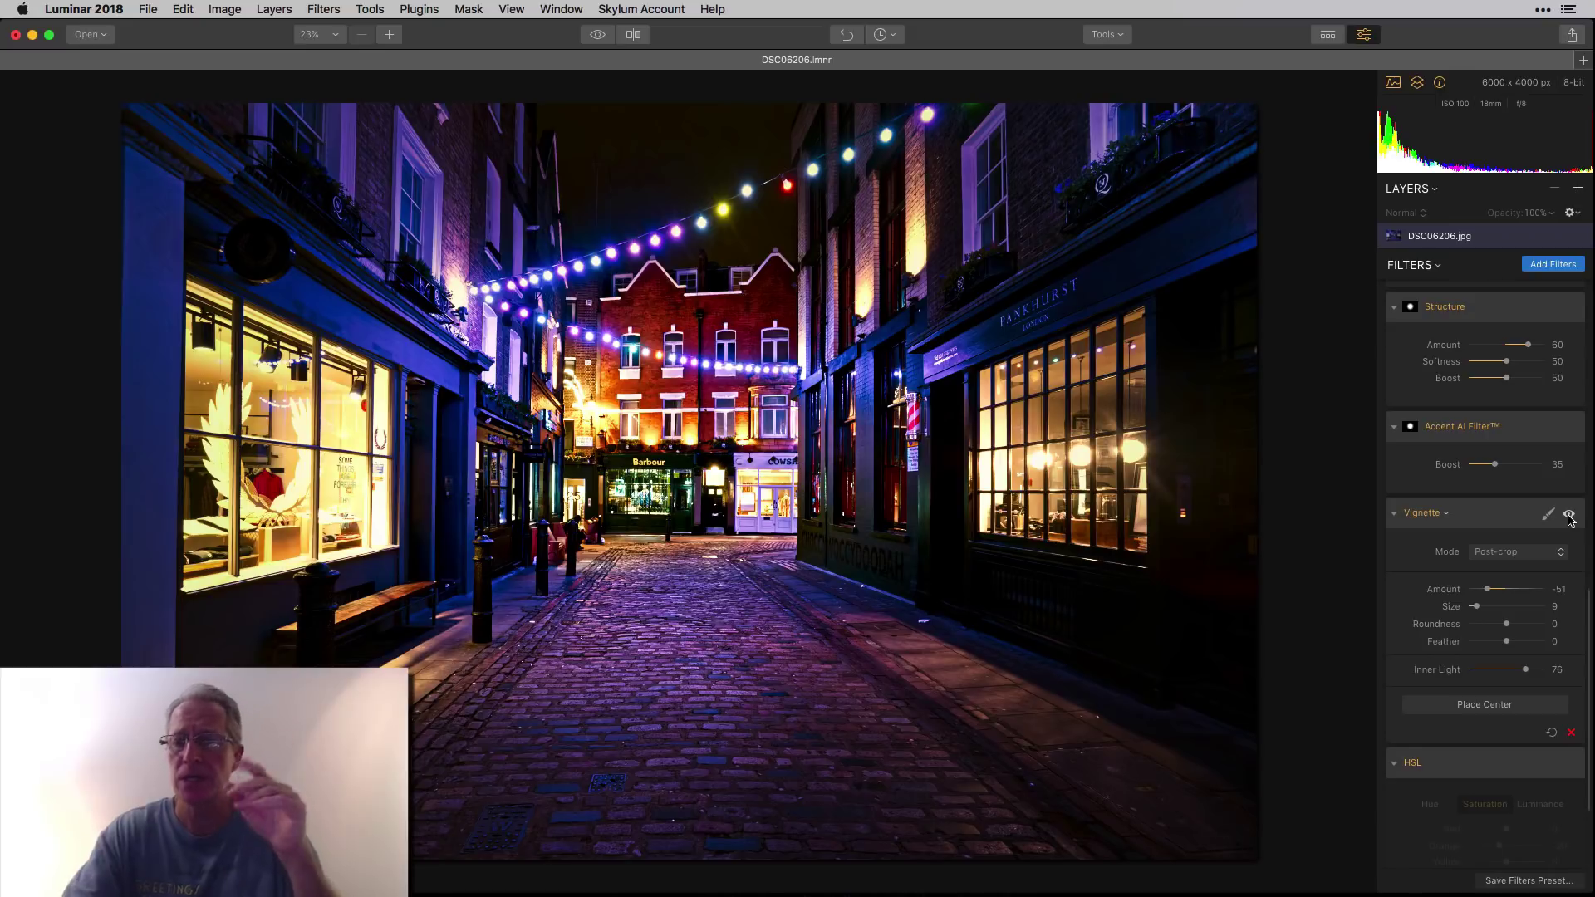
click(1569, 515)
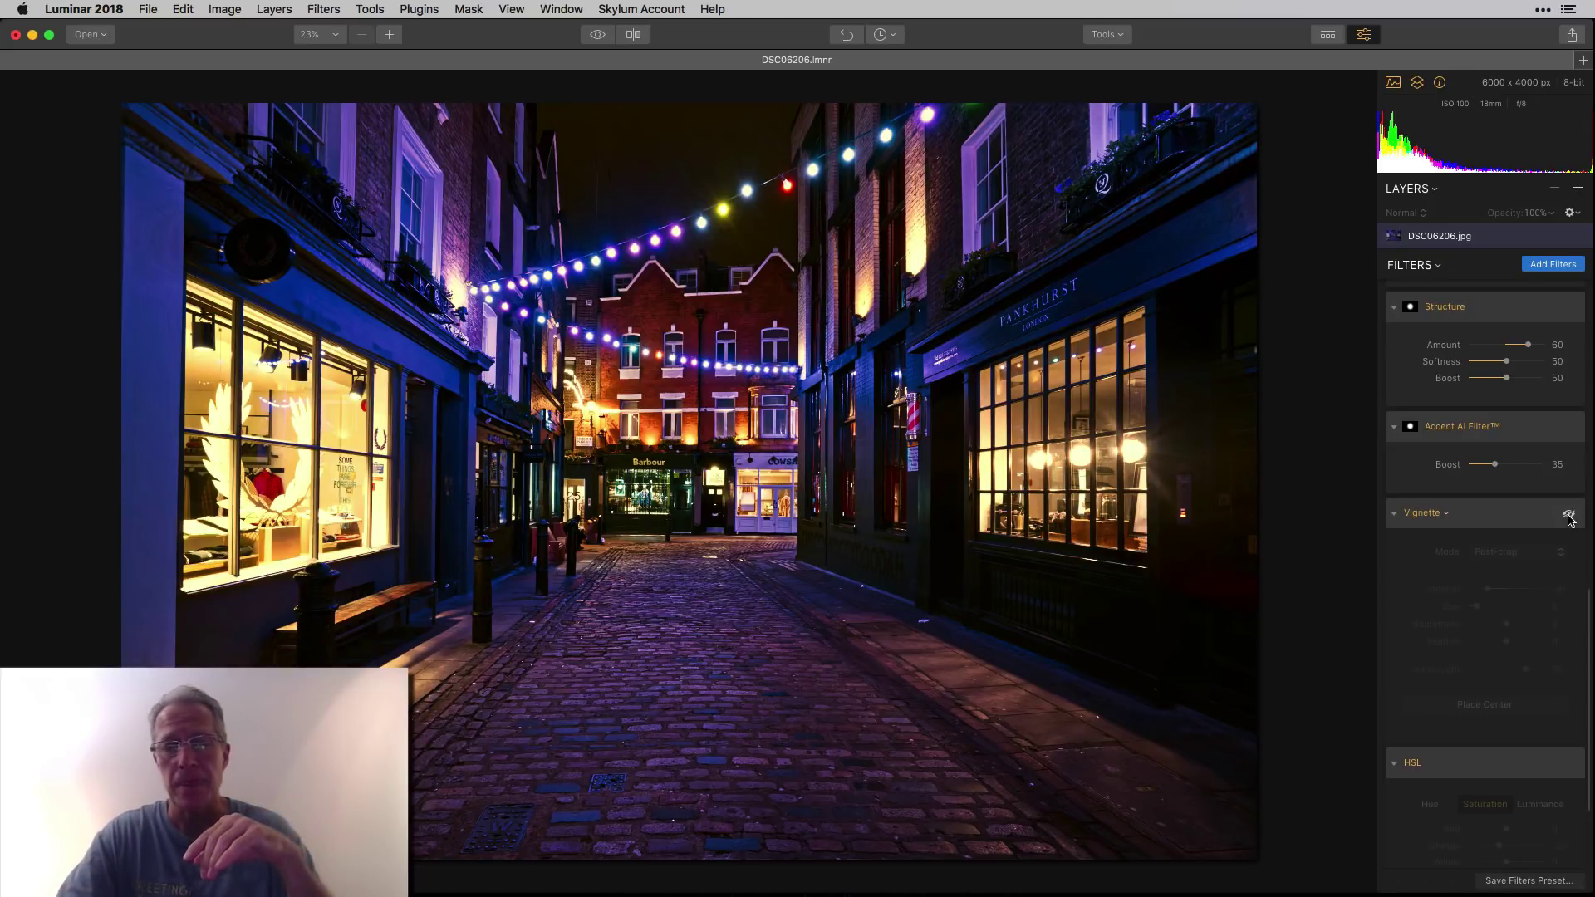
click(1569, 515)
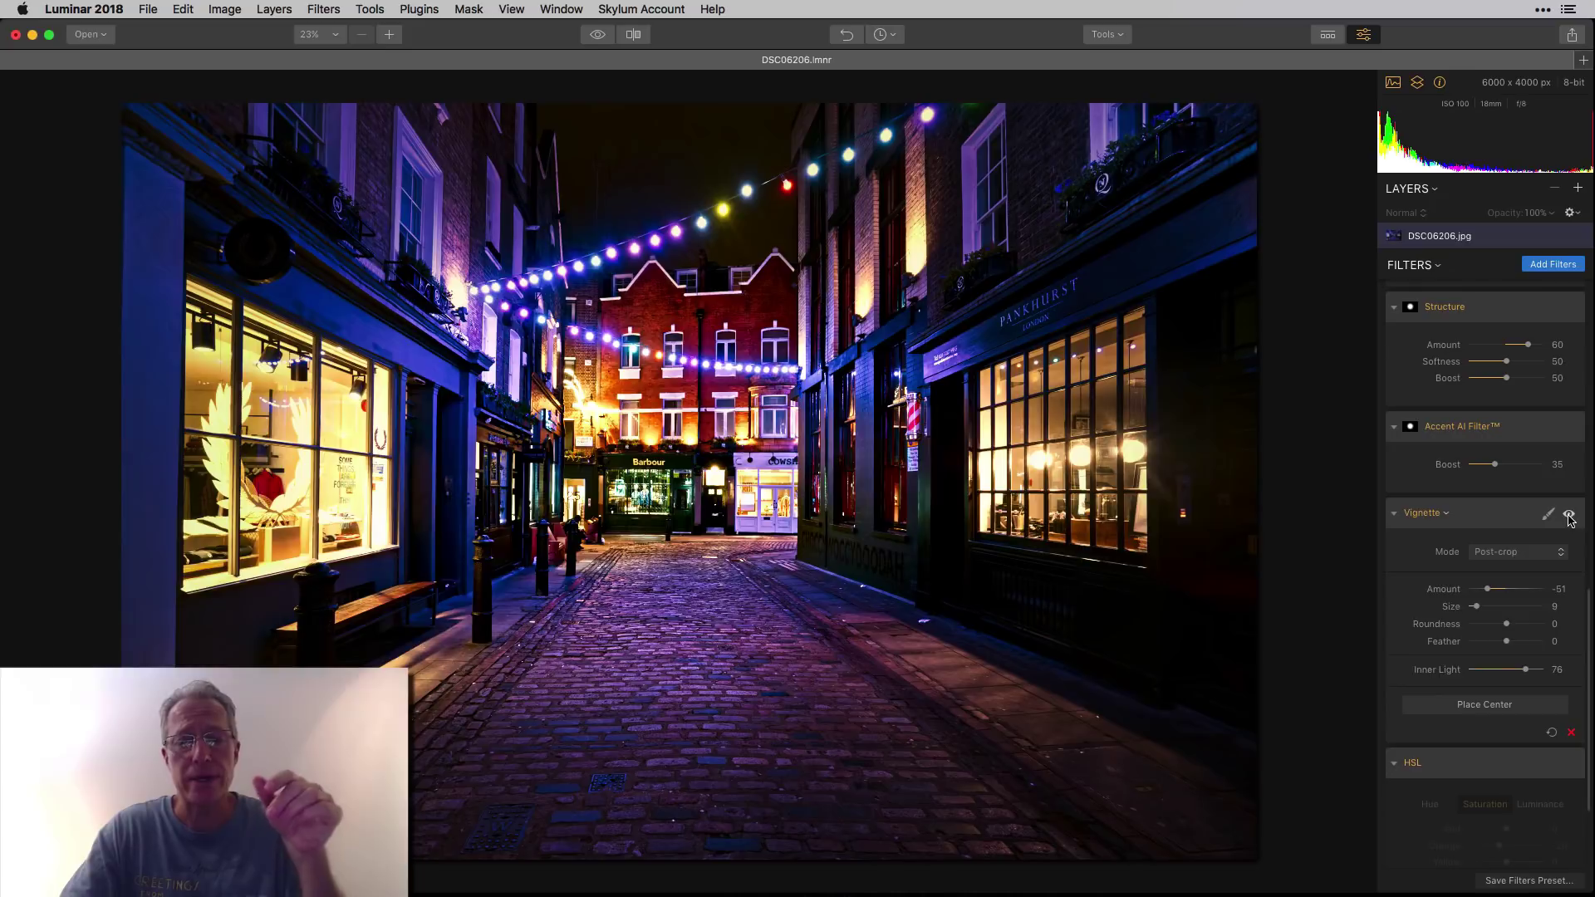
click(1569, 515)
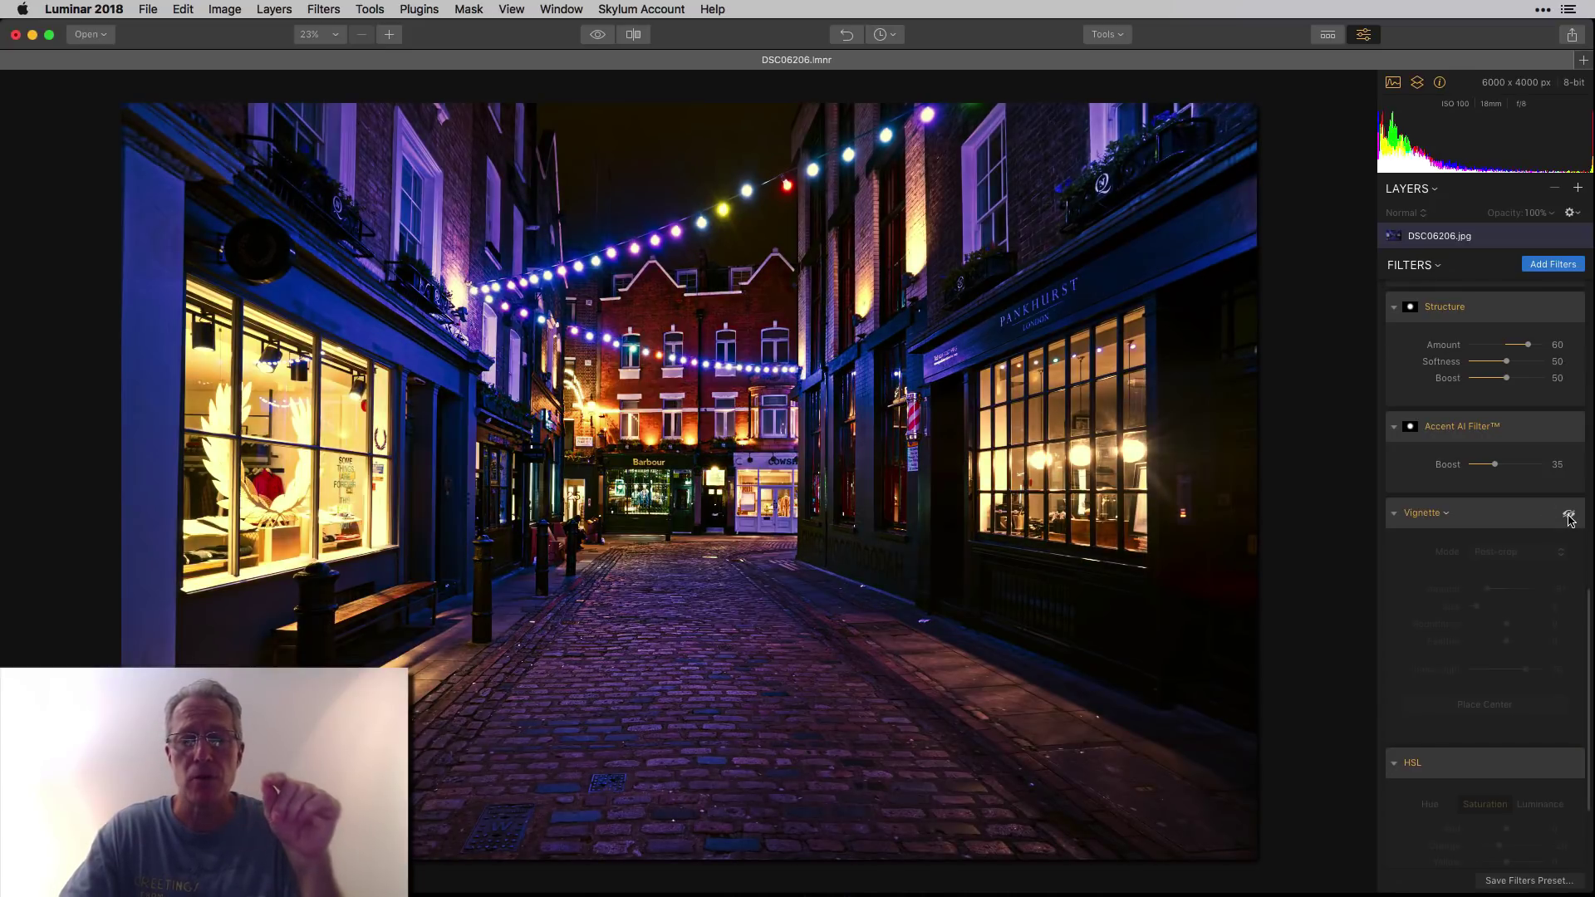
click(1569, 515)
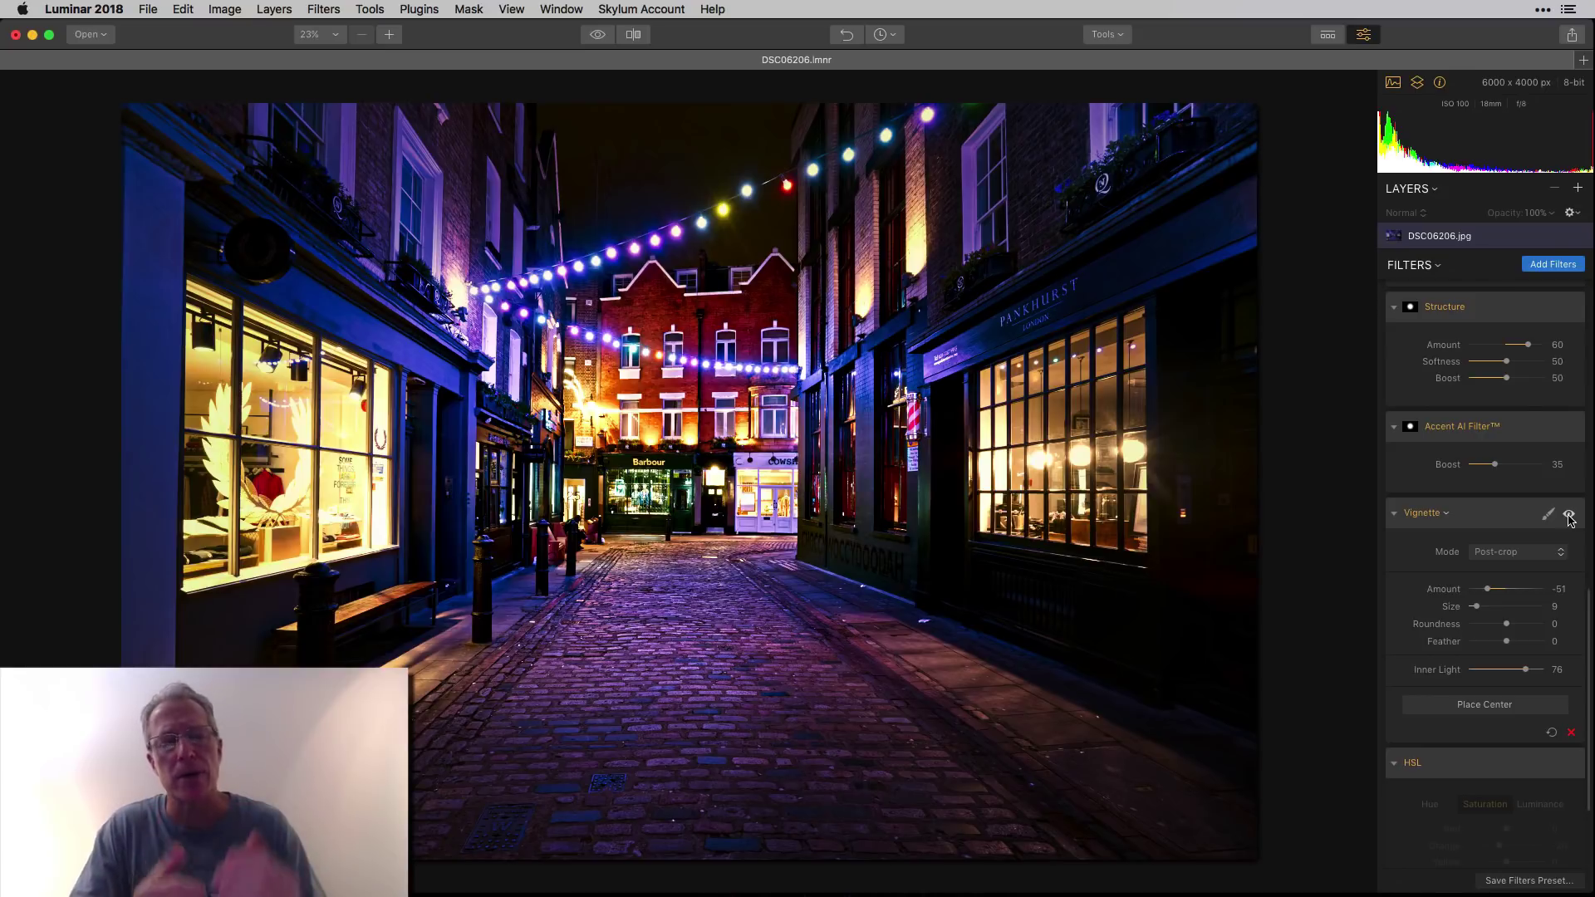
scroll(1569, 565, down, 5)
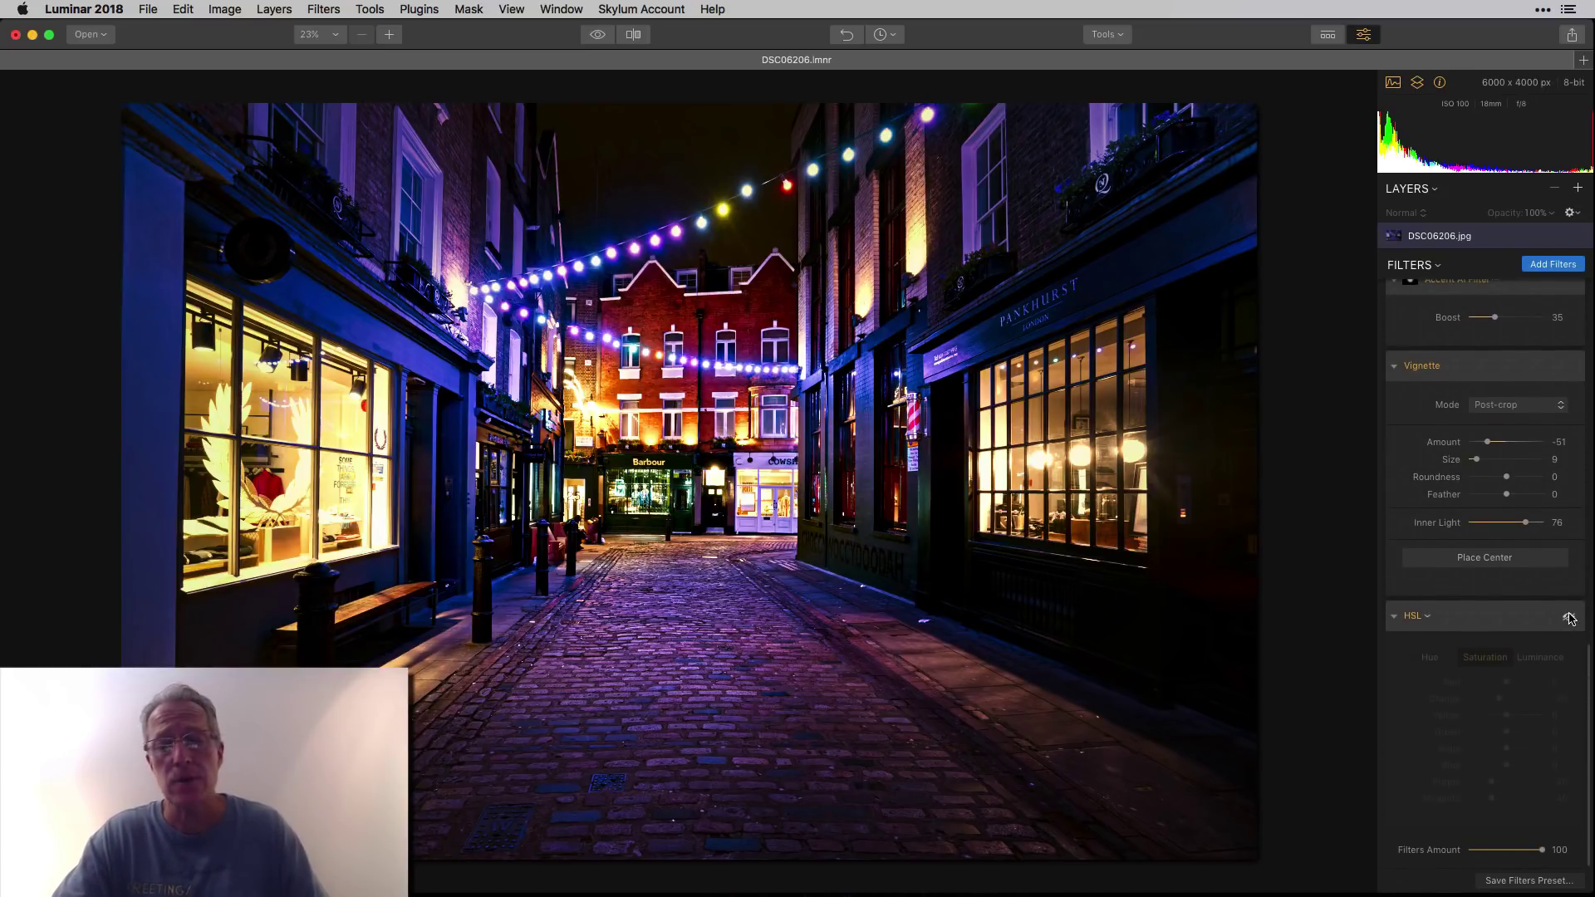
Turn on HSL (Orange -20, Purple and Magenta -40), comparing it off and on repeatedly, leaving it on.
click(1570, 618)
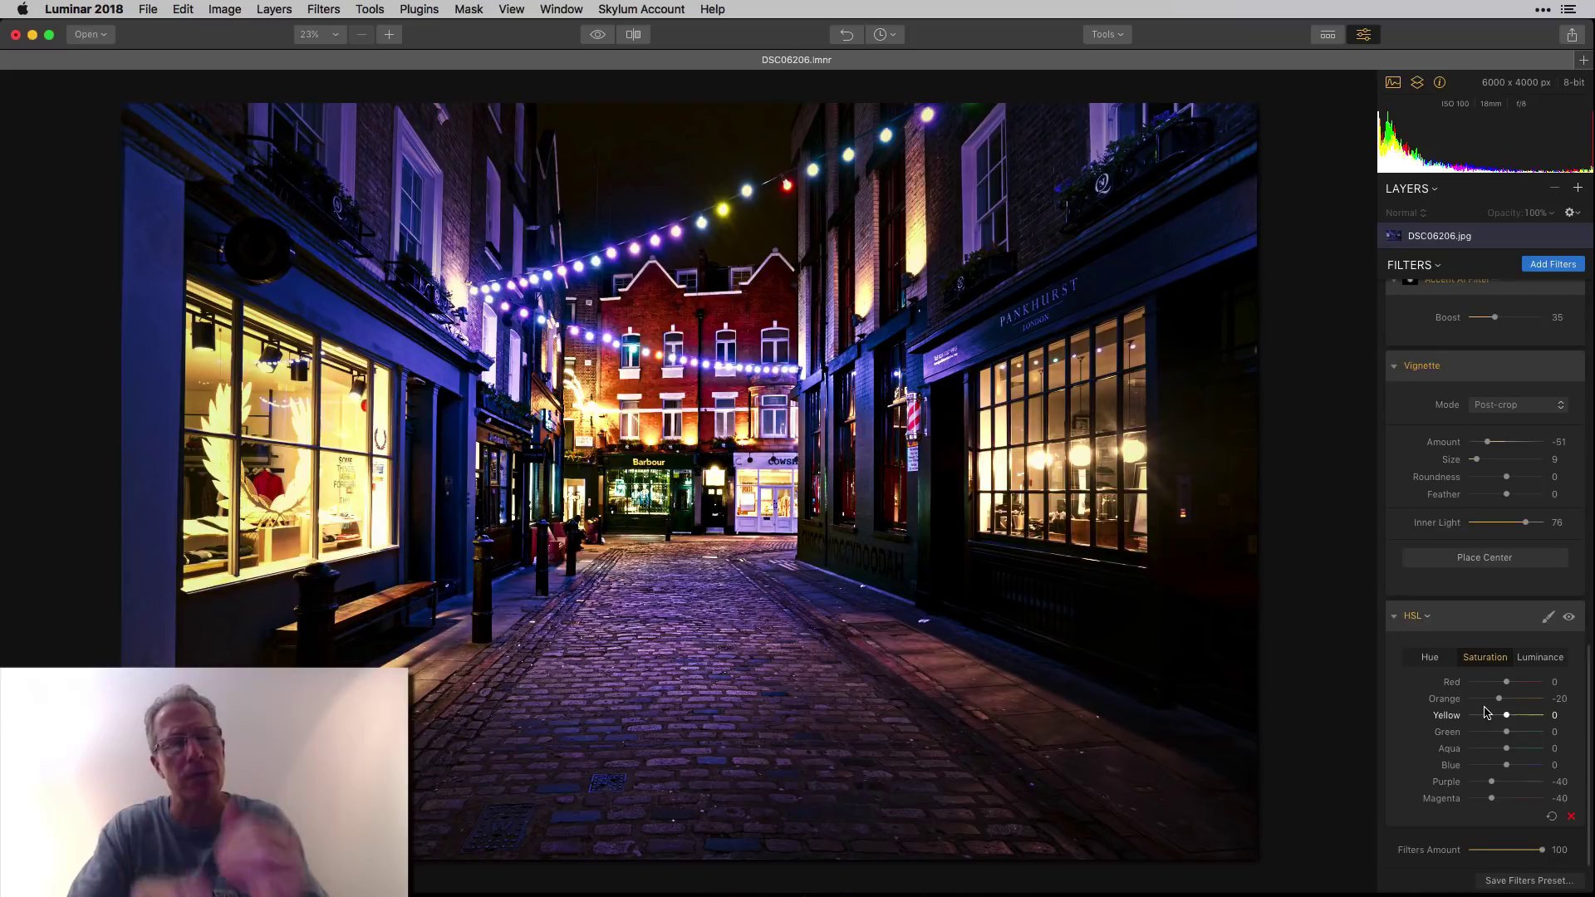
click(1570, 618)
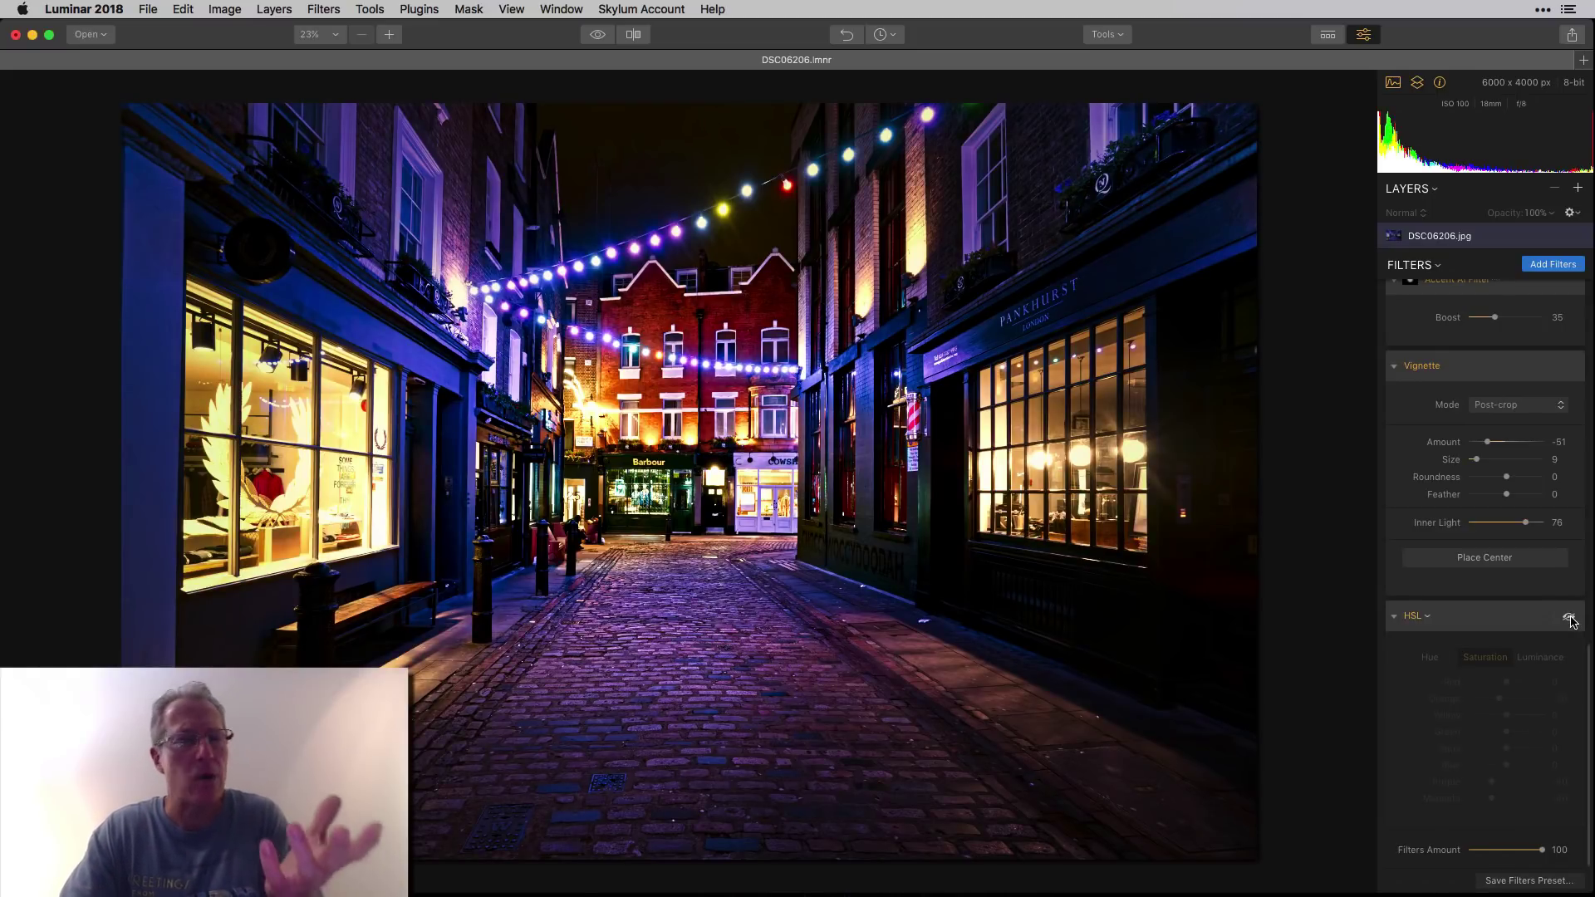
click(1570, 619)
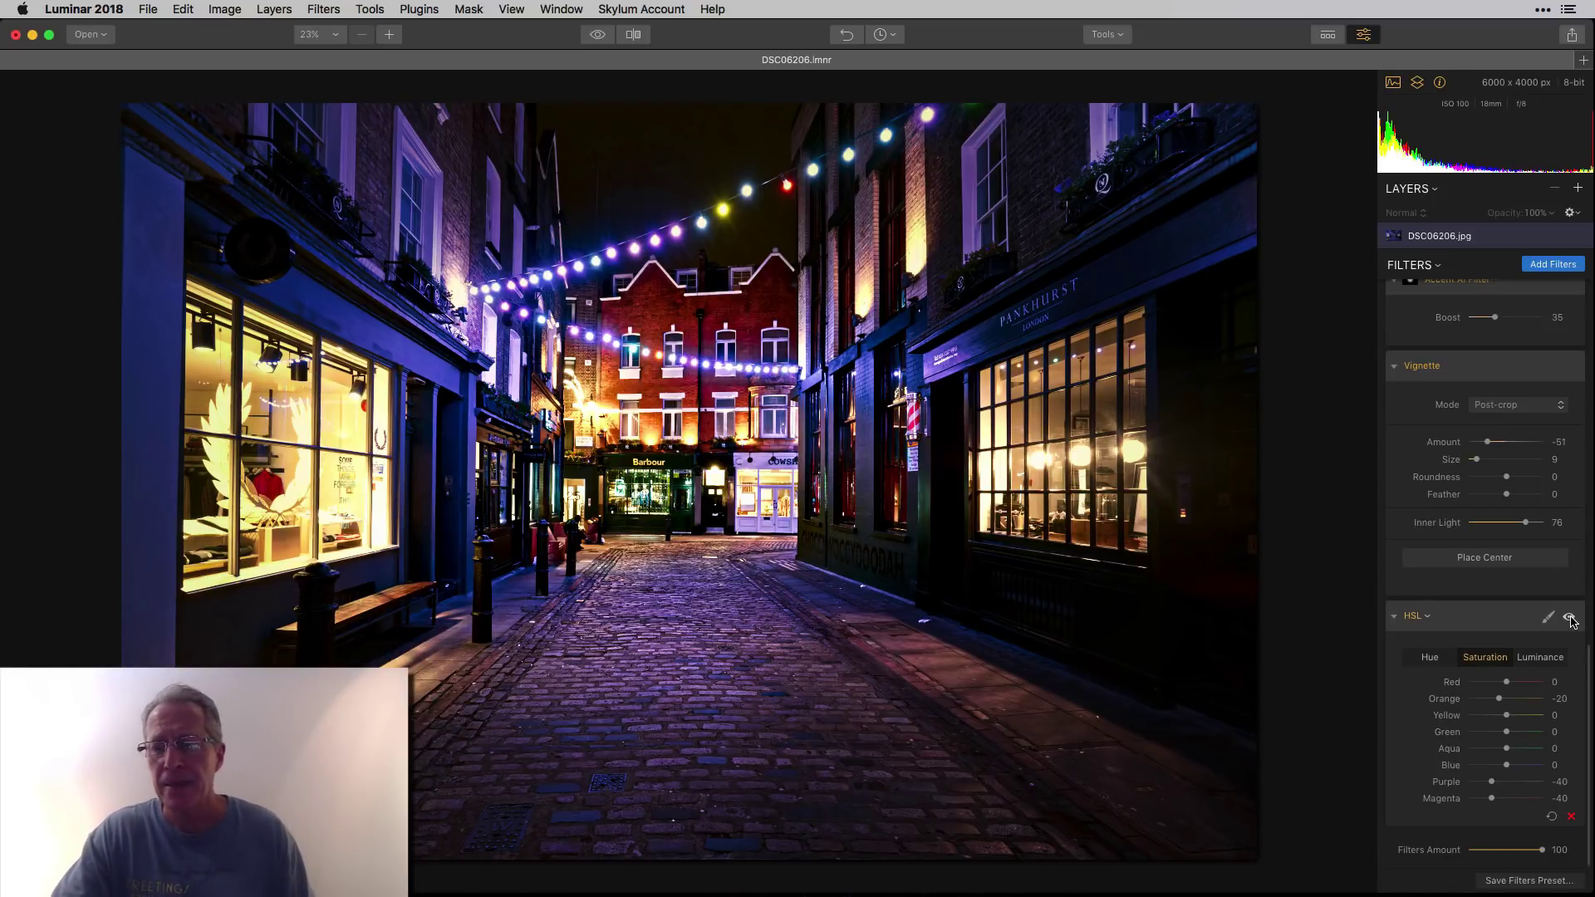
click(1570, 618)
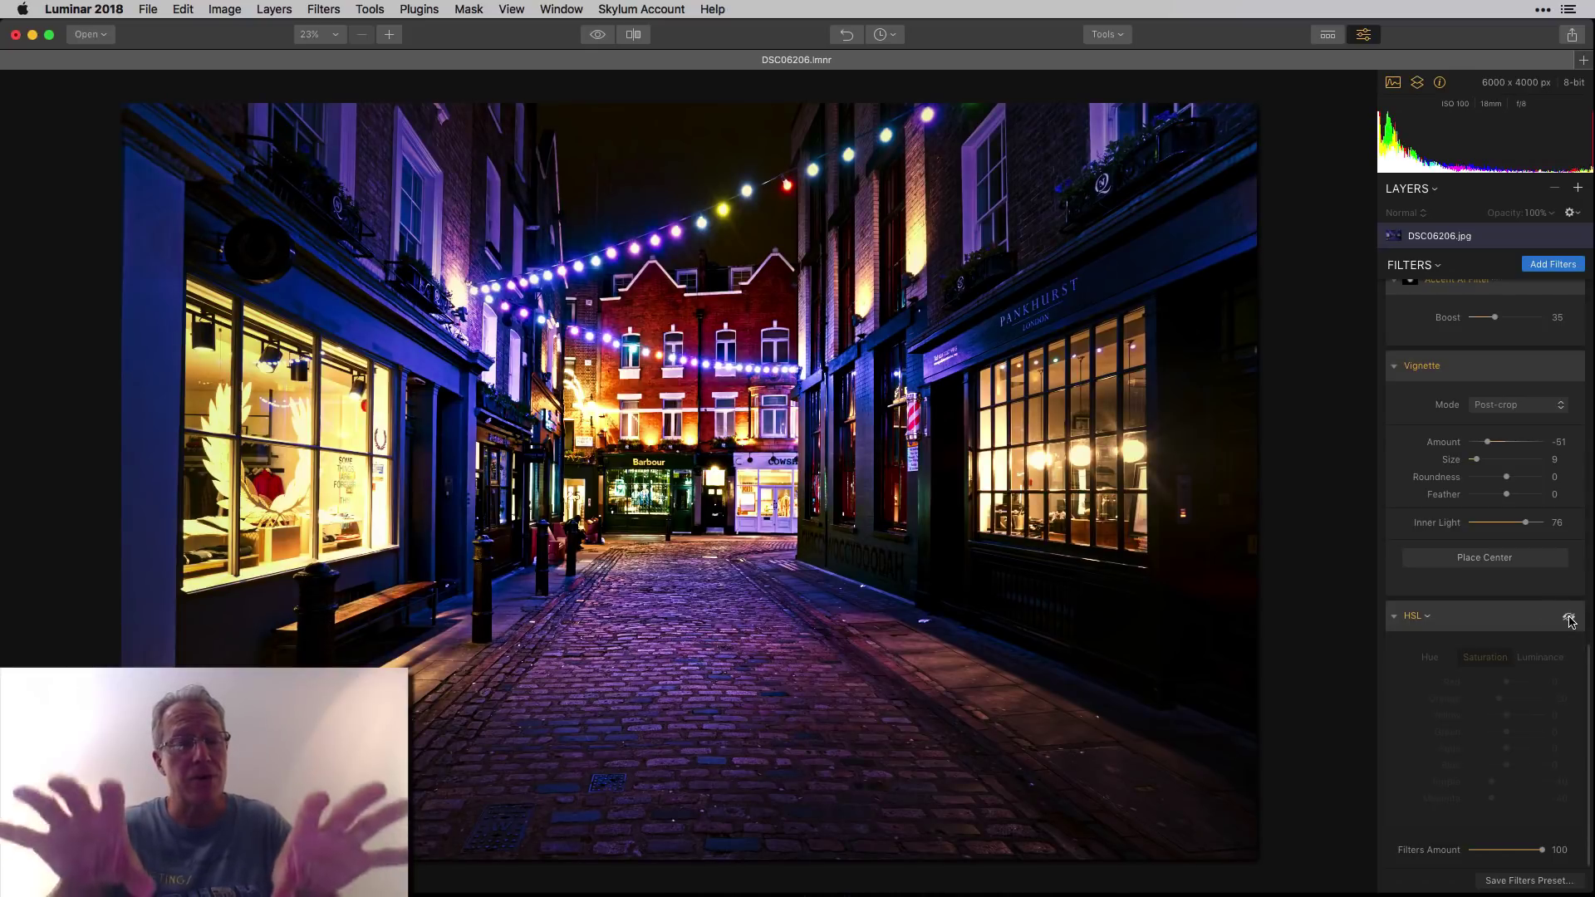
click(1570, 618)
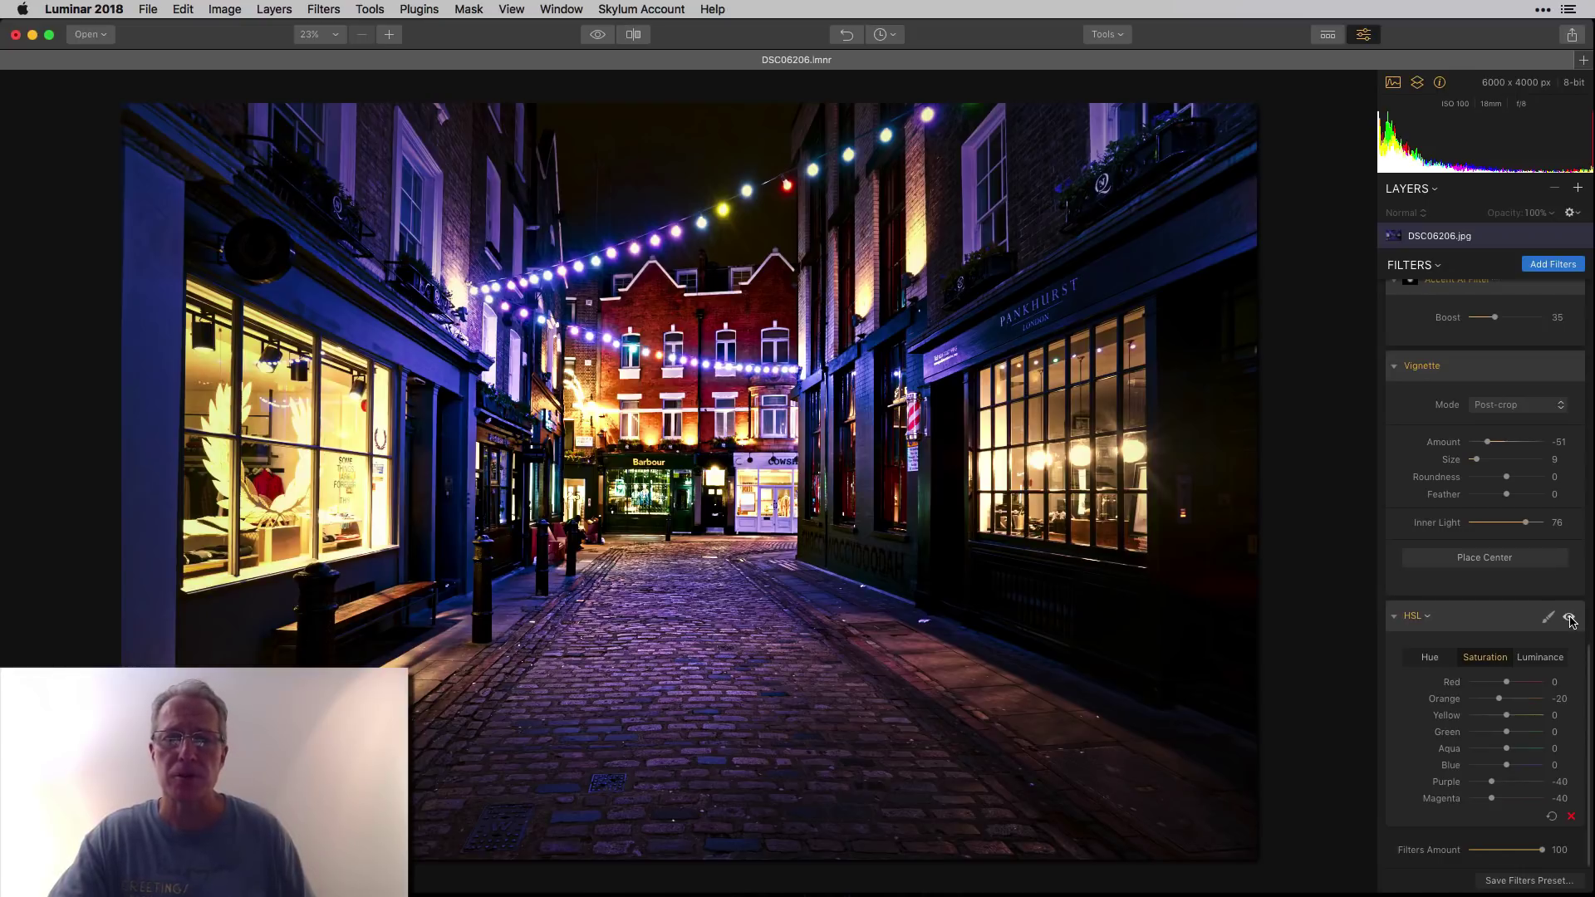
click(1570, 618)
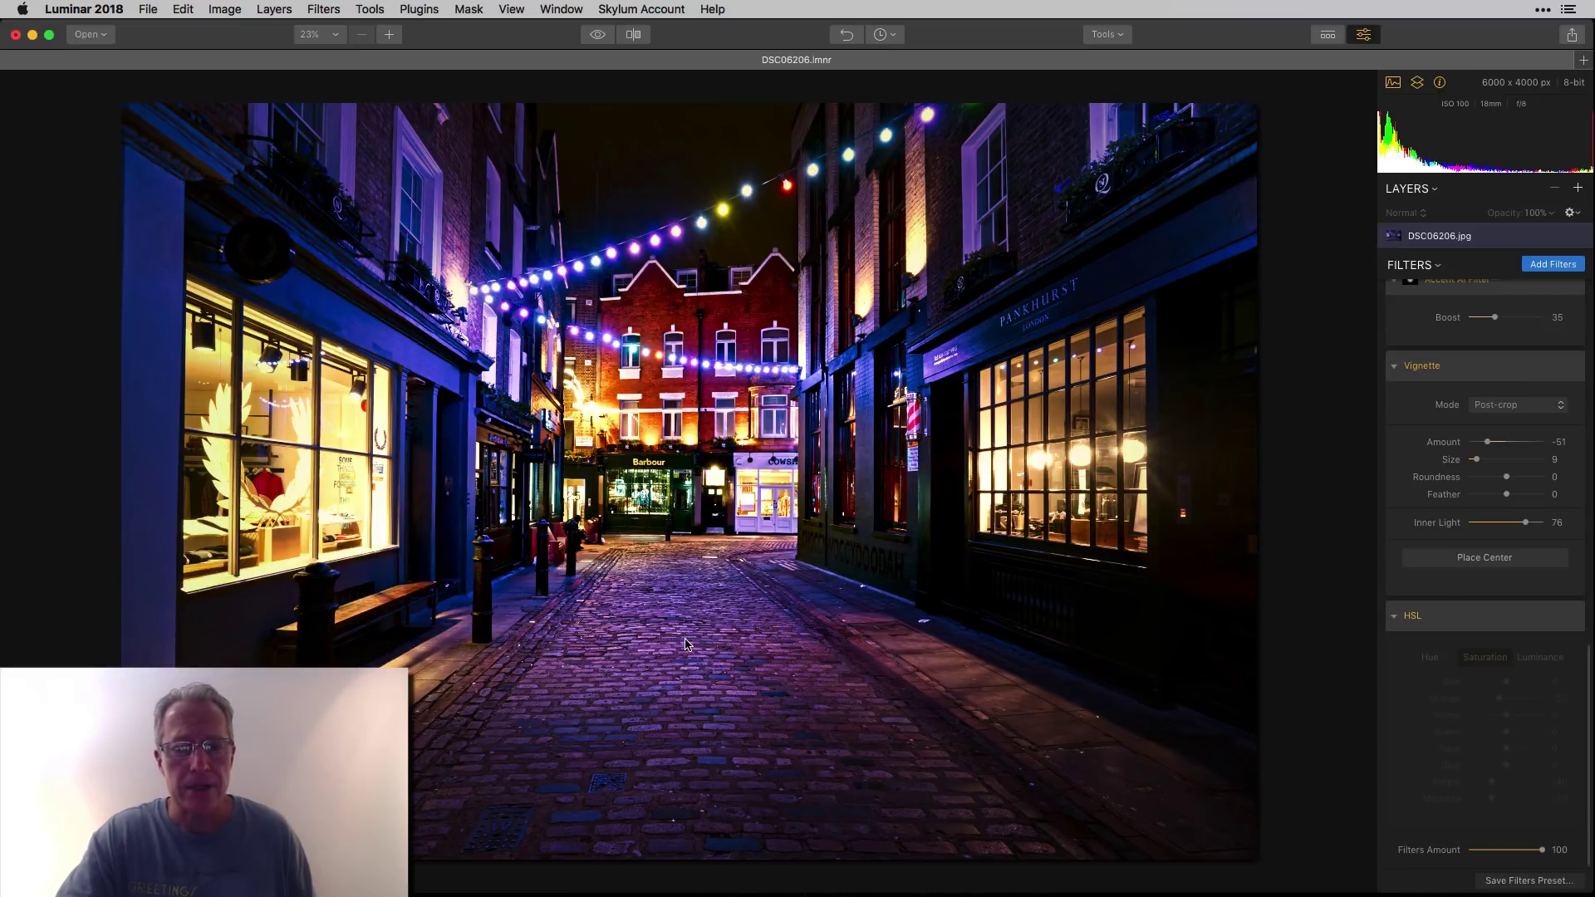
mouse_move(1568, 620)
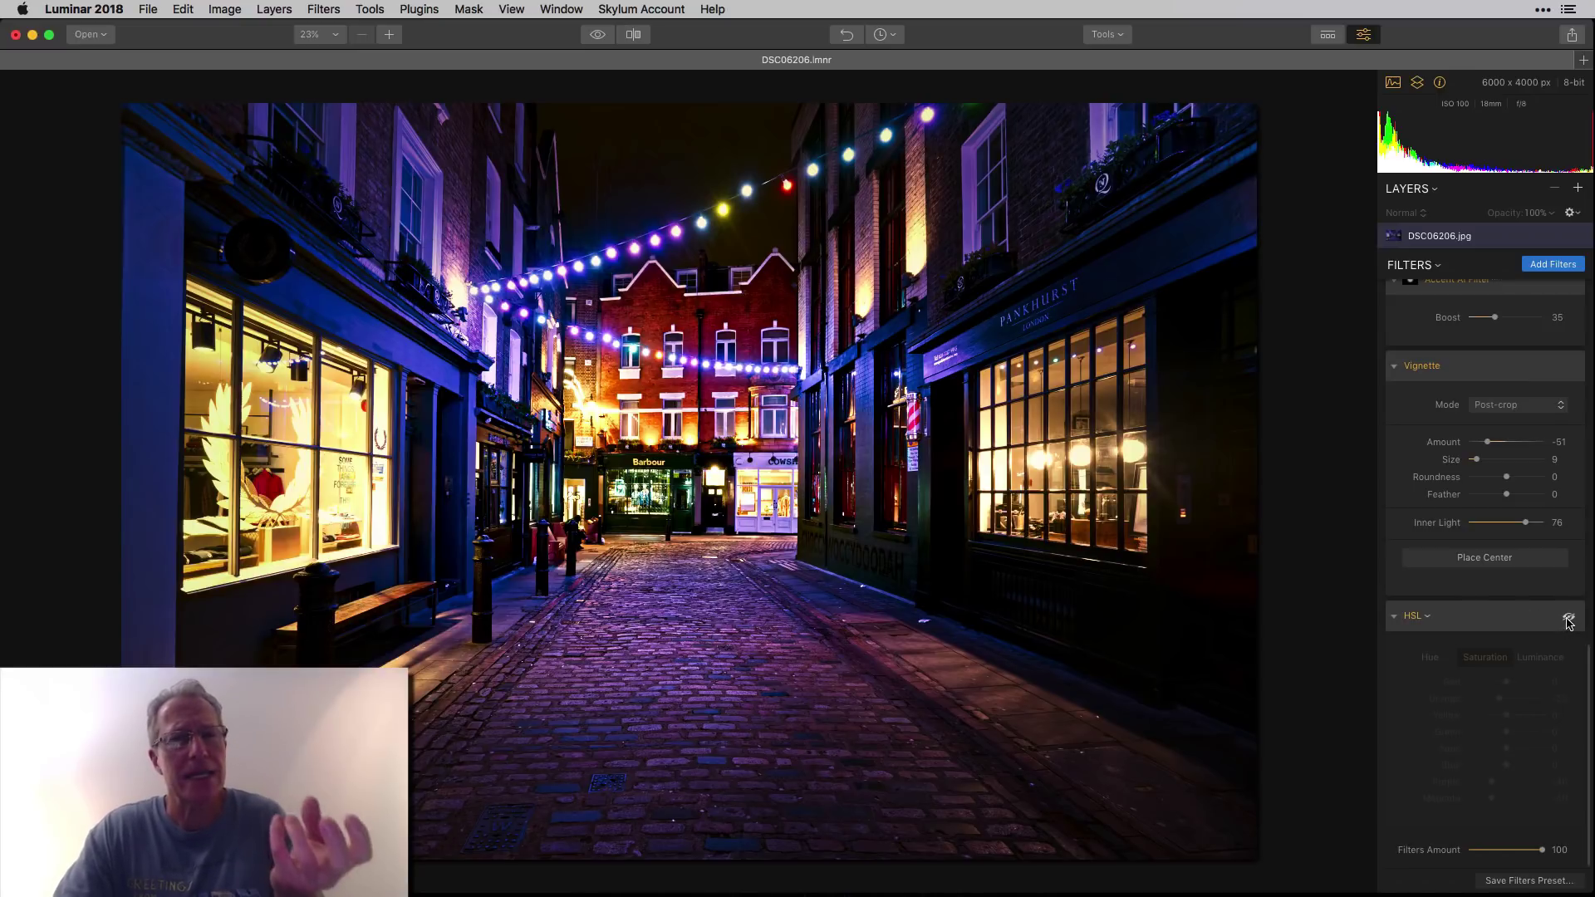
click(1569, 619)
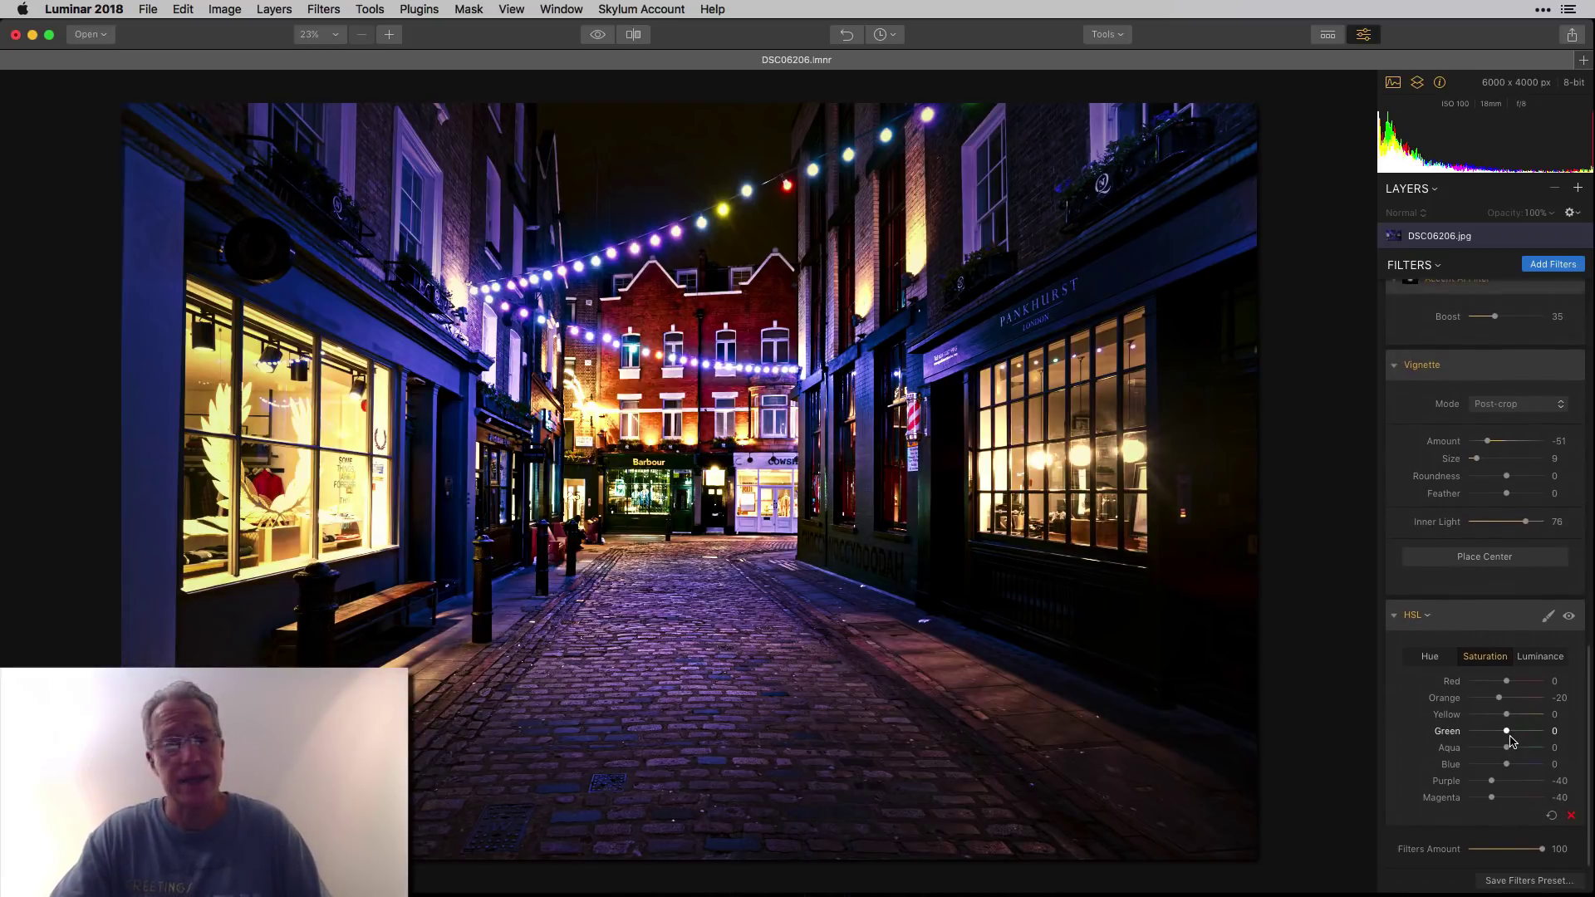
scroll(1511, 739, up, 5)
scroll(1511, 739, up, 5)
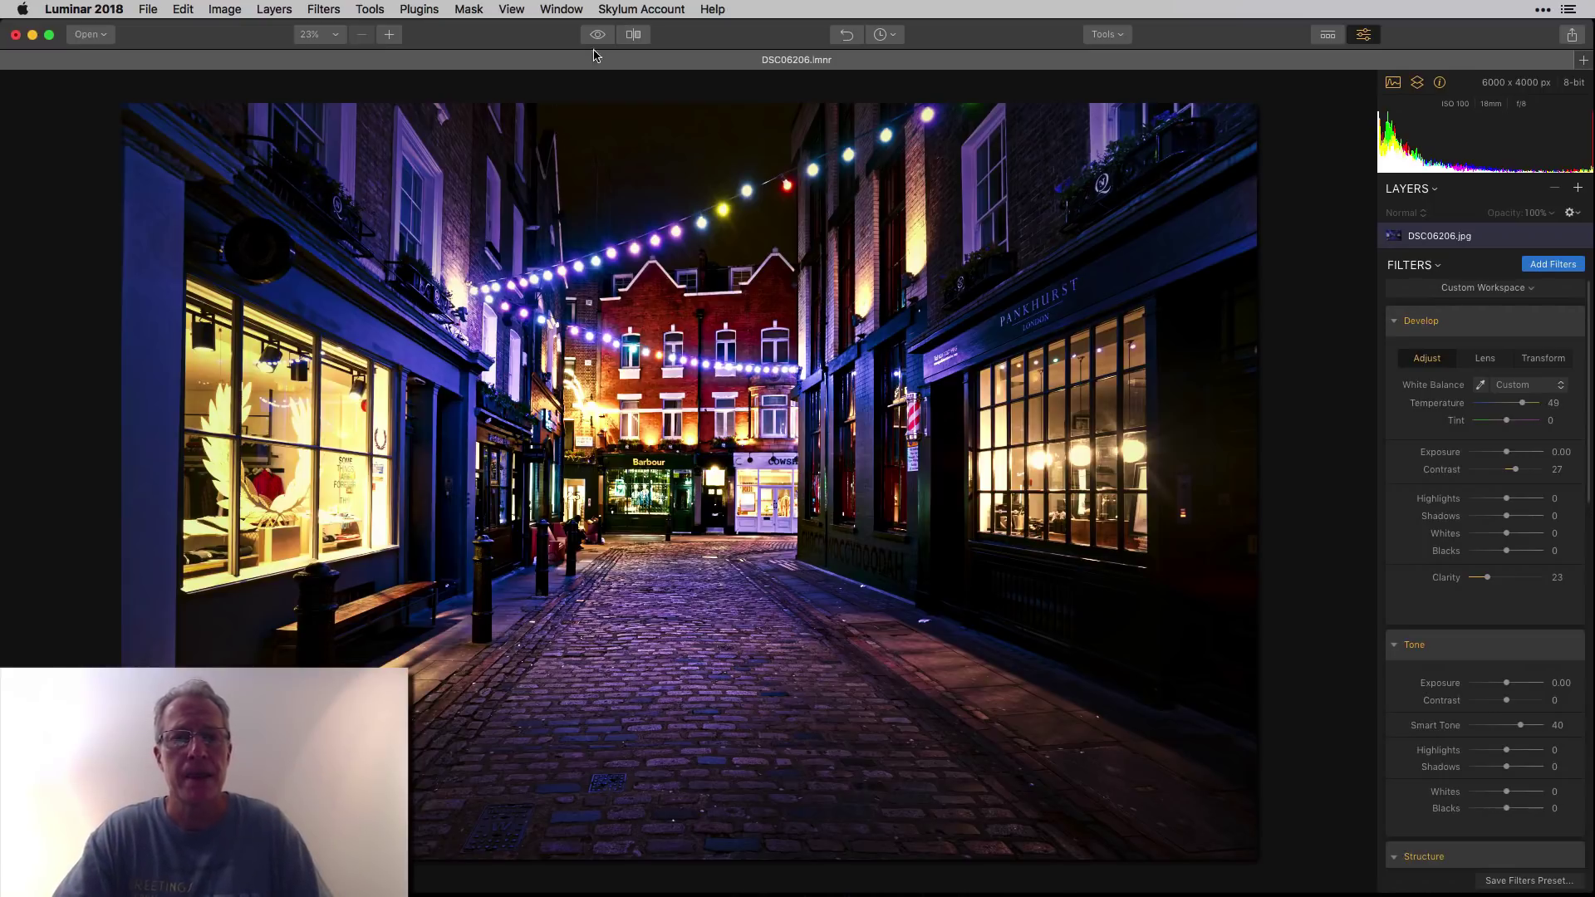
click(635, 34)
drag(633, 251, 1118, 277)
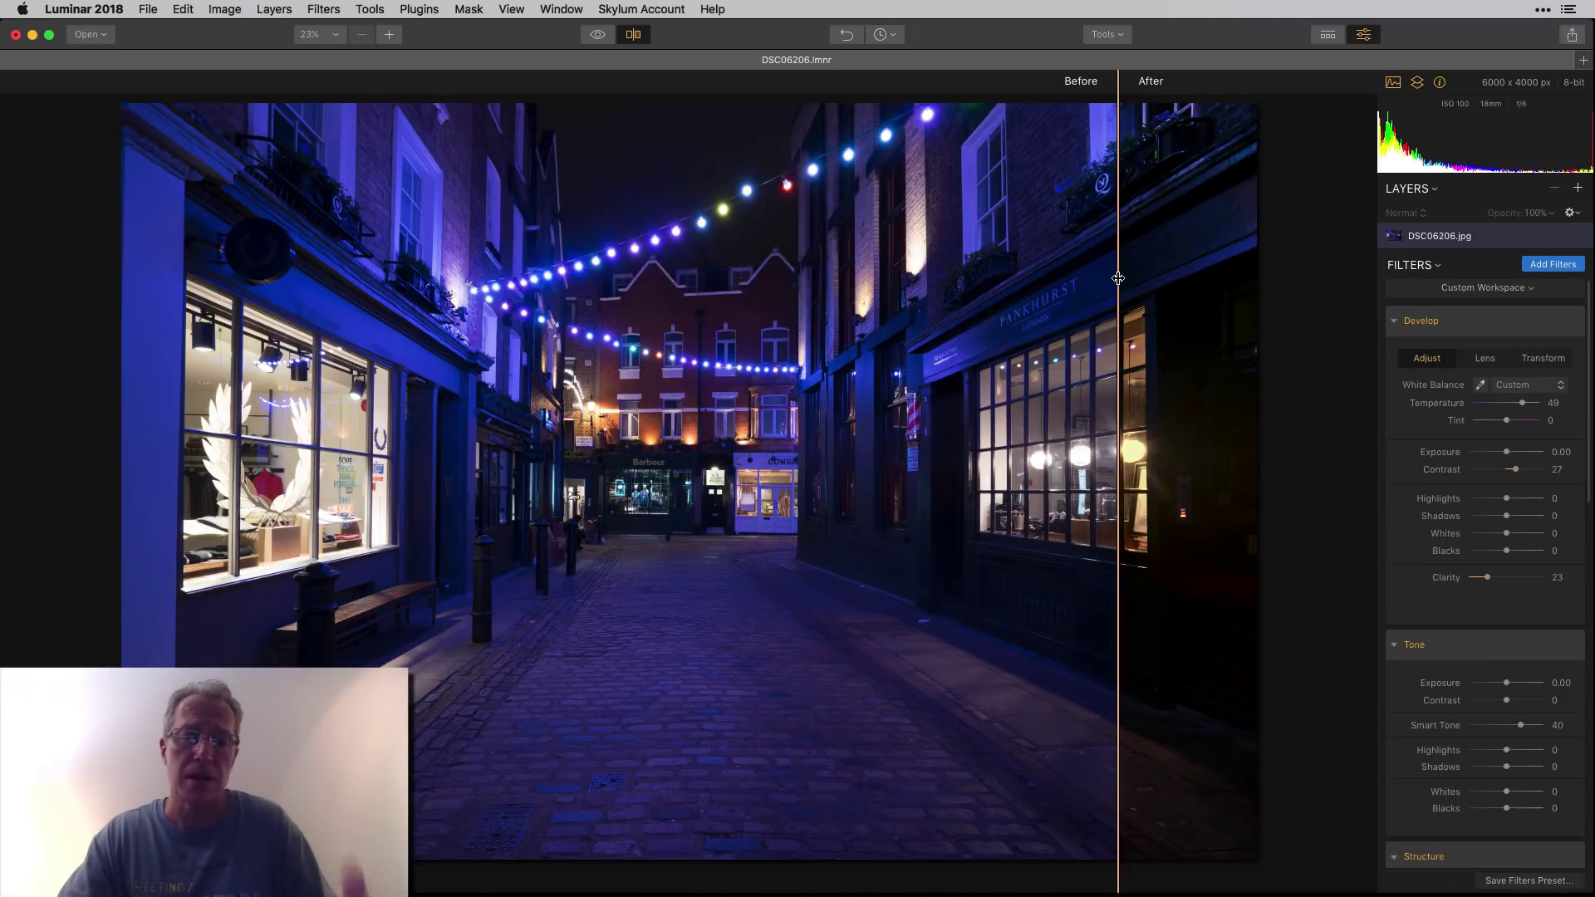
drag(1119, 278, 458, 223)
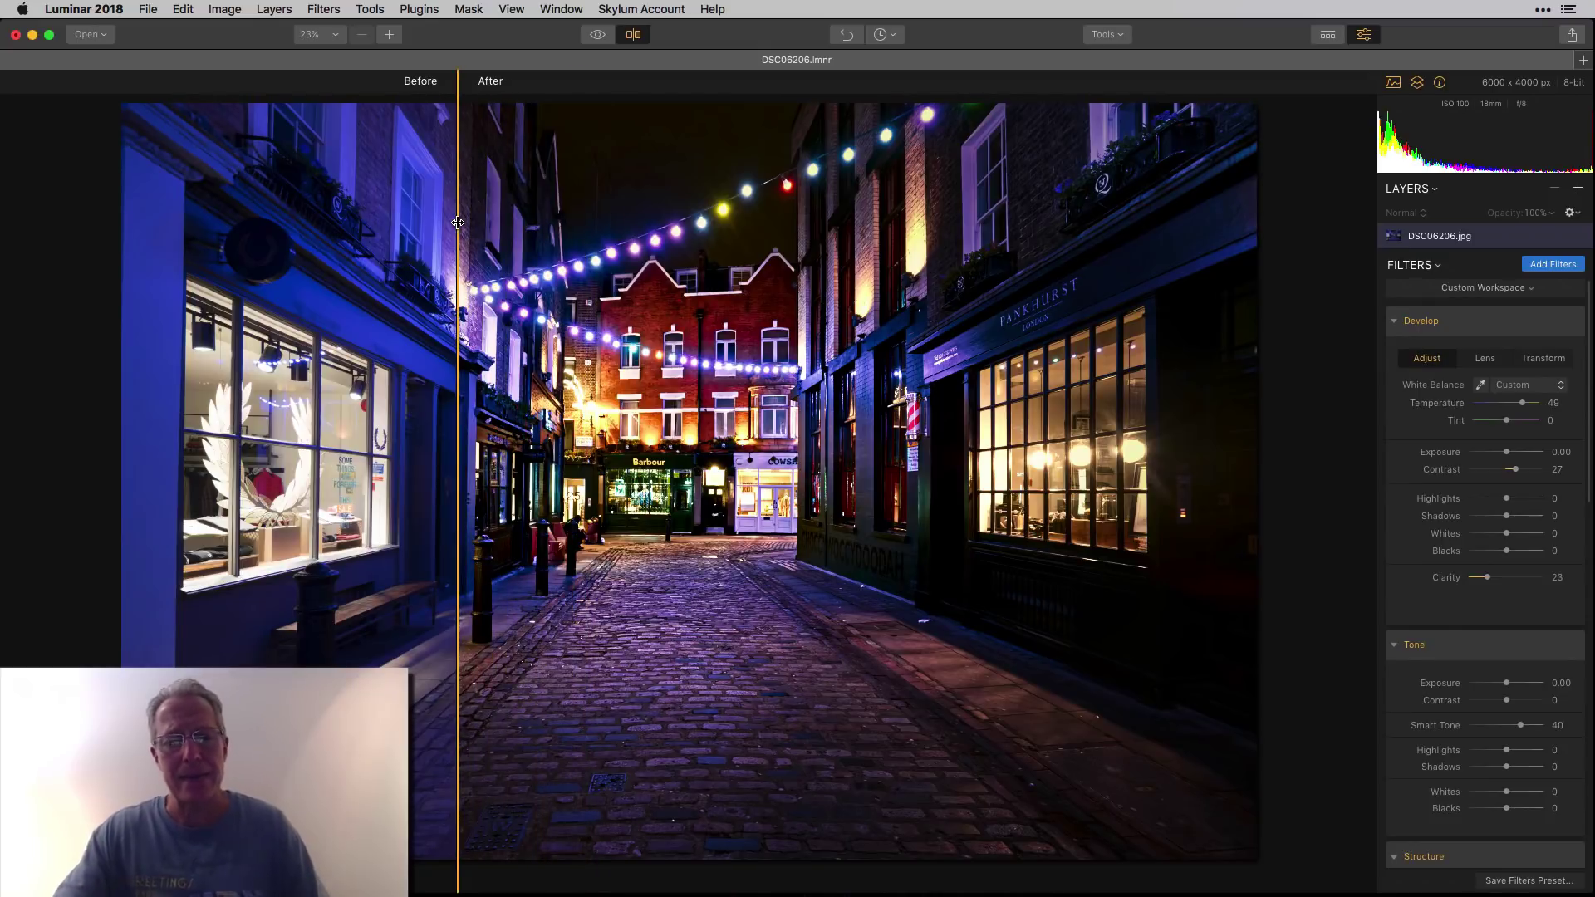
click(633, 34)
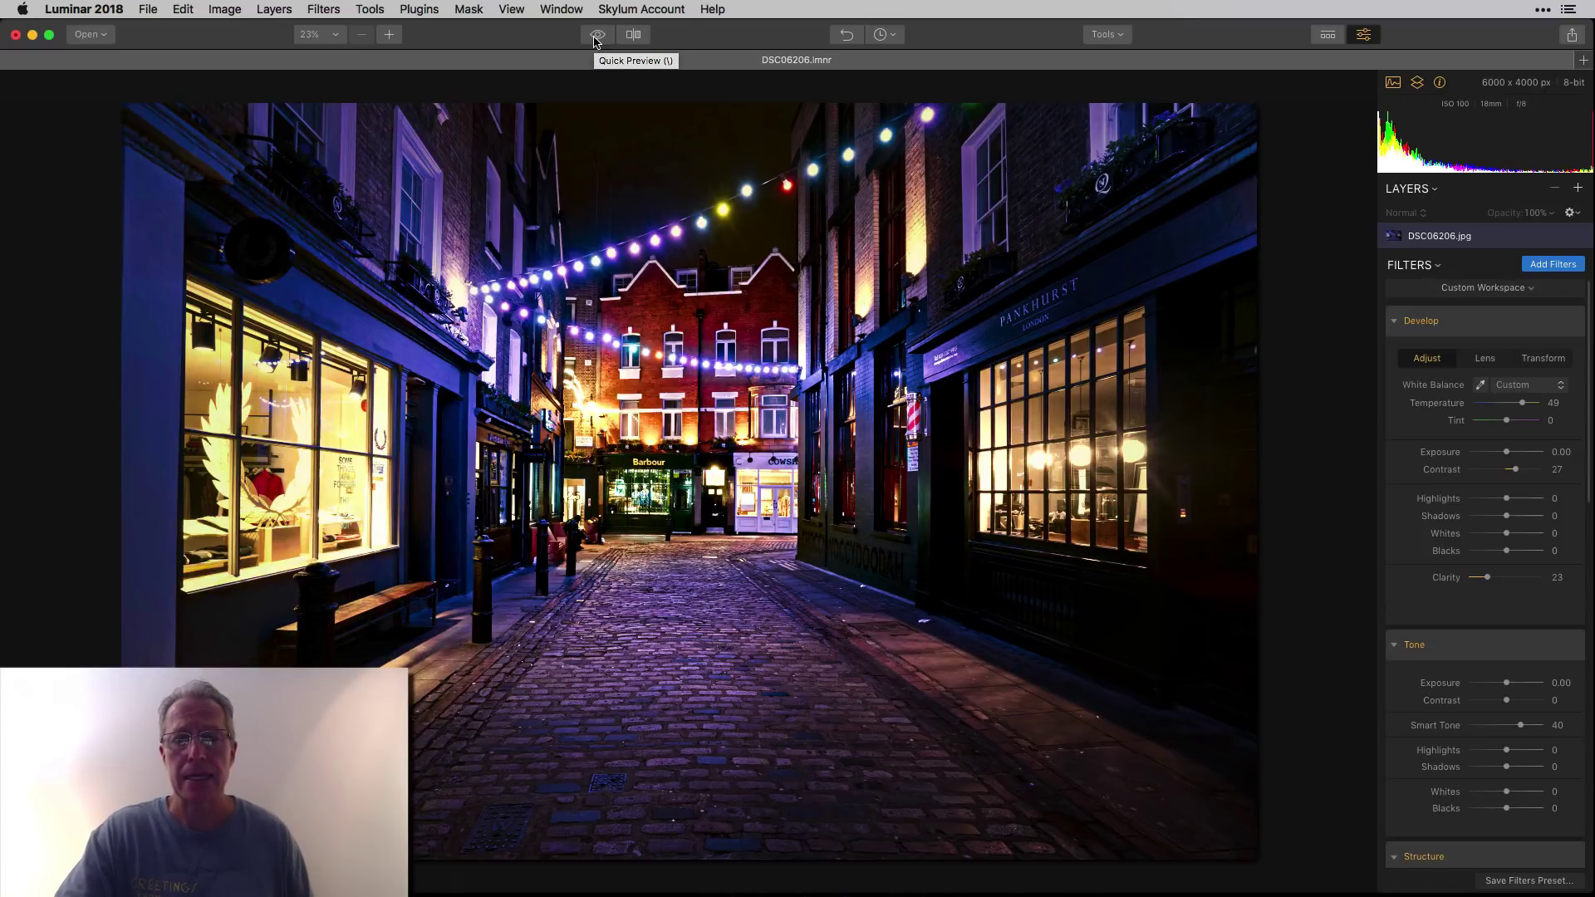
click(596, 34)
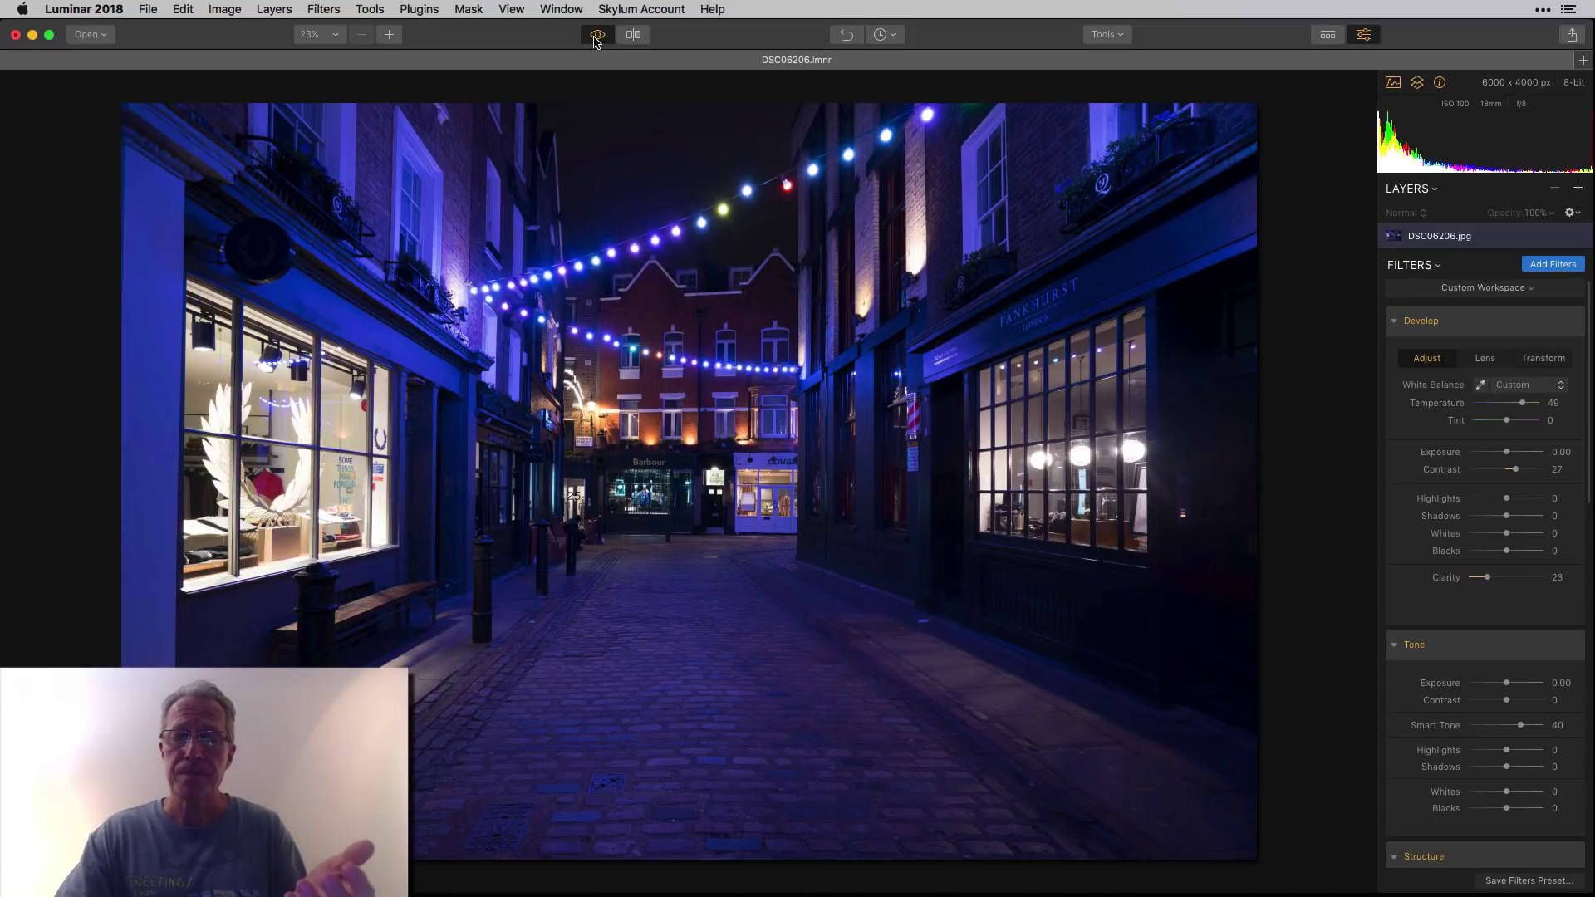
click(594, 36)
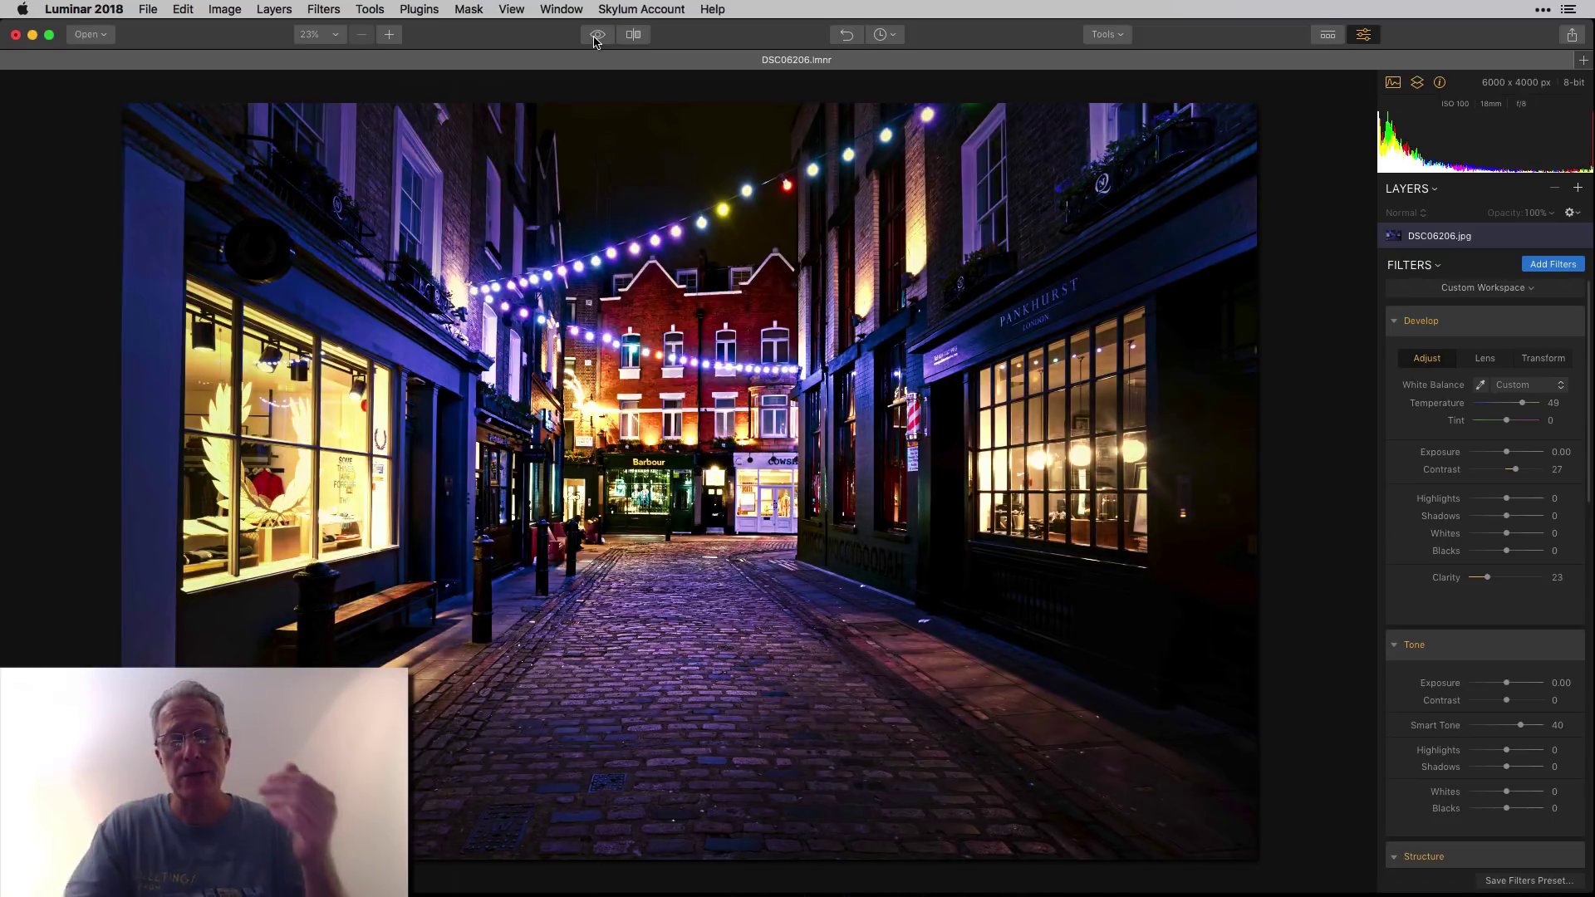